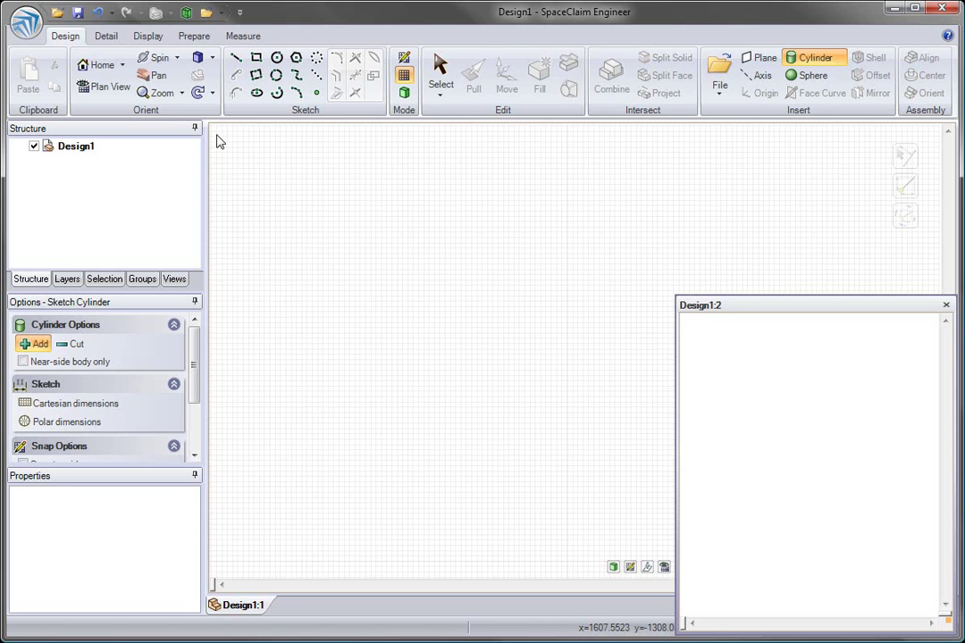
Step: Create an upright base cylinder 400 mm high and about 291 mm in diameter at the bottom of the sketch
left_click(566, 562)
key("Return")
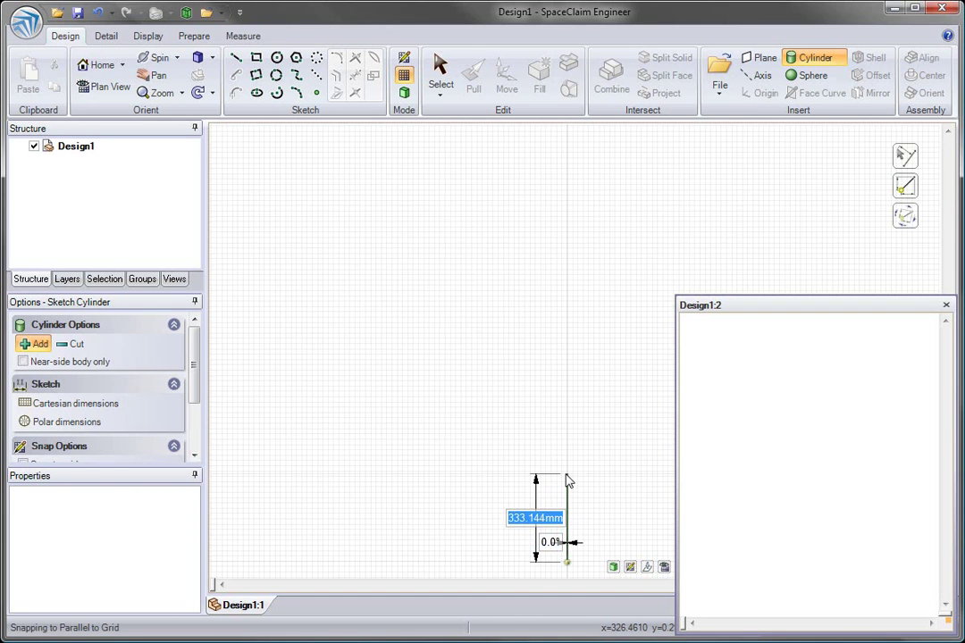
left_click(609, 467)
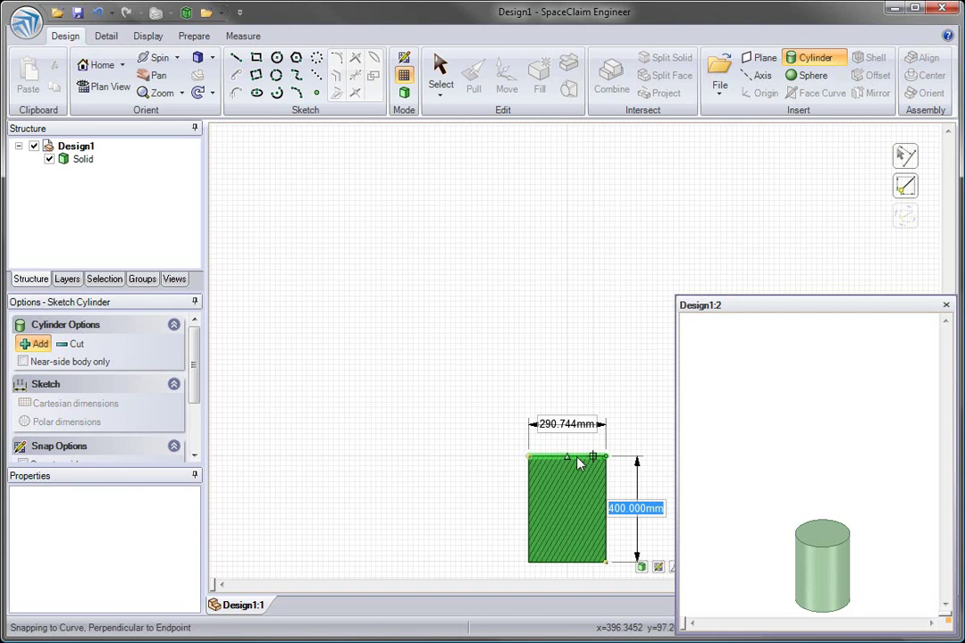
Step: Add a 1200 mm tall post cylinder about 73 mm in diameter, centred on the base cylinder's top face
left_click(568, 456)
type("1200")
key("Return")
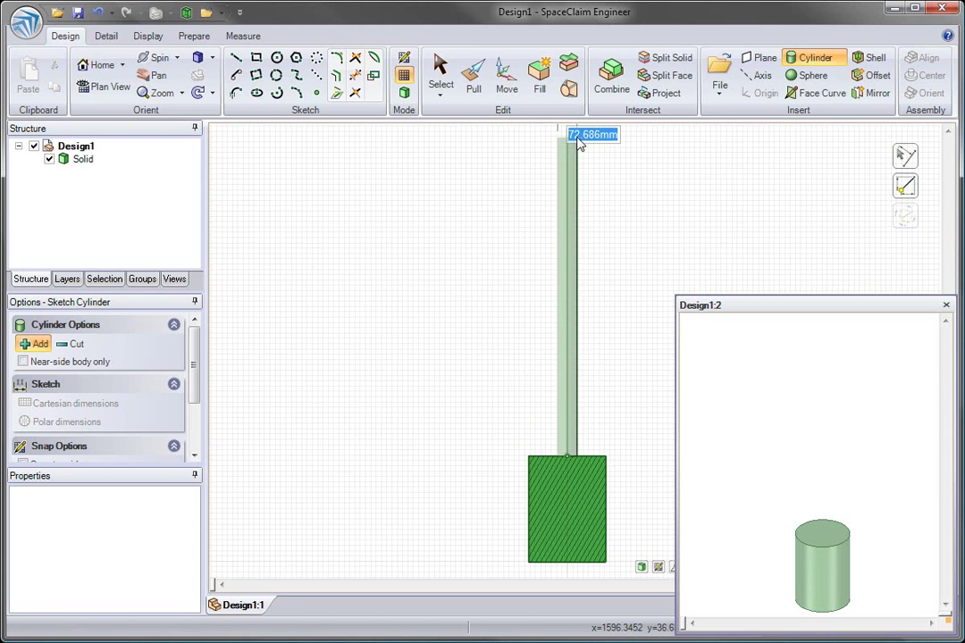
left_click(579, 144)
Step: Sketch a rectangular foot bar about 521 by 85 mm, extending left from the base cylinder's axis, with a depth of 200 mm
left_click(257, 58)
left_click(566, 528)
type("200.000mm")
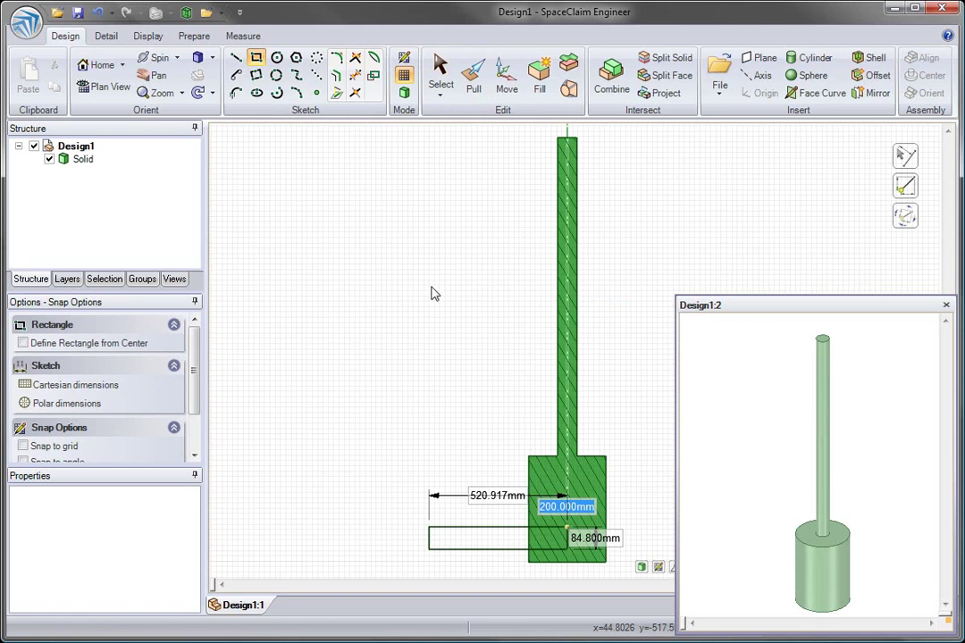
Step: Sketch a tall rectangular seat block about 391 mm wide and 50 mm deep above the foot bar, aligned with the base cylinder's side
left_click(426, 262)
left_click(426, 257)
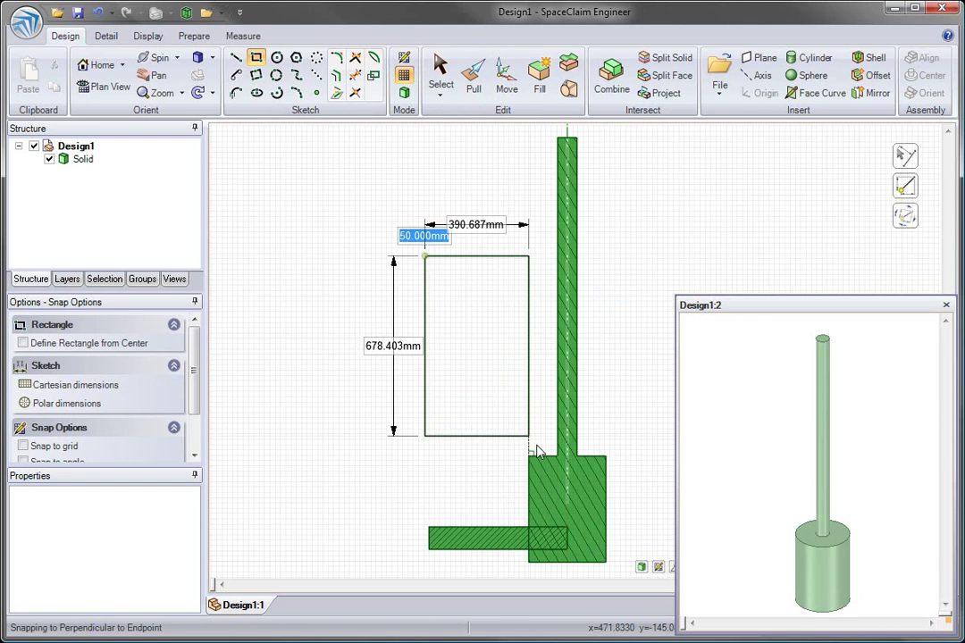
left_click(529, 445)
Step: Sketch a thin tray rectangle about 188 by 18 mm ending at the post, with a depth of 600 mm
left_click(507, 344)
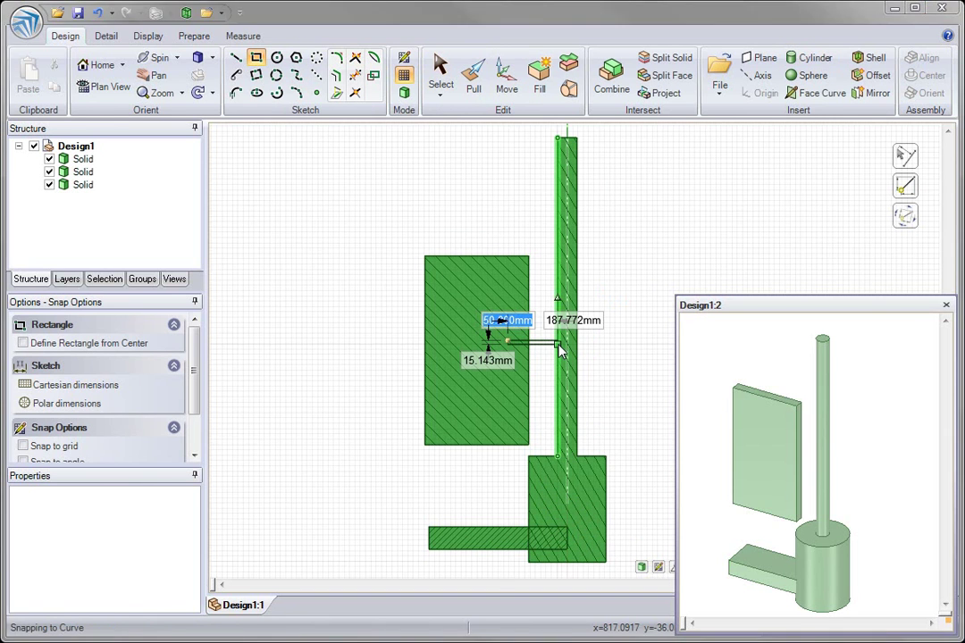
type("600")
key("Return")
left_click(561, 351)
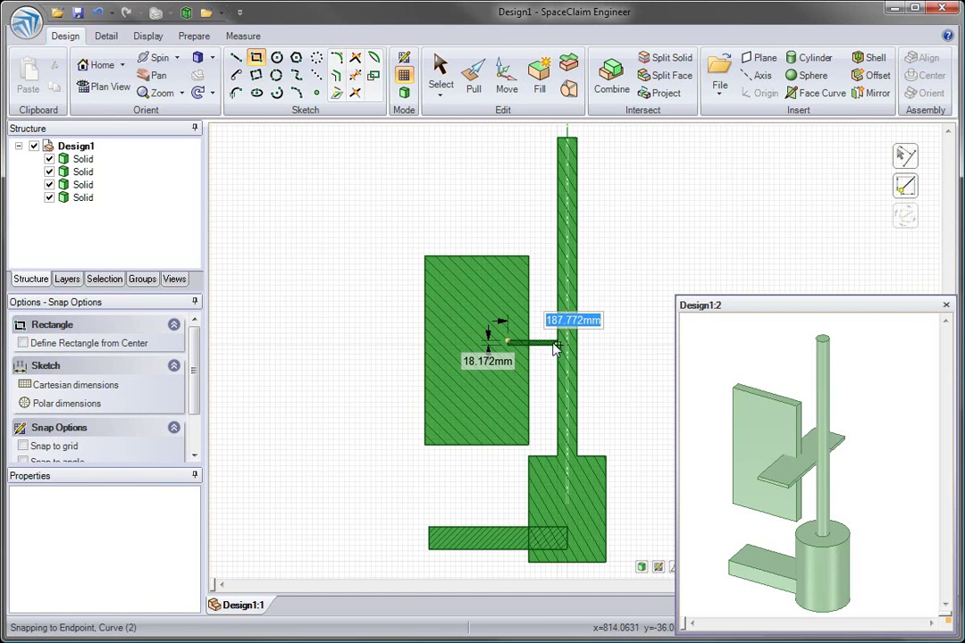
Step: Split the seat block's post-side face near its lower end and pull the upper part back to form an L-shaped chair profile
left_click(666, 77)
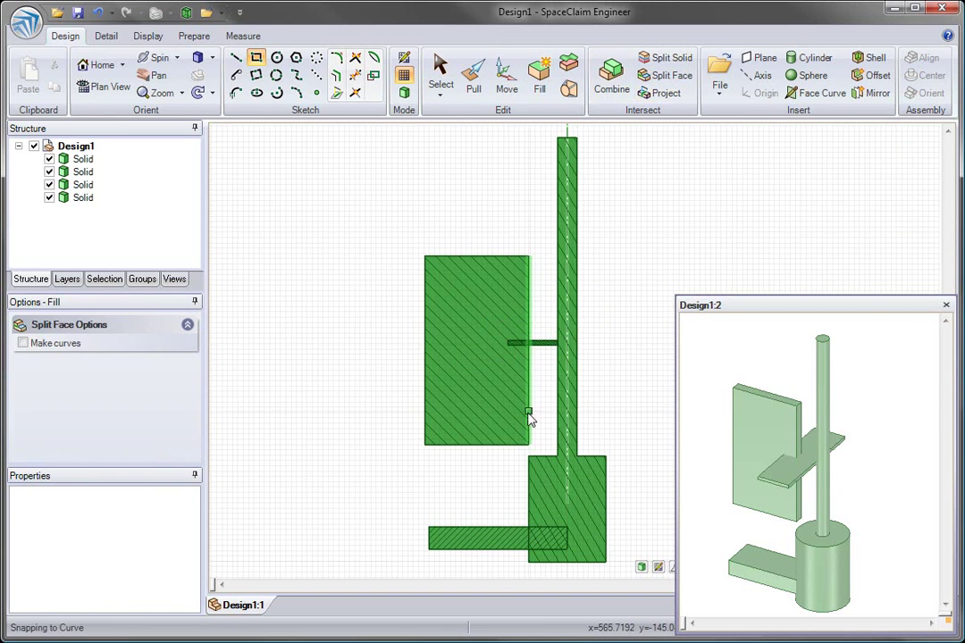
left_click(528, 414)
key("p")
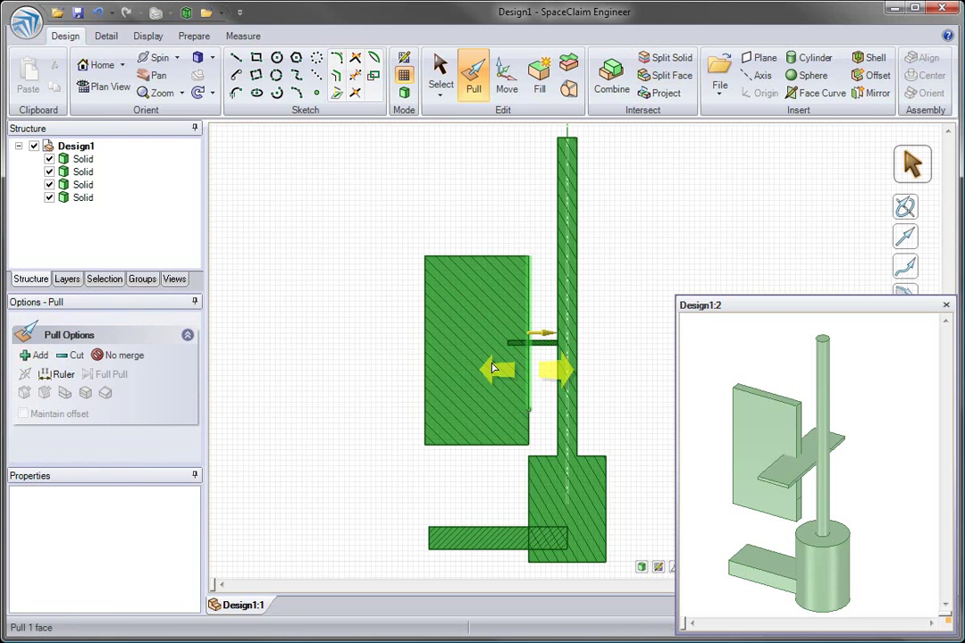
left_click_drag(477, 367, 451, 357)
Step: Add a vertical support cylinder about 97 mm in diameter and 309 mm long between the foot bar and the seat
left_click(813, 57)
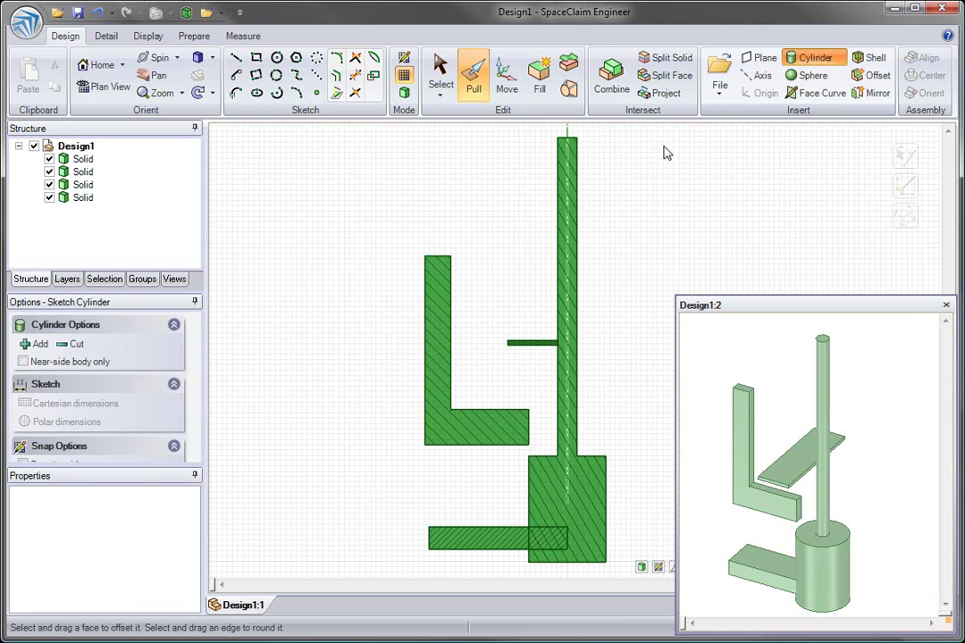
left_click(464, 527)
left_click(464, 445)
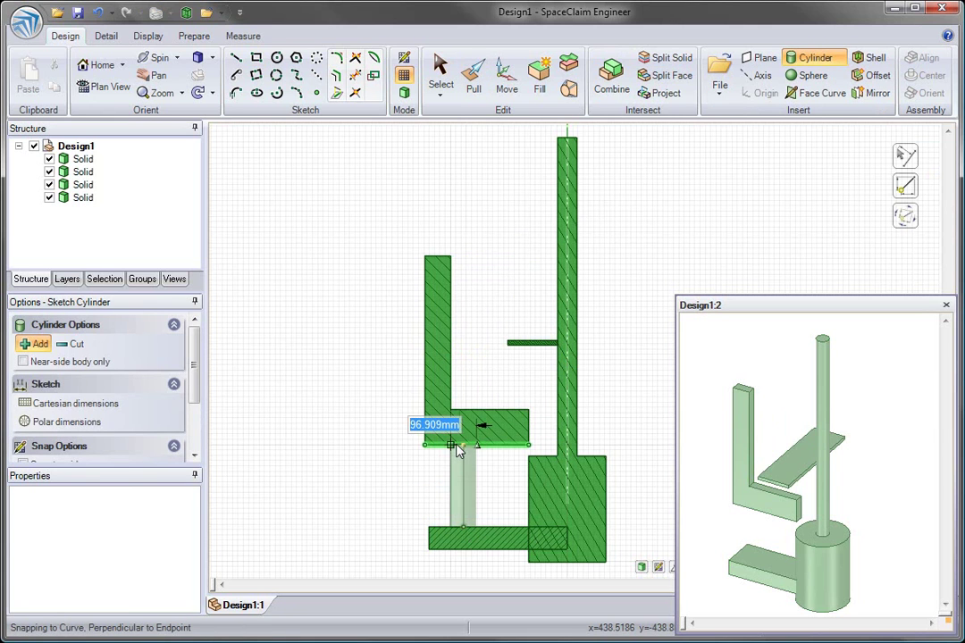
left_click(455, 452)
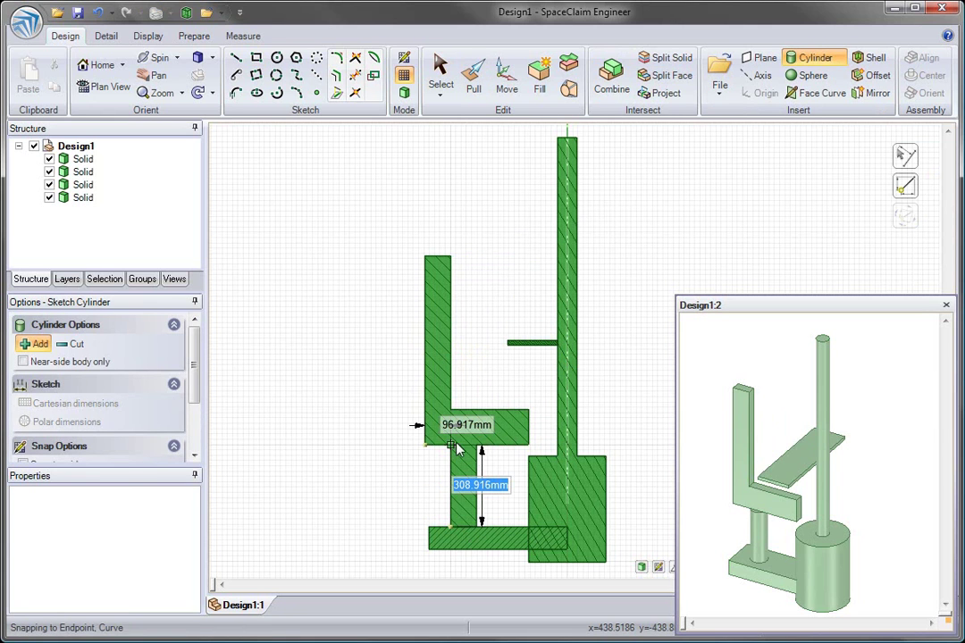
Step: Add a horizontal arm cylinder about 55 mm in diameter near the post's upper end, and a second cylinder angled down from its tip
left_click(577, 167)
left_click(694, 167)
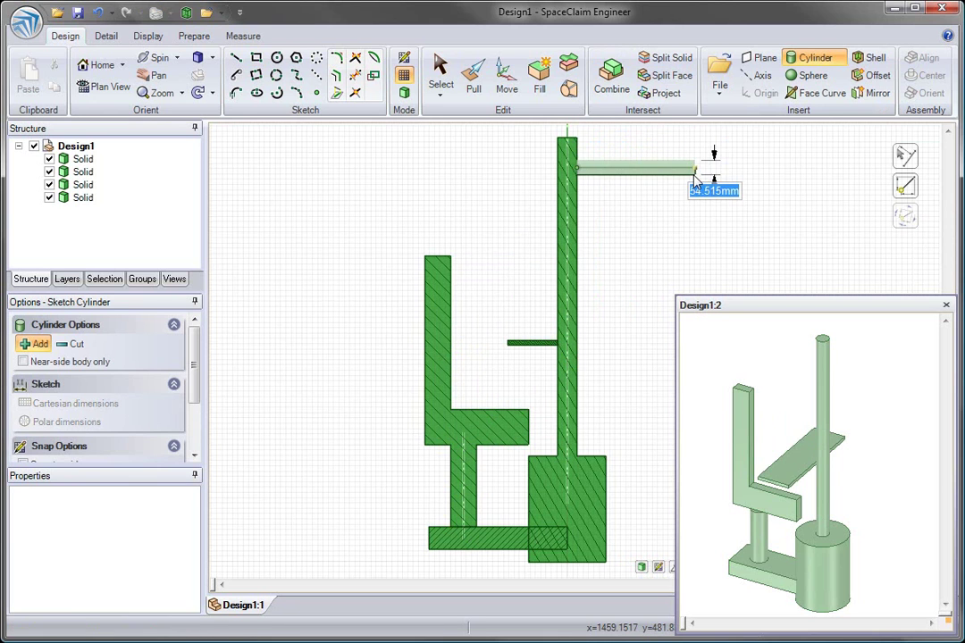
left_click(696, 170)
left_click(775, 243)
Step: Place a sphere at the joint between the horizontal arm and the angled cylinder
left_click(813, 75)
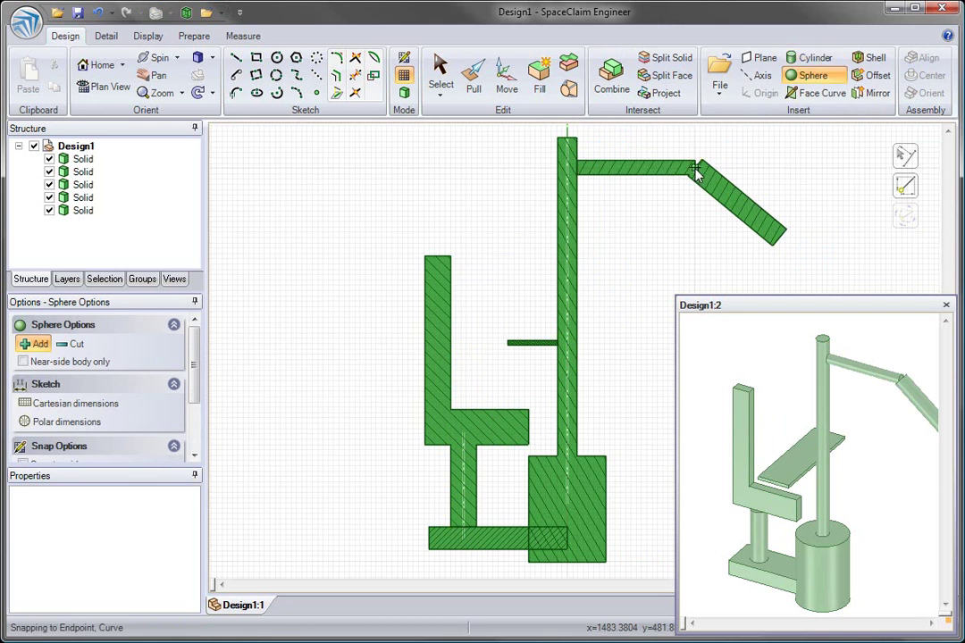
left_click(696, 167)
left_click(688, 163)
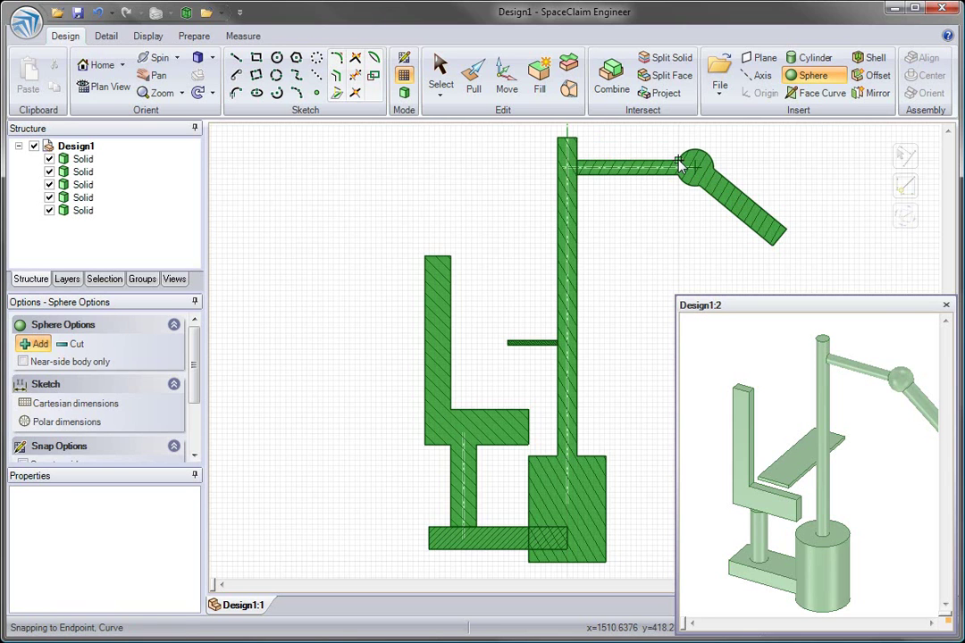
Step: Close the floating second view window and switch the design to 3D mode
left_click_drag(742, 307, 650, 235)
middle_click_drag(685, 275, 706, 268)
left_click(855, 234)
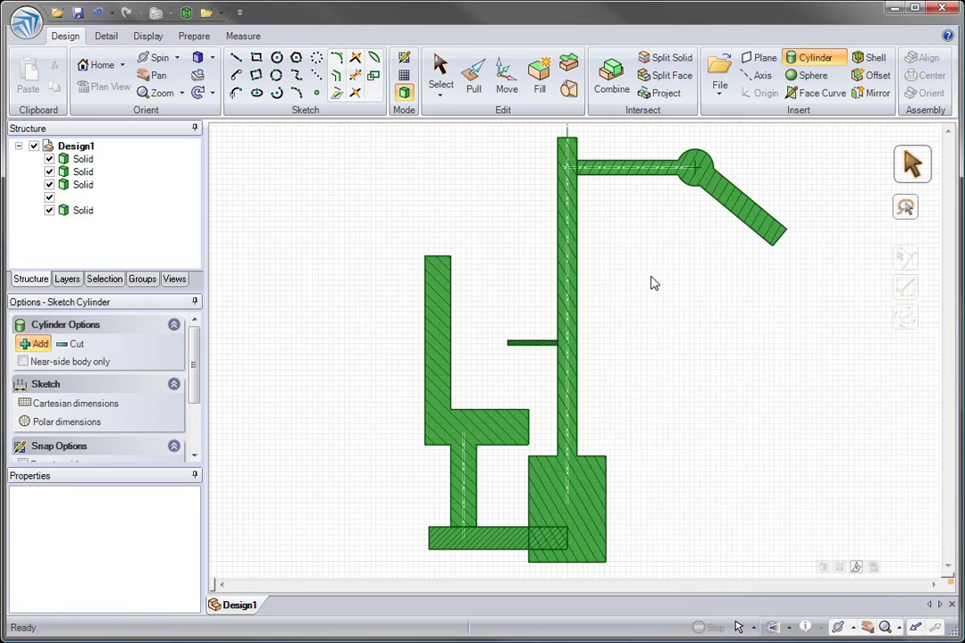
key("Escape")
key("d")
middle_click_drag(639, 279, 604, 295)
Step: Pull the chair's L-shaped side face outward with the No merge option to widen the seat and backrest
key("p")
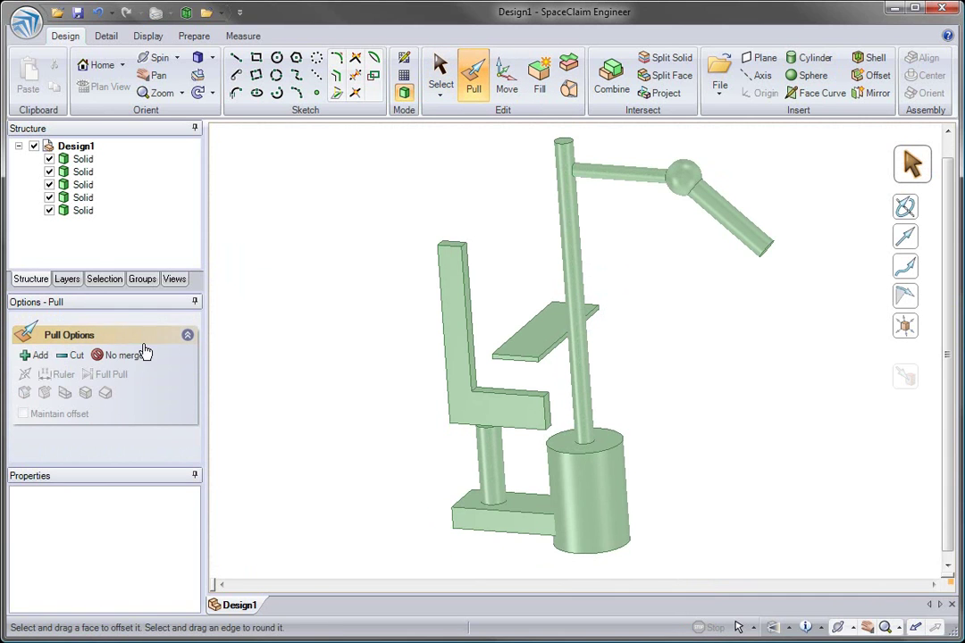
left_click(143, 355)
left_click(457, 323)
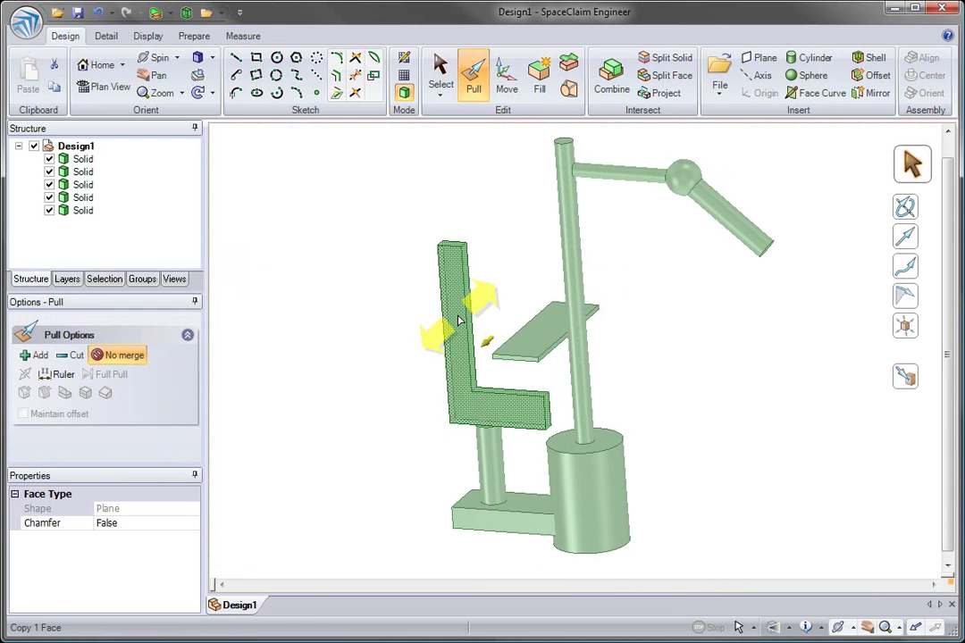
left_click_drag(407, 320, 379, 345)
Step: Round both upper corner edges of the backrest together
left_click(474, 225)
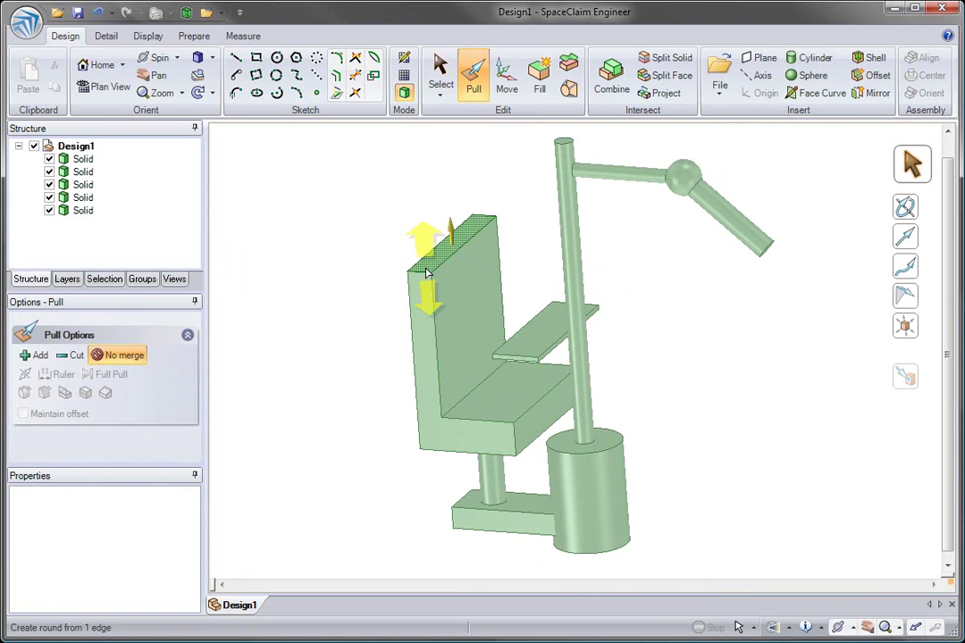
left_click(416, 273, "ctrl")
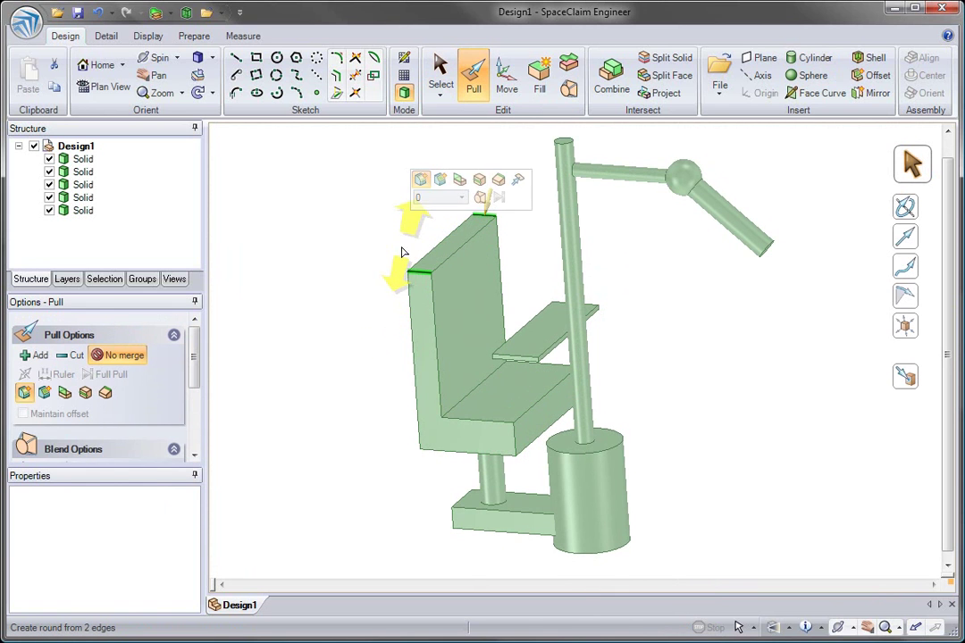
left_click_drag(381, 286, 364, 309)
Step: Select the backrest faces, anchor the Move tool at the lower rear of the chair, and tilt the backrest backward
key("m")
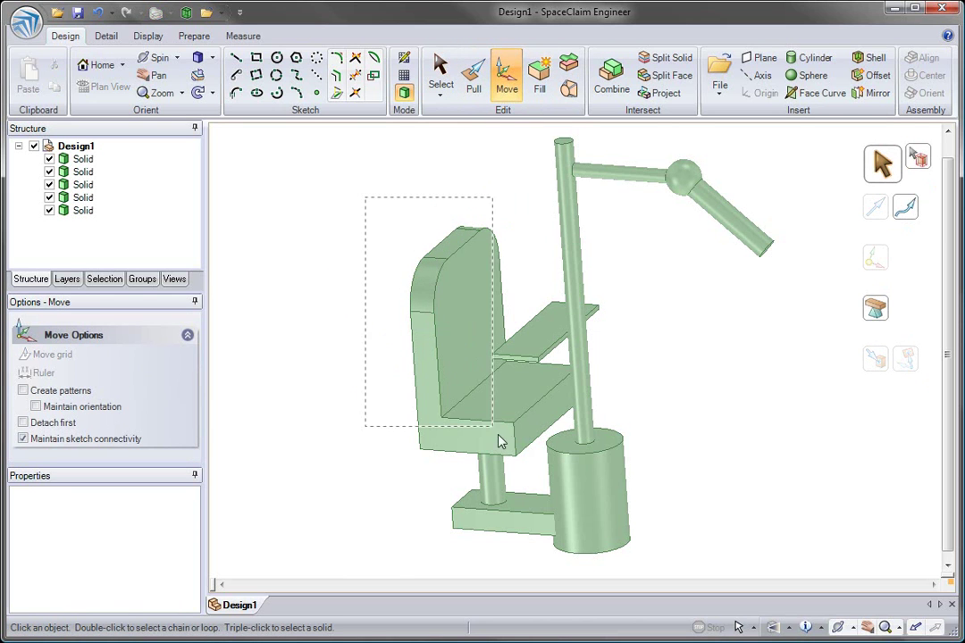
mouse_move(505, 450)
left_mouse_down()
mouse_move(523, 463)
mouse_move(517, 443)
left_mouse_up()
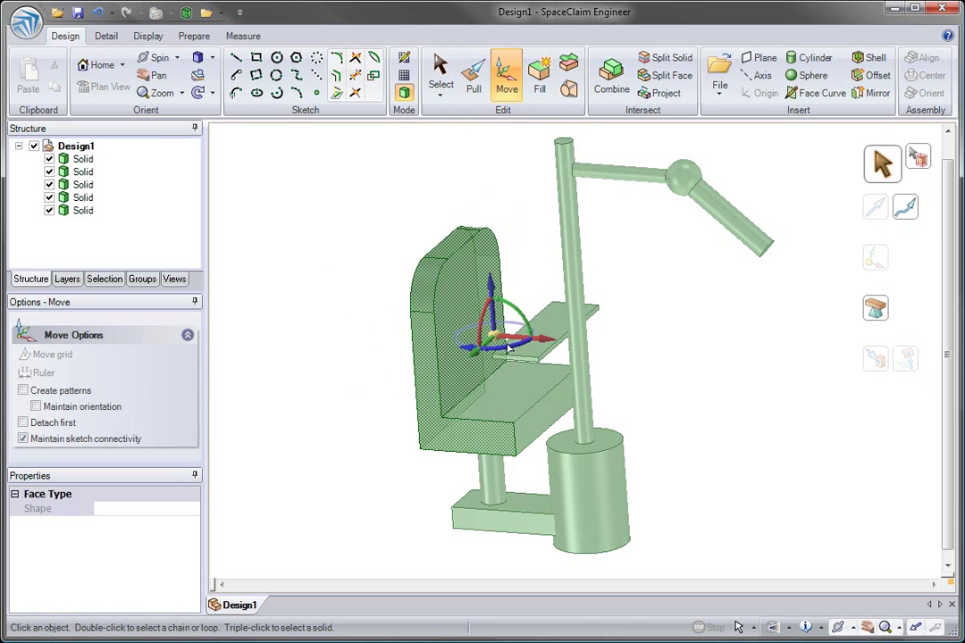
left_click_drag(492, 336, 408, 411)
left_click(322, 363)
middle_click_drag(322, 364, 367, 353)
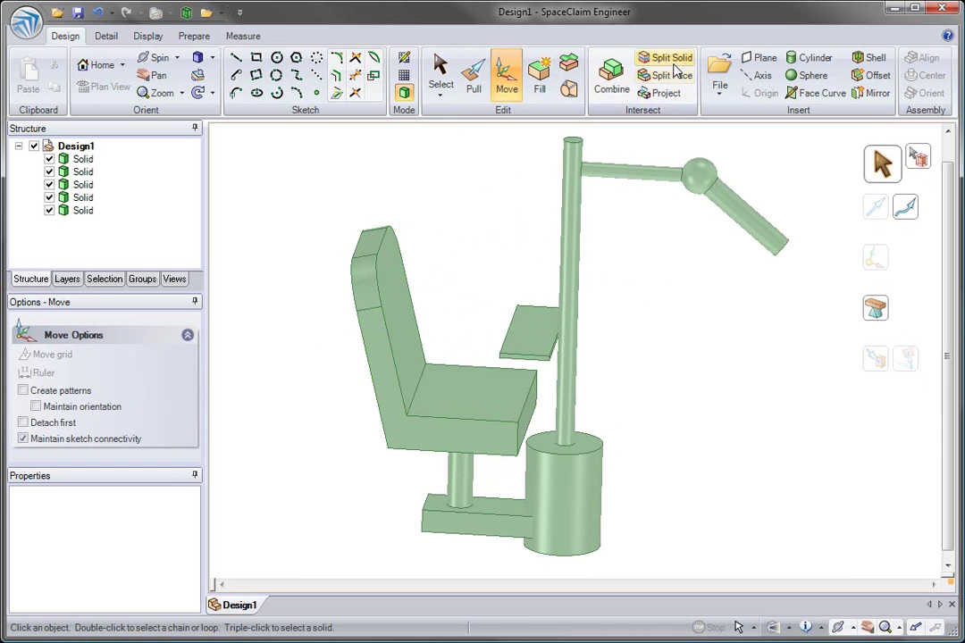
Step: Merge the foot bar into the base cylinder, and split the post off at the base's top face
left_click(615, 77)
left_click(554, 505)
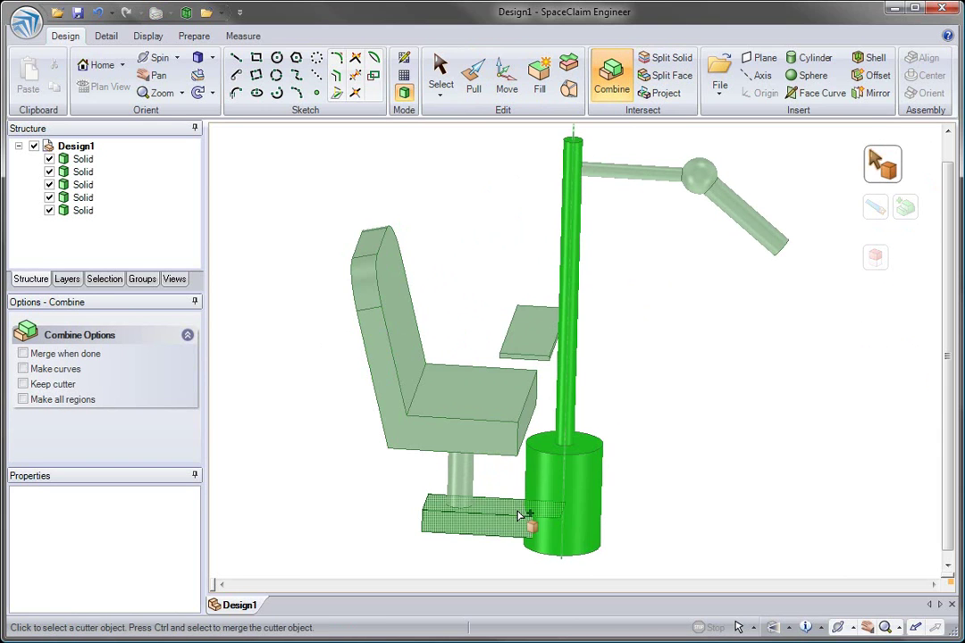
left_click(663, 58)
left_click(586, 448)
left_click(586, 449)
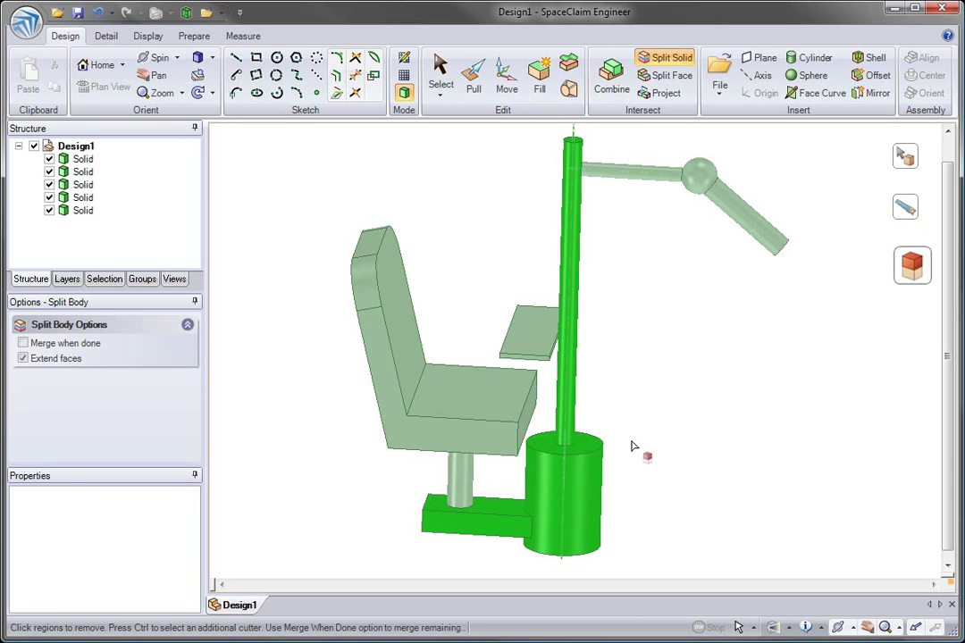
key("Escape")
Step: Move each solid of the model to its own new component and collapse the component entries in the structure tree
left_click_drag(747, 537, 385, 183)
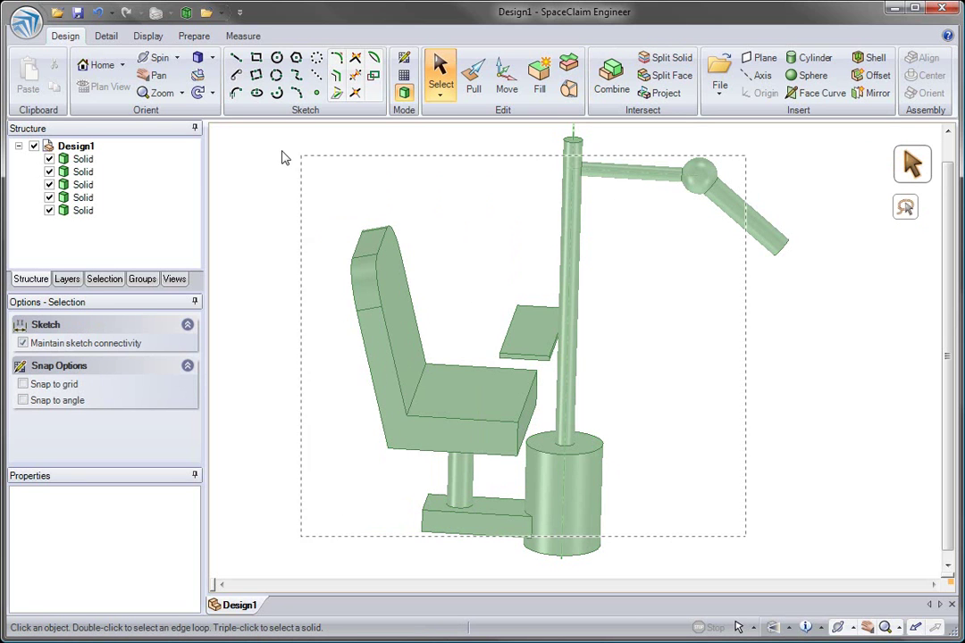
left_click_drag(282, 191, 286, 198)
right_click(313, 299)
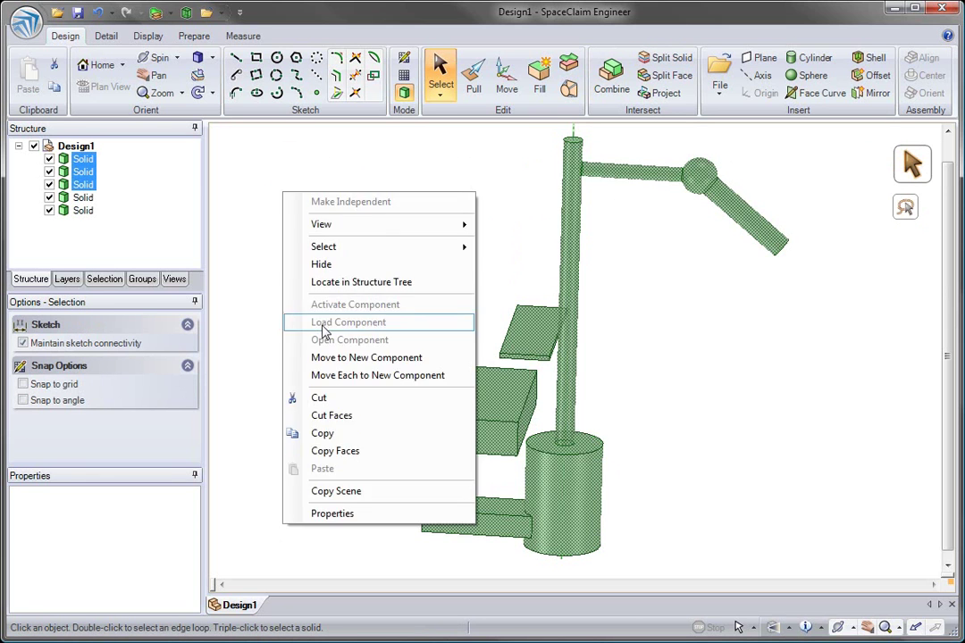
left_click(301, 320)
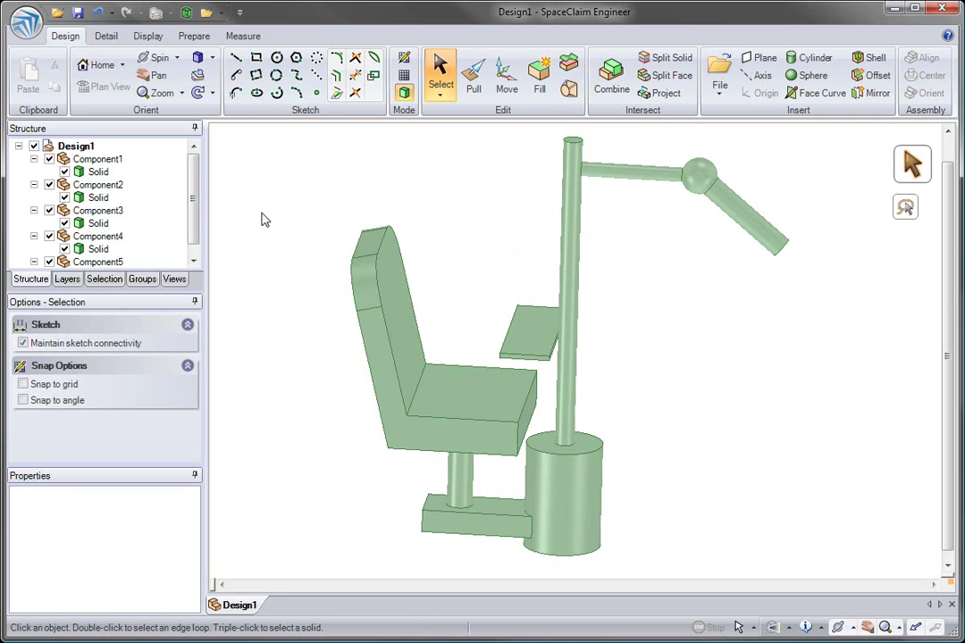
left_click(17, 146)
left_click(18, 146)
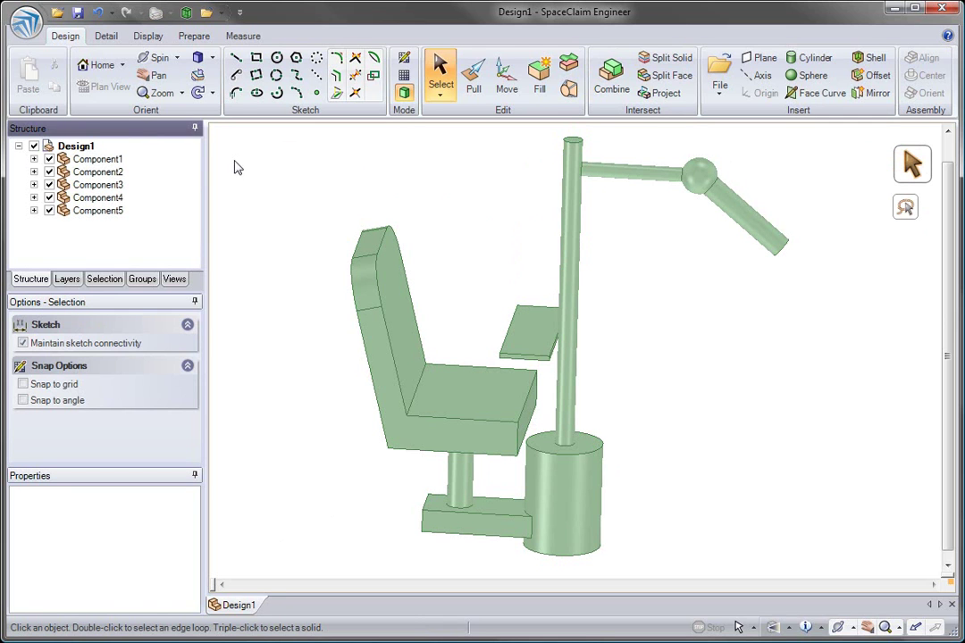
Step: Color the tray red
left_click(506, 331)
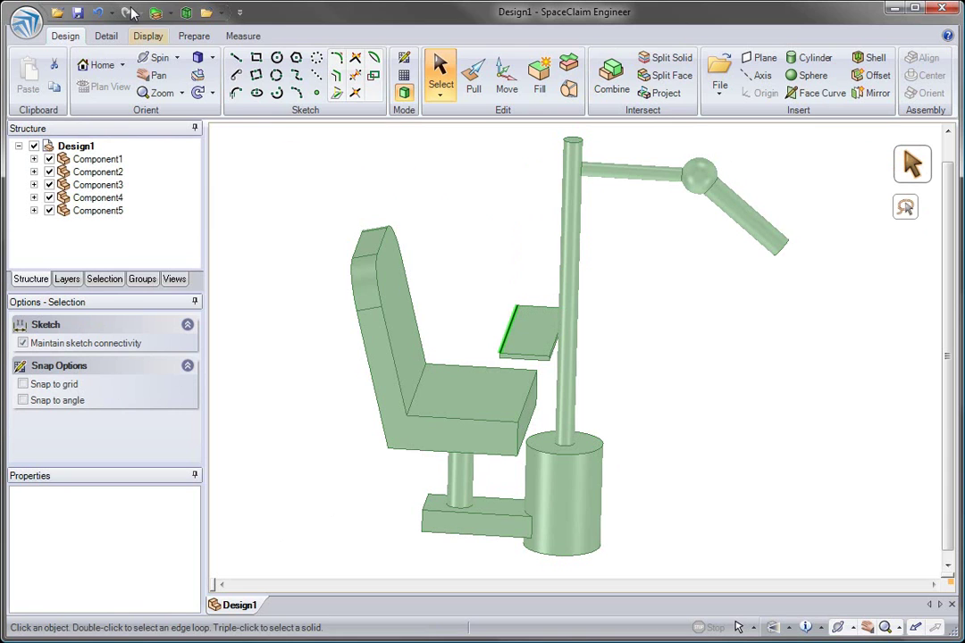
left_click(171, 16)
left_click(183, 80)
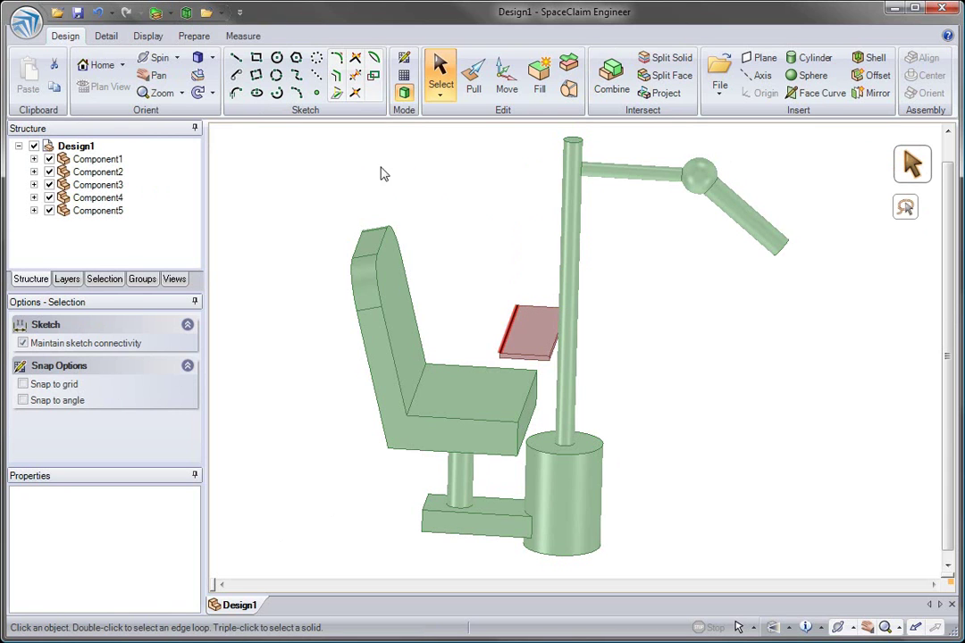
Step: Color the vertical post blue
left_click(569, 140)
left_click(174, 15)
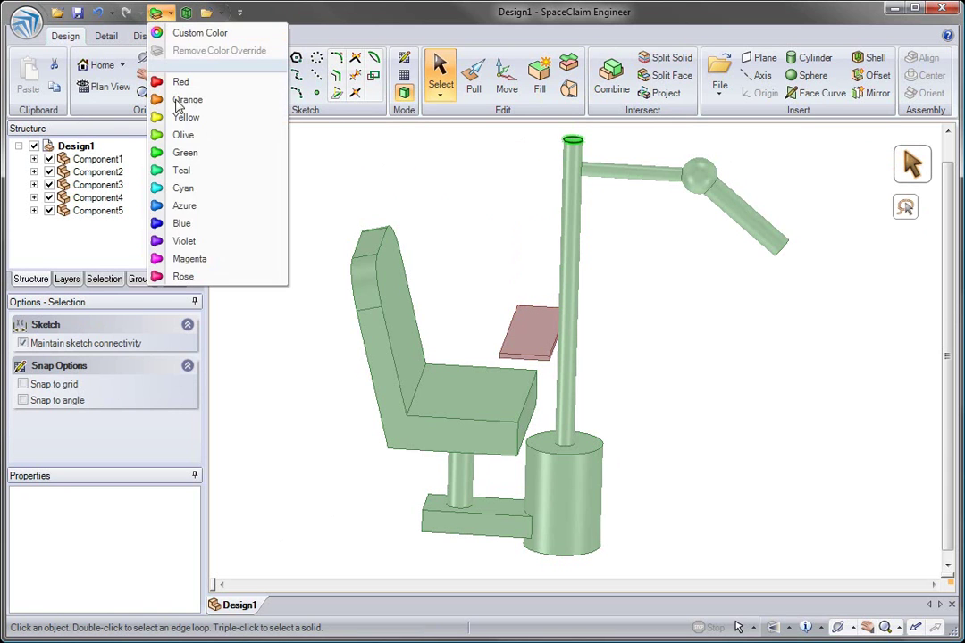
left_click(183, 222)
Step: Select Component2 in the structure tree
middle_click_drag(449, 199, 484, 229)
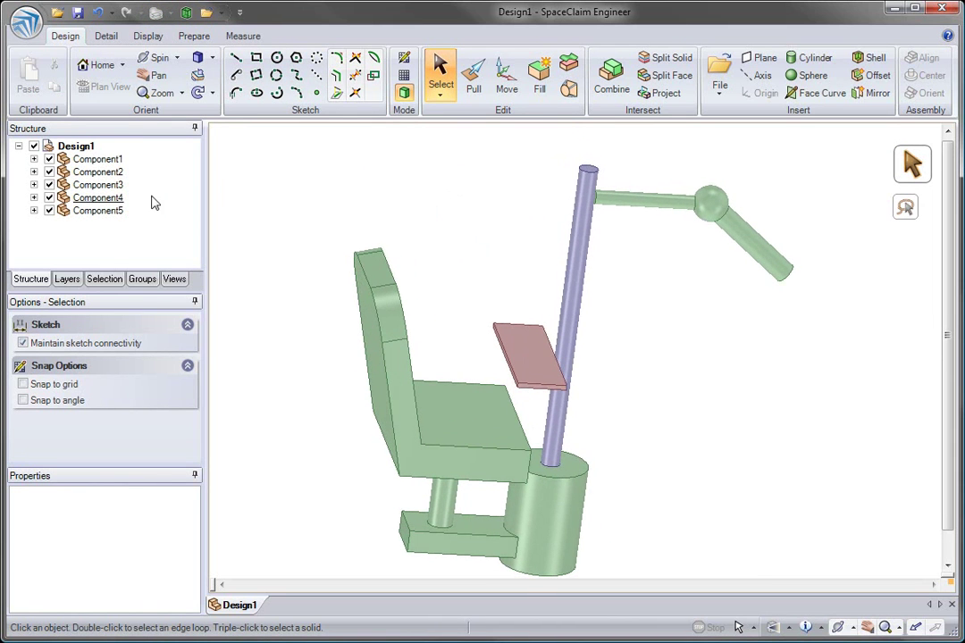
right_click(104, 173)
left_click(204, 280)
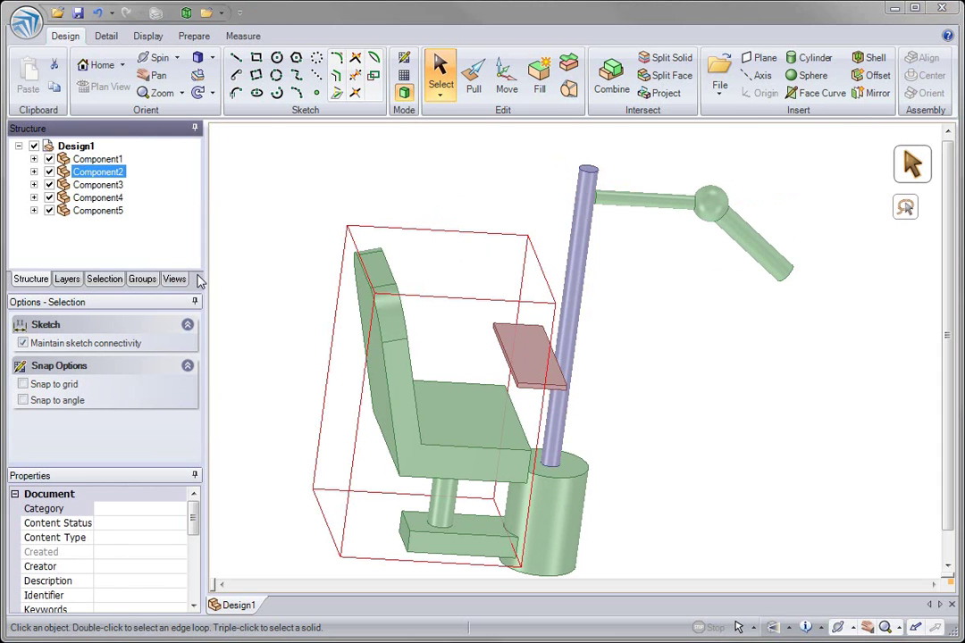
Step: Replace Component2 with the SolidWorks assembly _office_chair.SLDASM and hide its wheels subassembly
key("ctrl+o")
left_click(429, 340)
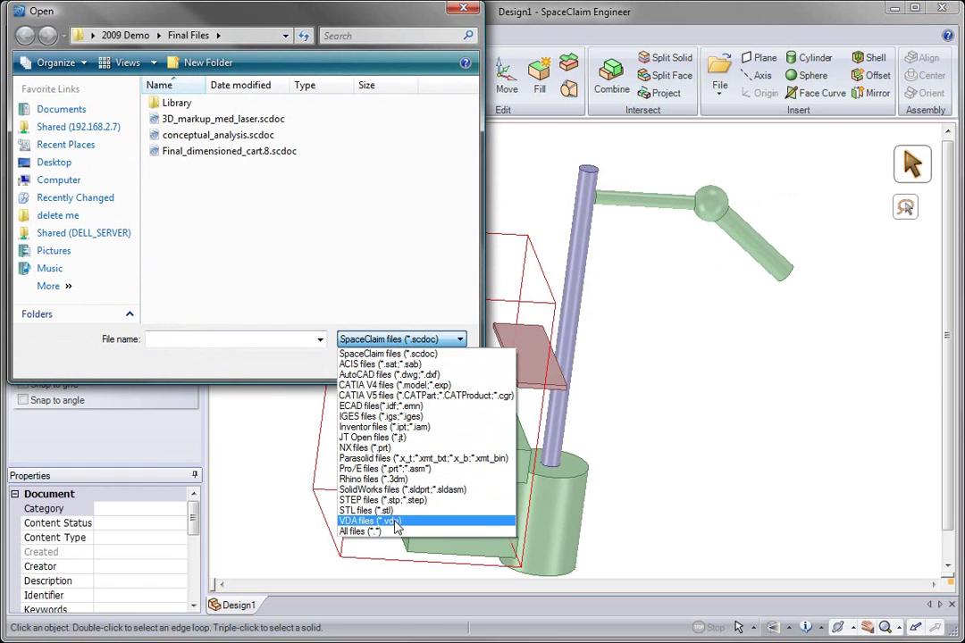
left_click(386, 490)
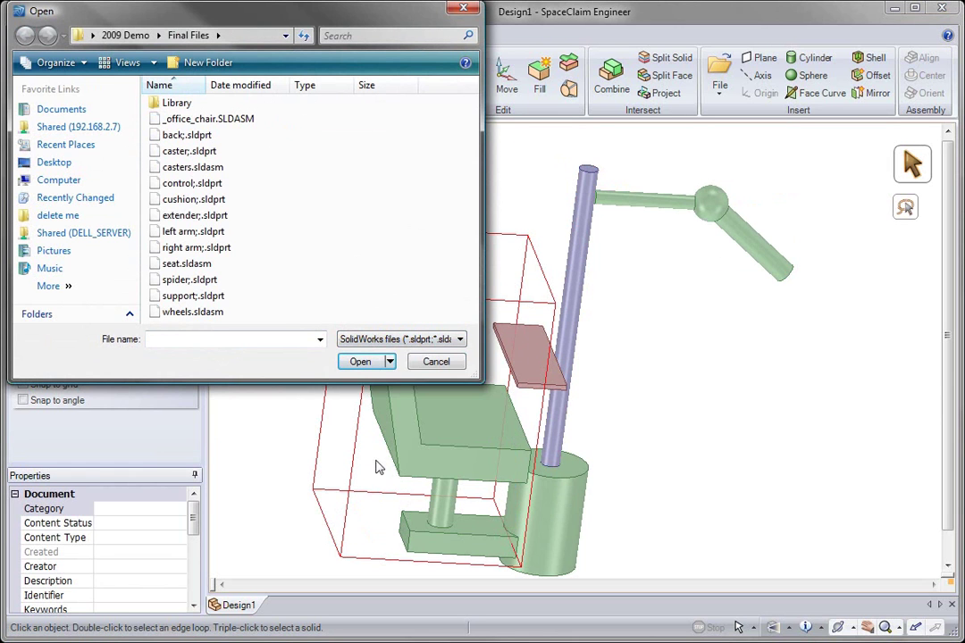
double_click(217, 122)
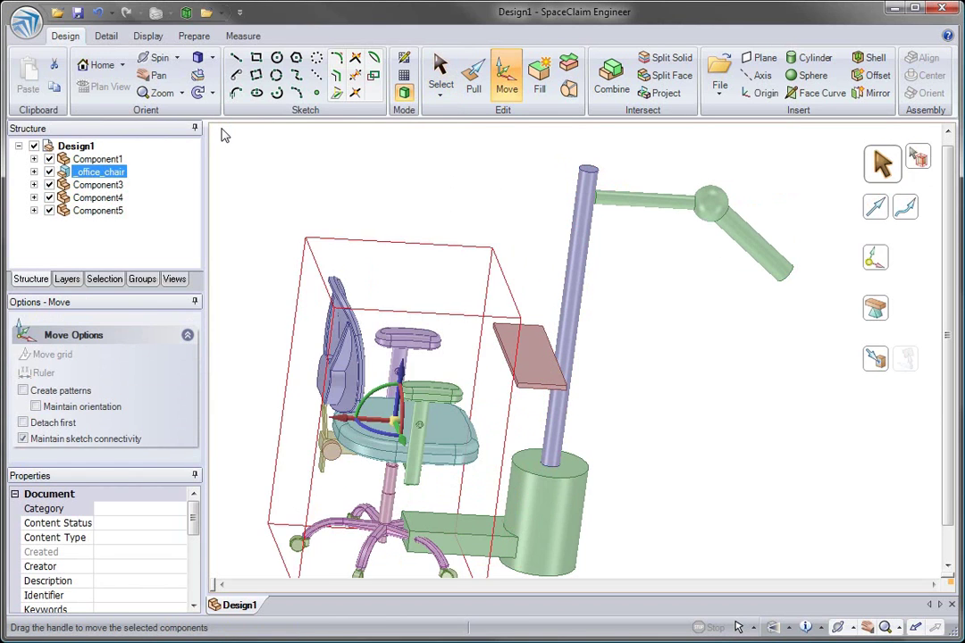
left_click(34, 171)
left_click(64, 198)
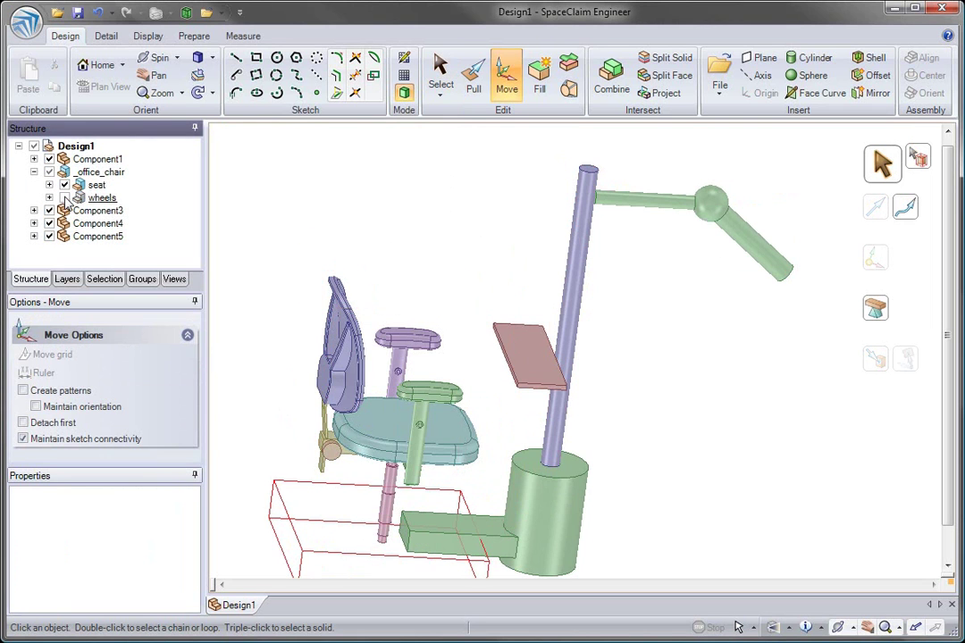
Step: Move the chair's seat subassembly up to the top face of the base bar and shift it toward the post
left_click(94, 185)
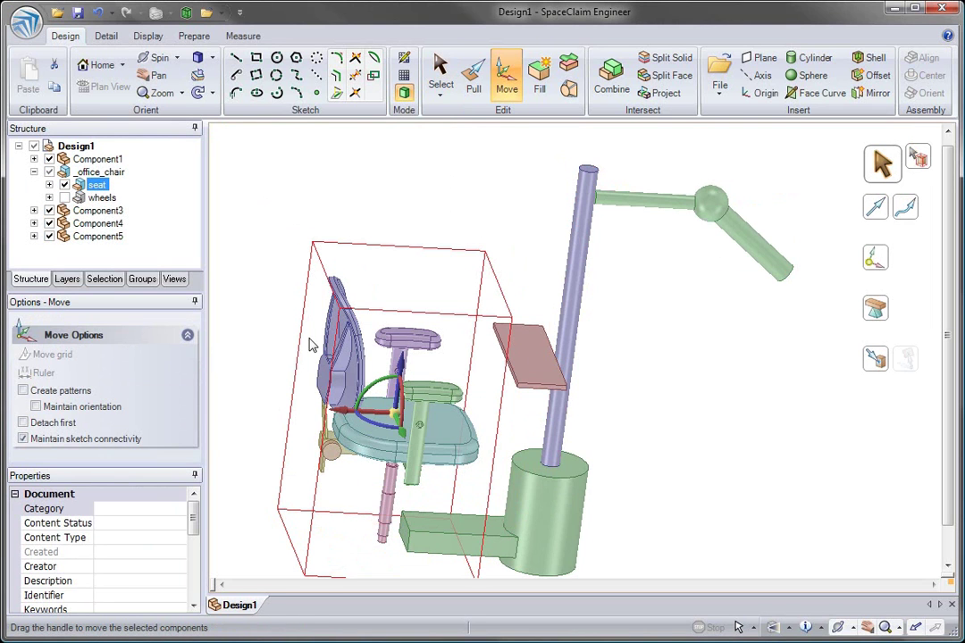
key("u")
left_click(400, 435)
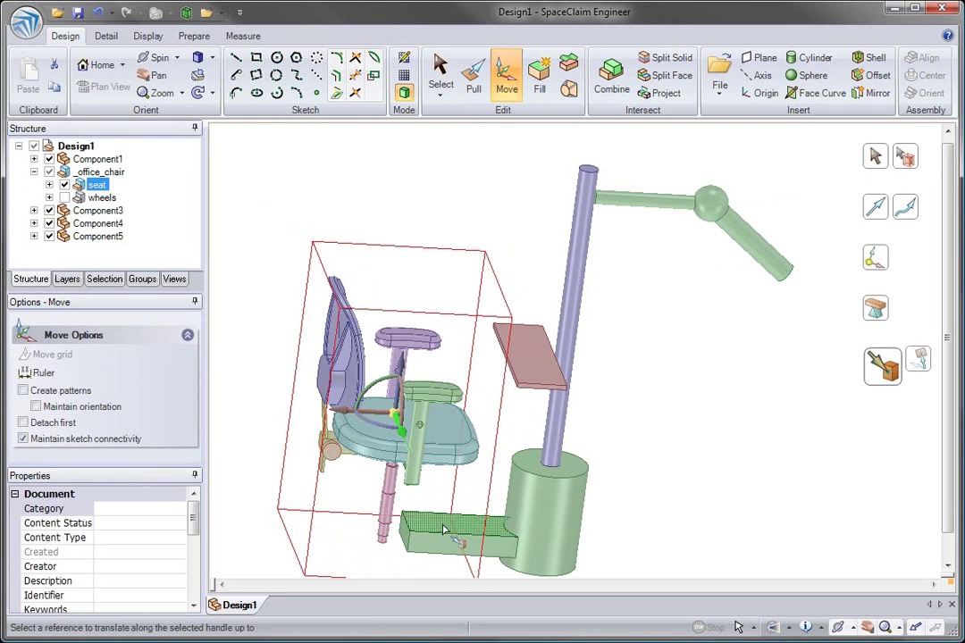
left_click(441, 529)
left_click_drag(343, 413, 375, 415)
left_click(278, 281)
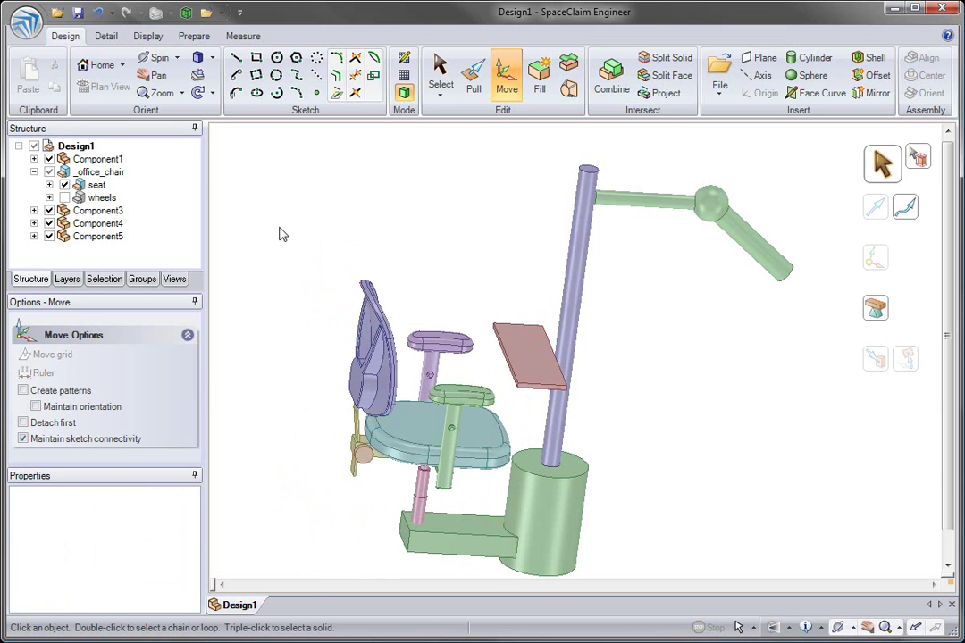
Step: Replace Component4, the simple lamp arm, with the Pro/E assembly _tmnt83972.asm.1
middle_click_drag(286, 217, 282, 243, "shift")
key("s")
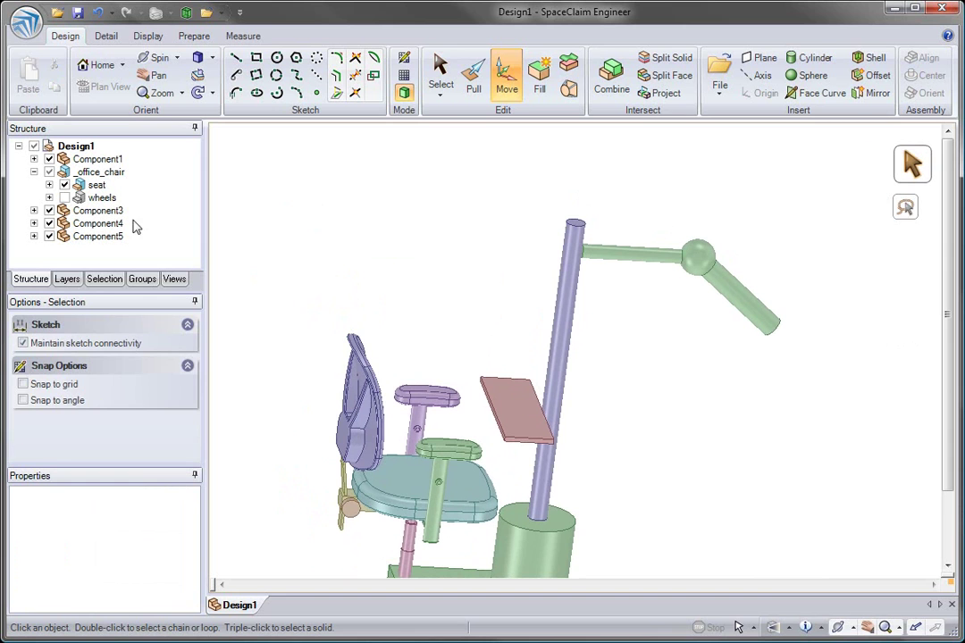
right_click(113, 224)
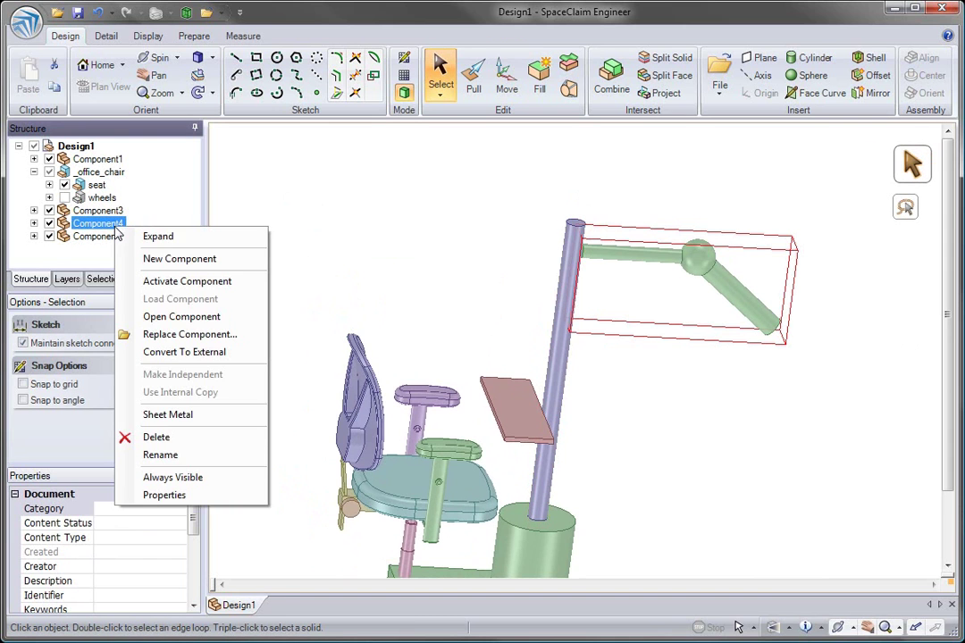
left_click(182, 333)
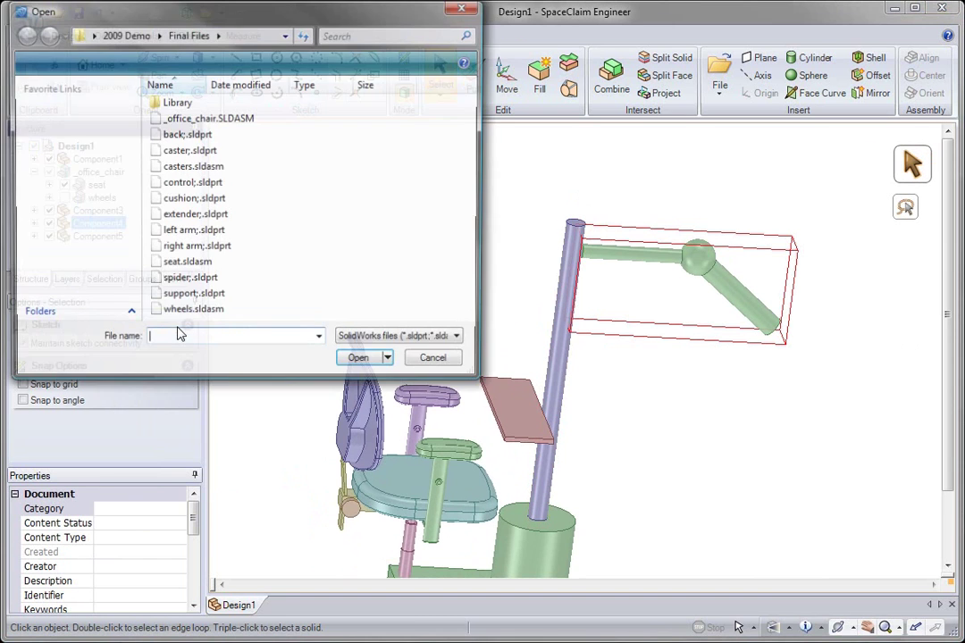
left_click(347, 348)
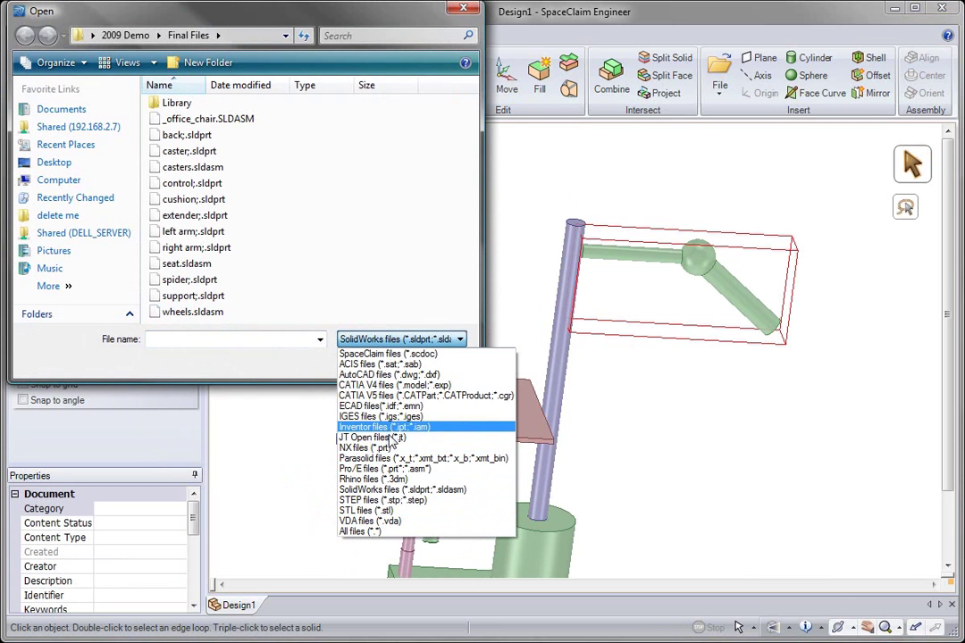
left_click(391, 469)
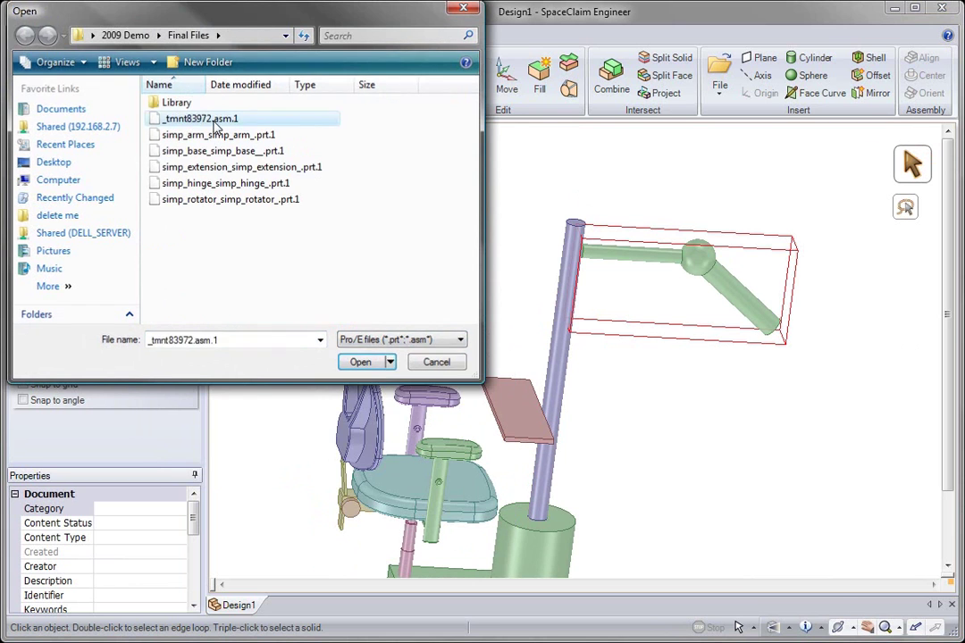
double_click(214, 134)
Step: Pull the post's axis along the direction of the tray's long edge to turn the post into a 120 mm slot shape
middle_click_drag(505, 275, 525, 256)
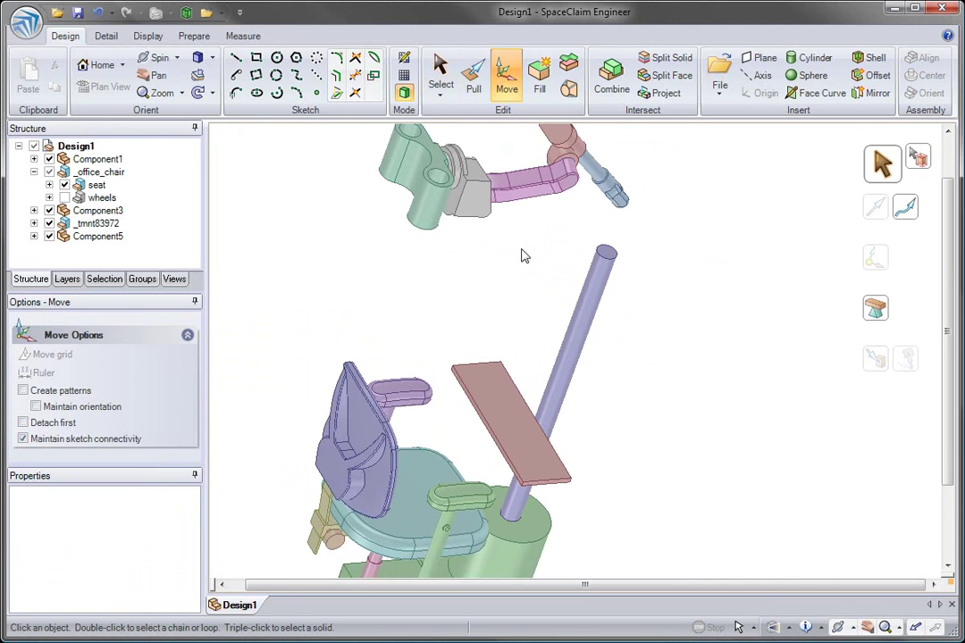
left_click(474, 85)
left_click(614, 245)
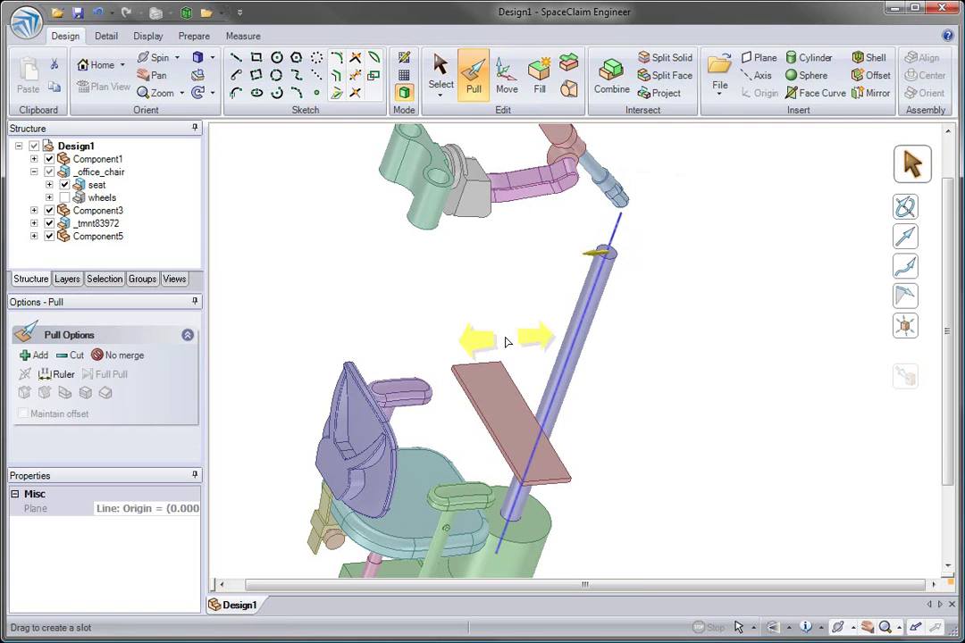
left_click(486, 418, "alt")
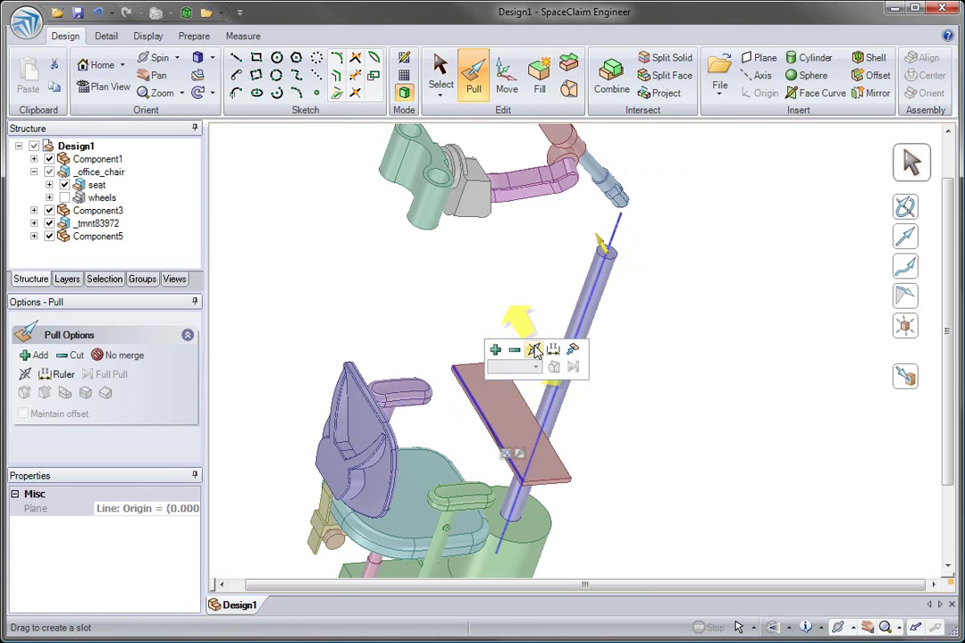
left_click(535, 352)
left_click_drag(443, 306, 448, 309)
type("10")
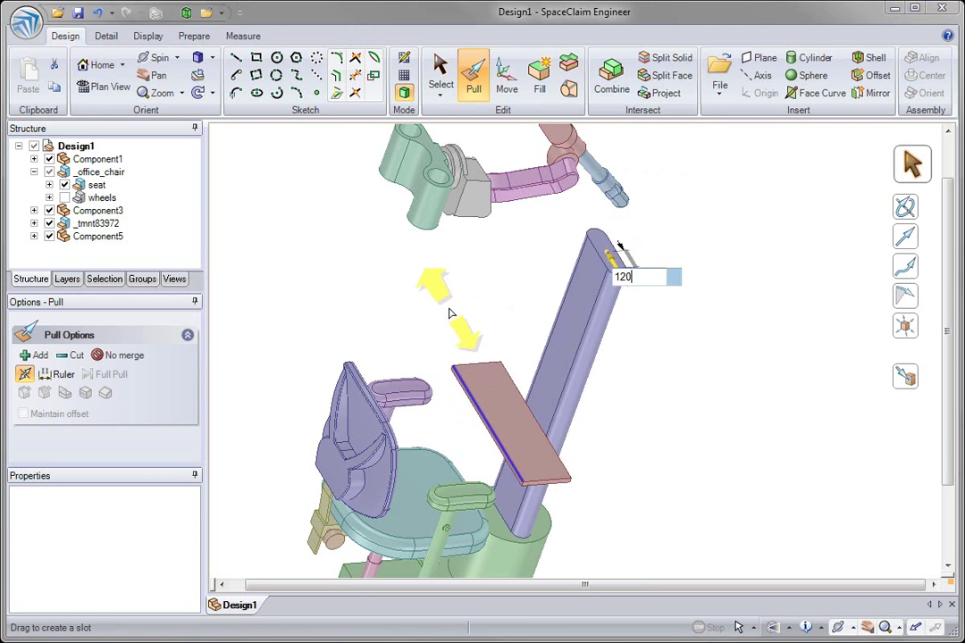
key("Return")
left_click(532, 289)
Step: Split the slot-shaped post's top face at both rounded ends, using its side faces as splitters
left_click(665, 75)
left_click(621, 271)
left_click(621, 274)
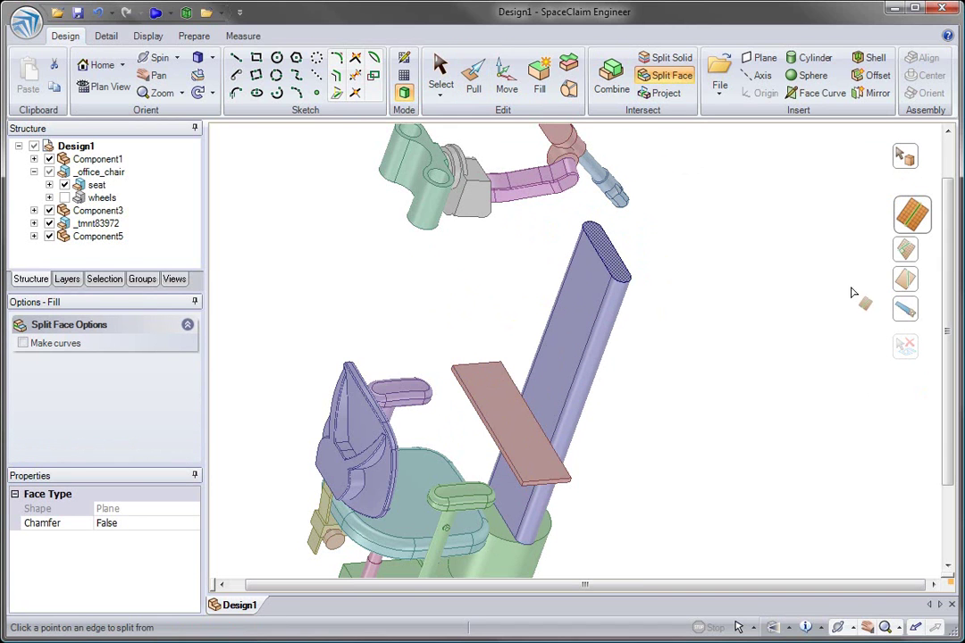
left_click(916, 309)
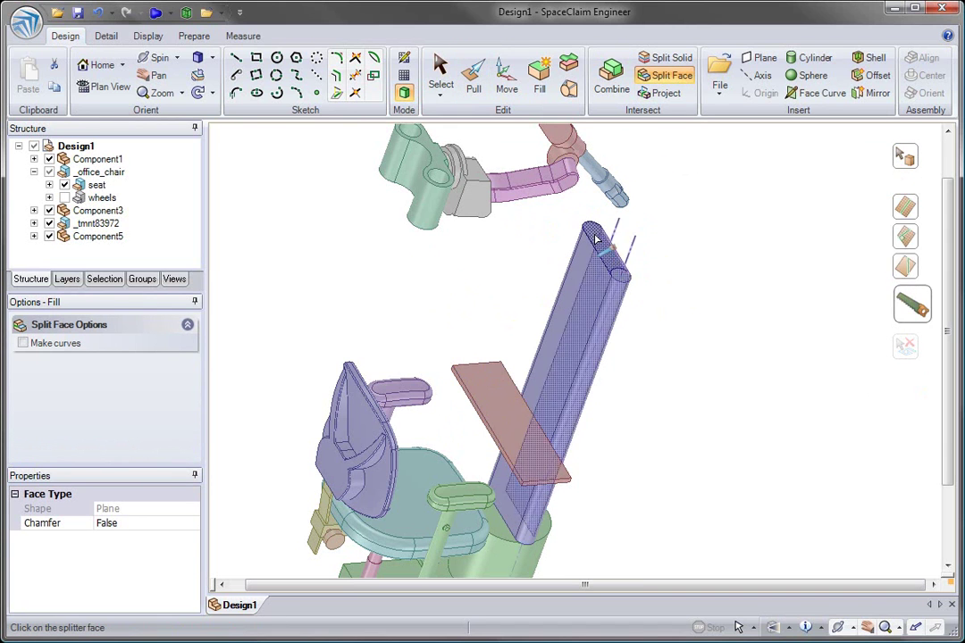
left_click(590, 234)
Step: Pull the middle section of the post's top face down toward the tray, leaving two upright cylinders
left_click(473, 79)
left_click(604, 251)
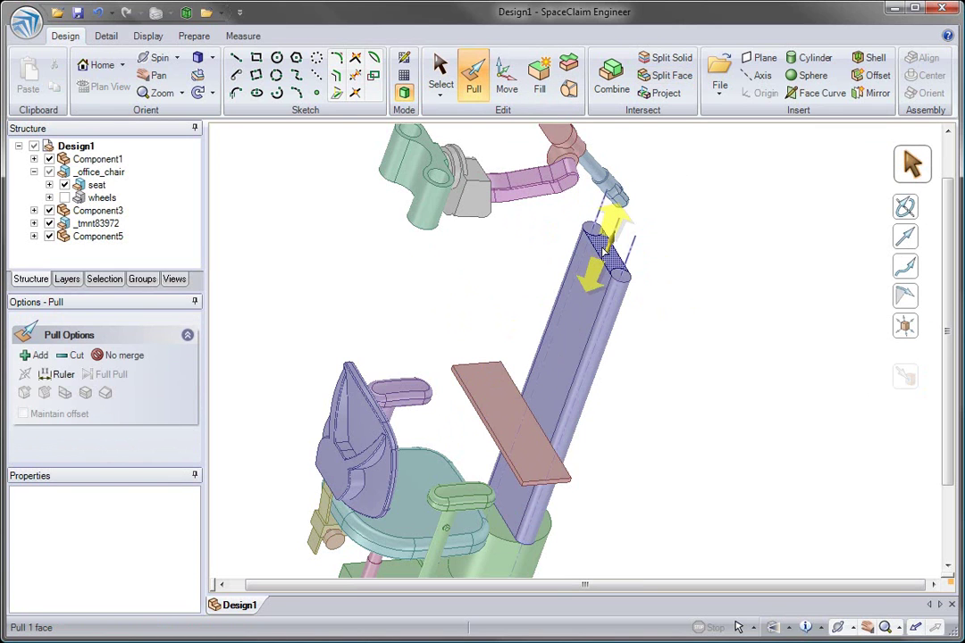
left_click_drag(604, 250, 539, 393)
Step: Activate the post component and pull copies of its lowered middle face upward to form two crossbars about 24 mm thick
right_click(511, 363)
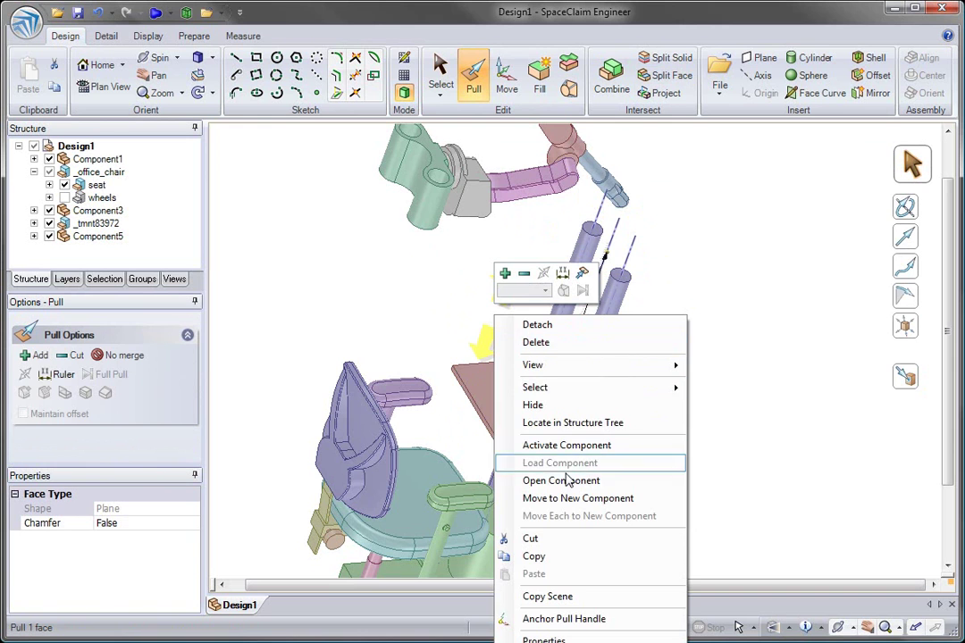
left_click(541, 444)
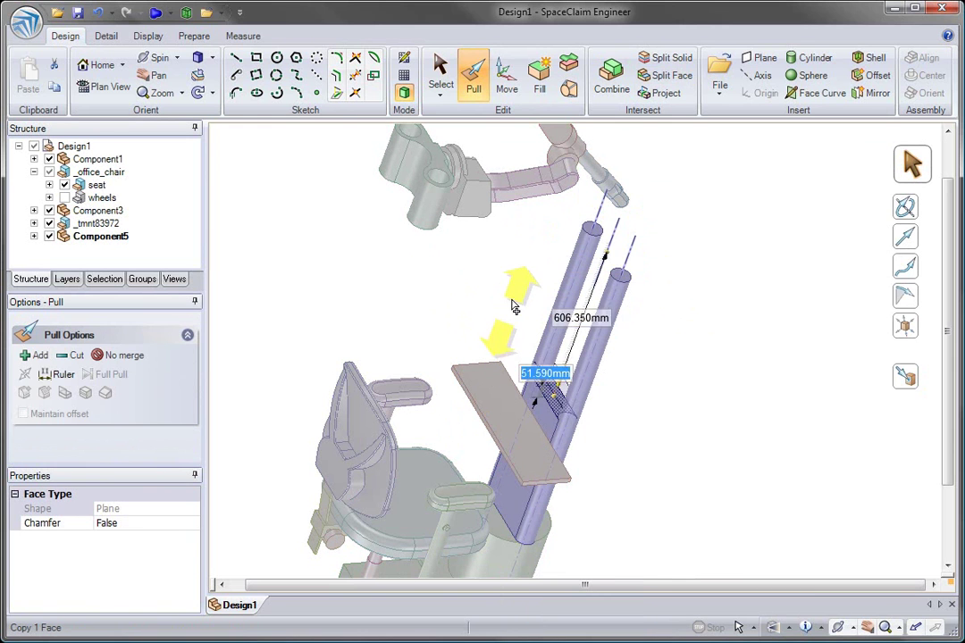
left_click_drag(516, 306, 545, 223)
left_click(582, 342)
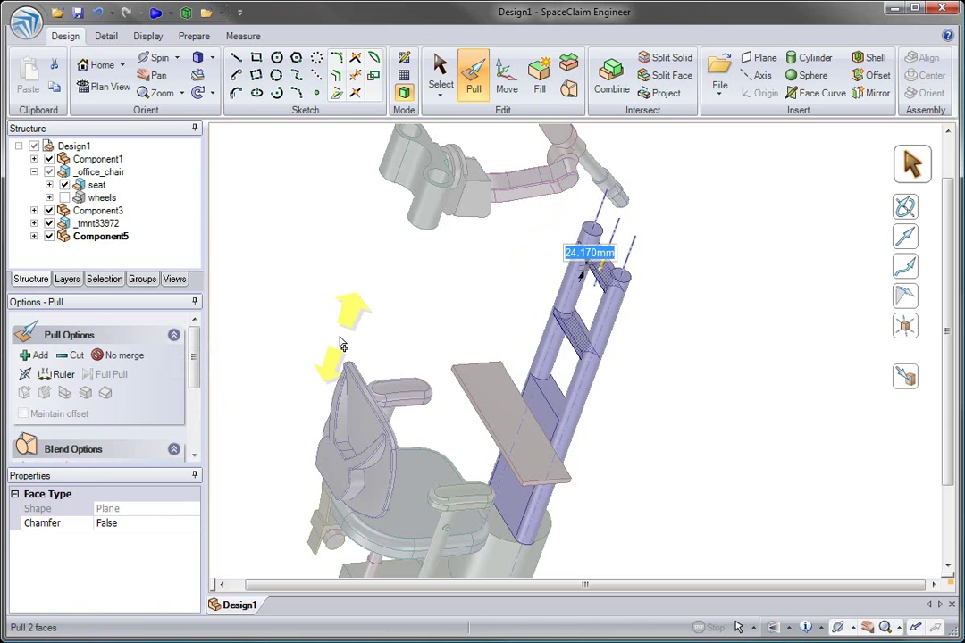
key("Escape")
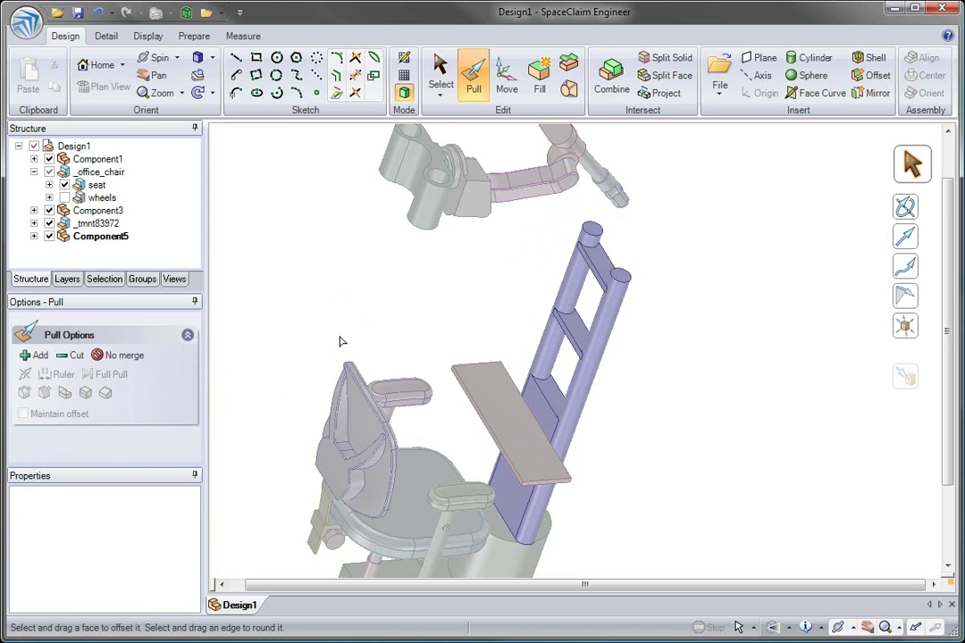
Step: Activate the top-level Design1 component
right_click(73, 146)
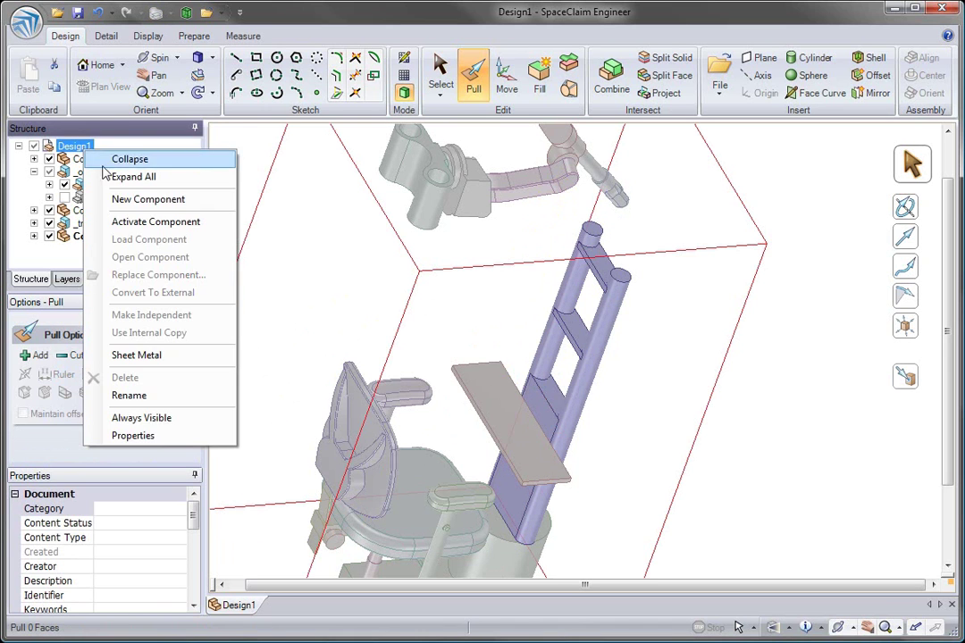
left_click(146, 222)
left_click(478, 334)
left_click(529, 400)
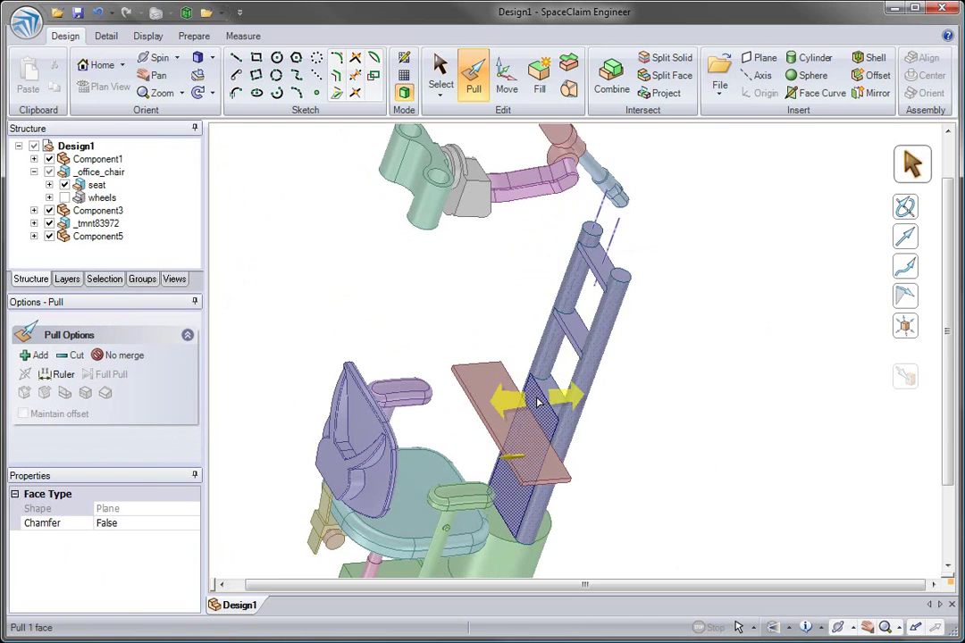
right_click(538, 401)
left_click(590, 52)
left_click(533, 312)
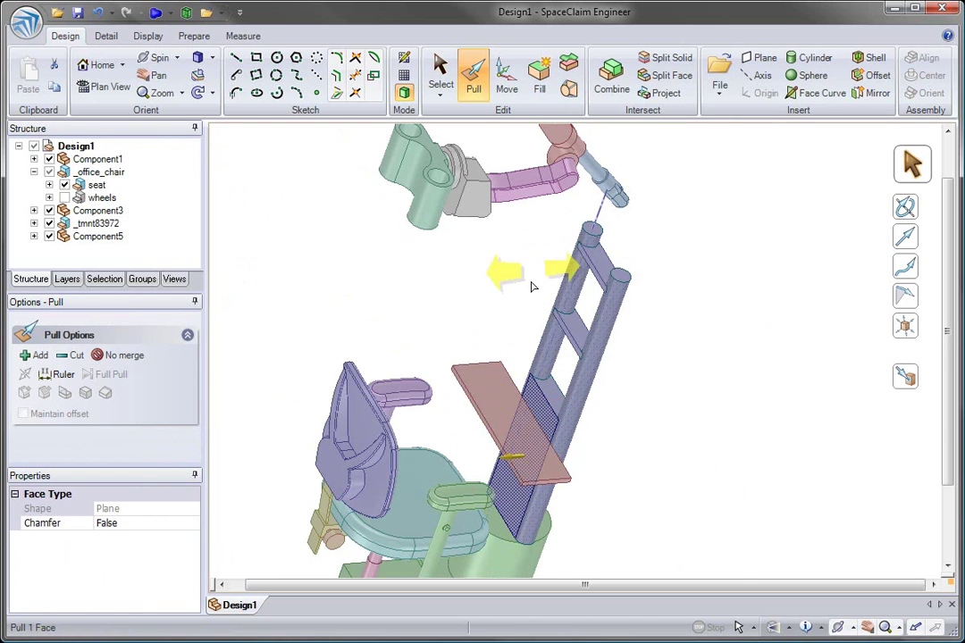
Step: Center the imported arm bracket's cylindrical hole on the axis of the matching post cylinder
left_click(436, 228)
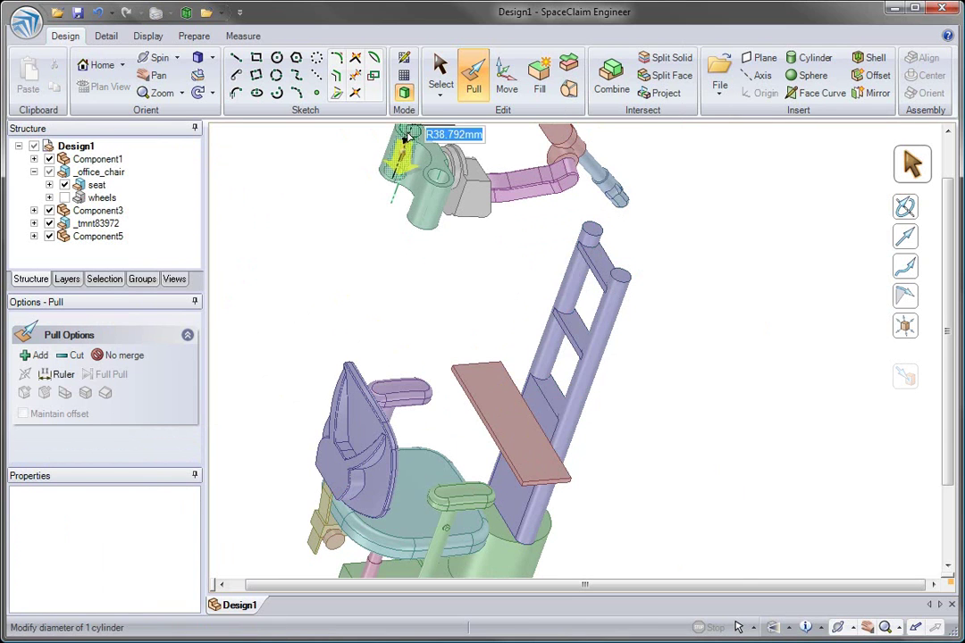
left_click(590, 230)
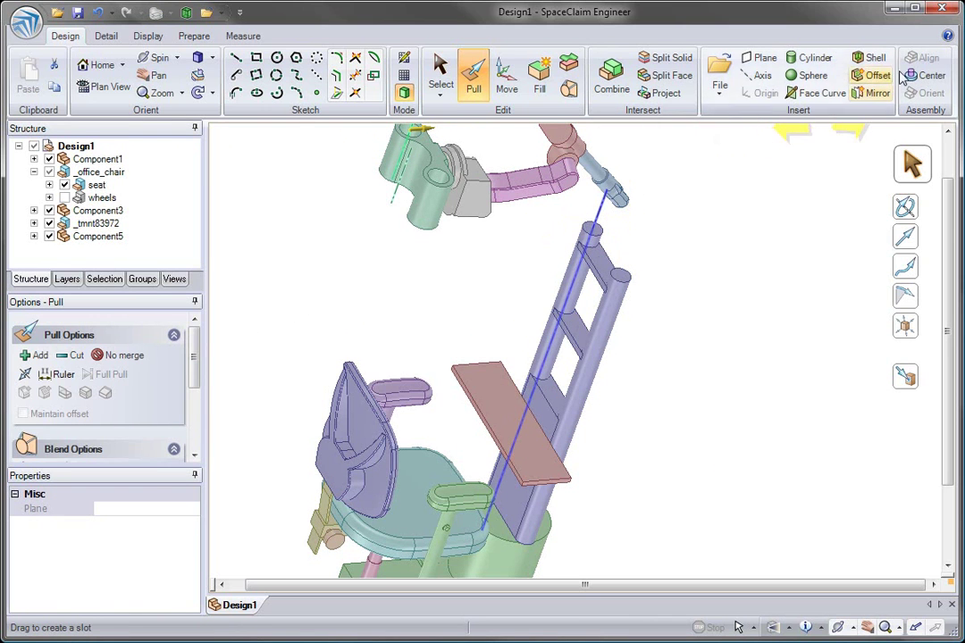
left_click(913, 75)
Step: Move the _tmnt83972 assembly down along the two post cylinders to between the upper crossbars
left_click(506, 79)
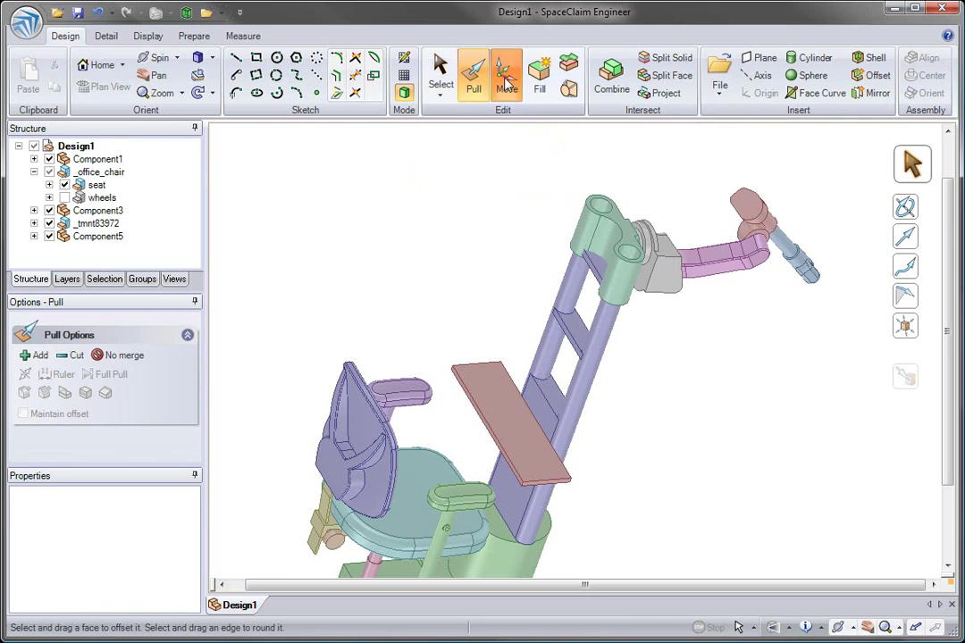
left_click(96, 223)
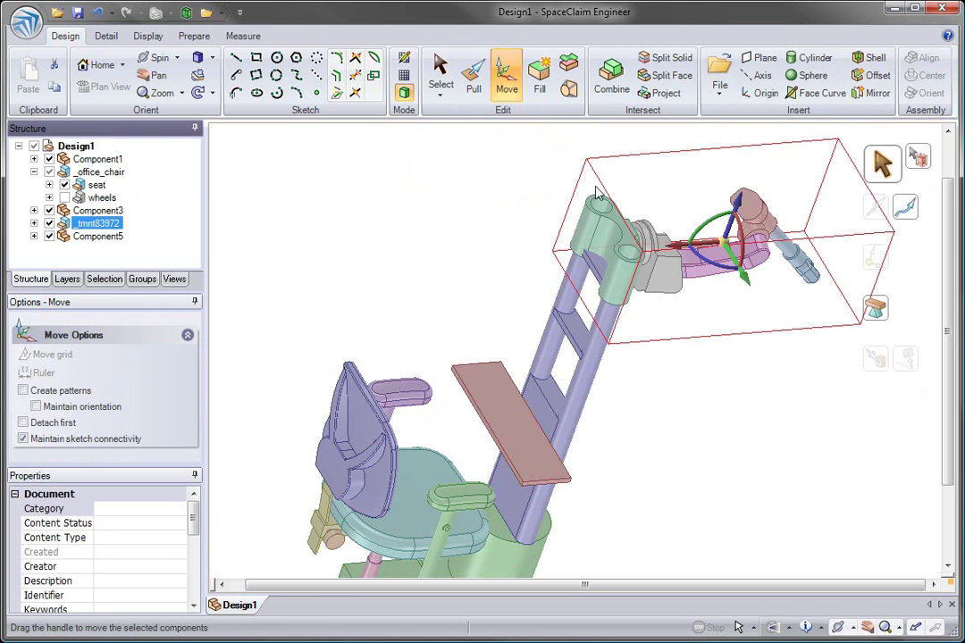
left_click_drag(733, 206, 717, 252)
left_click(608, 180)
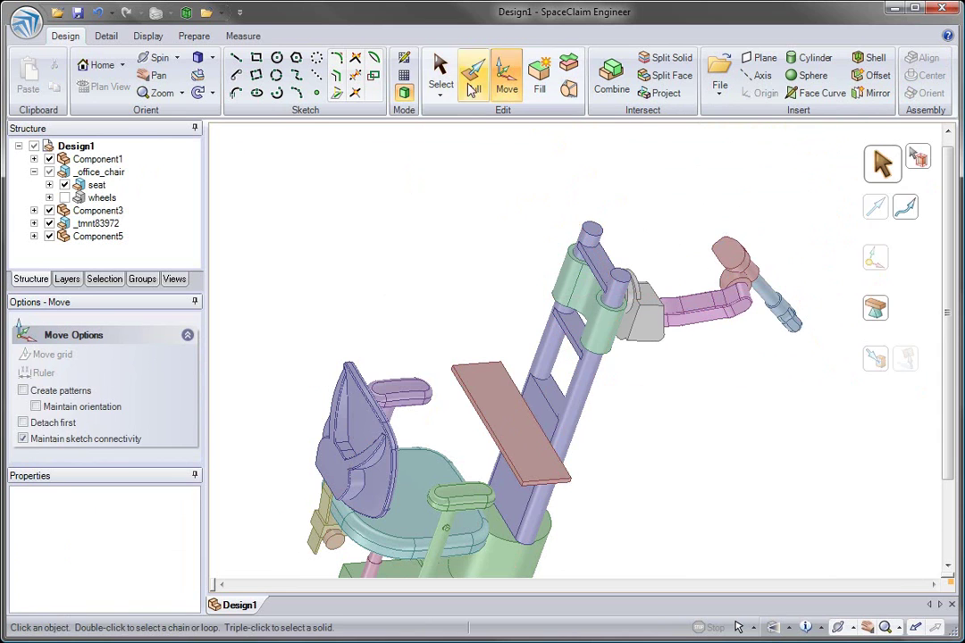
Step: Resize the post cylinders to match the bracket's hole, with a radius of 38.792 mm
key("p")
scroll(578, 461, "up", 5)
left_click(597, 353)
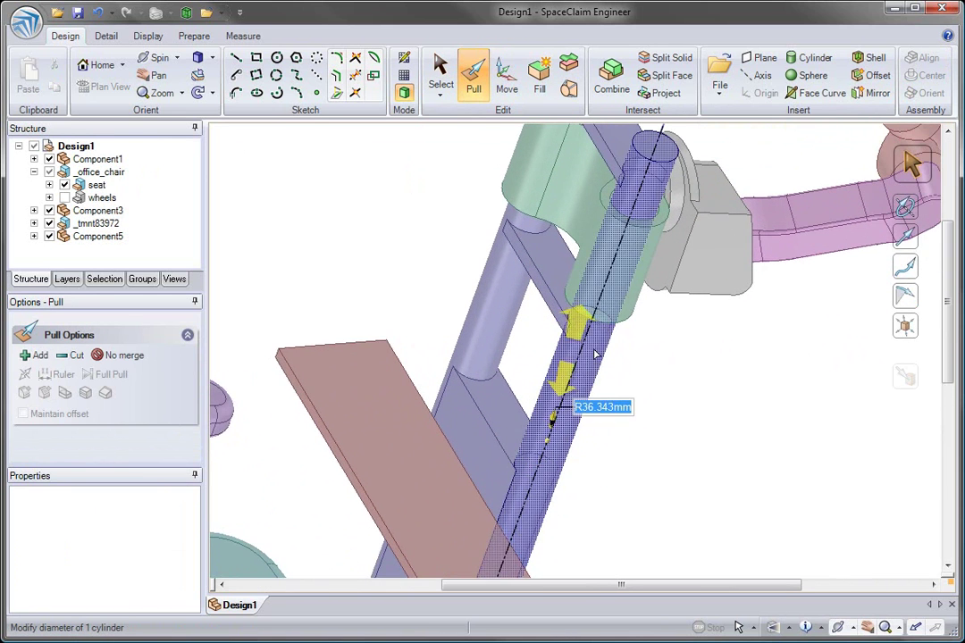
middle_click_drag(597, 352, 581, 399, "shift")
triple_click(581, 399)
left_click_drag(581, 399, 588, 420)
left_click(908, 385)
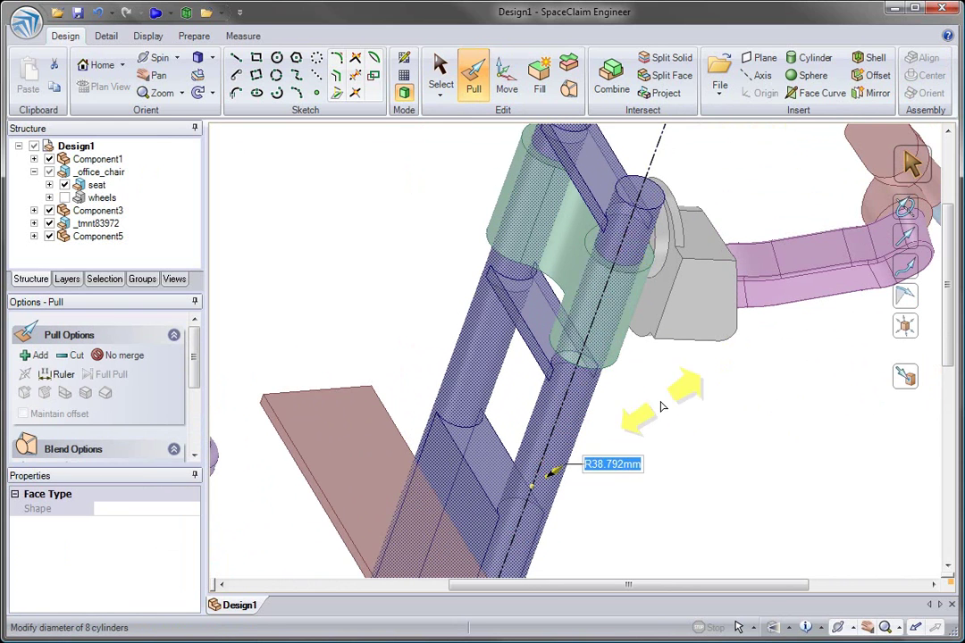
left_click(662, 406)
Step: Extrude the post crossbar's edge and pull the result into a new solid with a mounting block and an upright plate above the tray
middle_click_drag(645, 383, 760, 259)
left_click(603, 311)
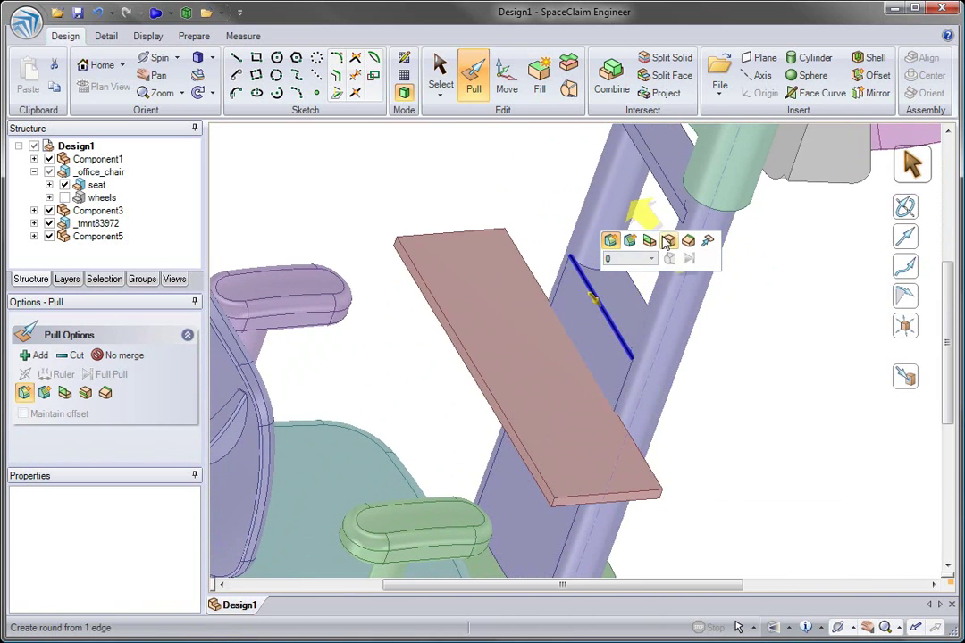
left_click(652, 241)
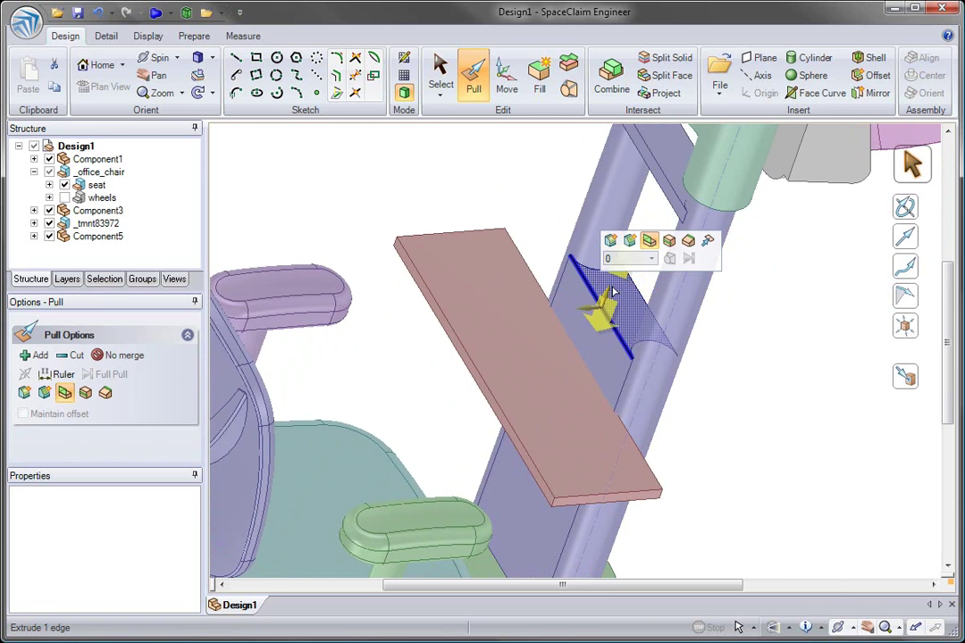
left_click_drag(613, 295, 607, 157)
left_click(543, 290)
left_click(555, 289)
left_click(631, 272)
left_click(628, 268)
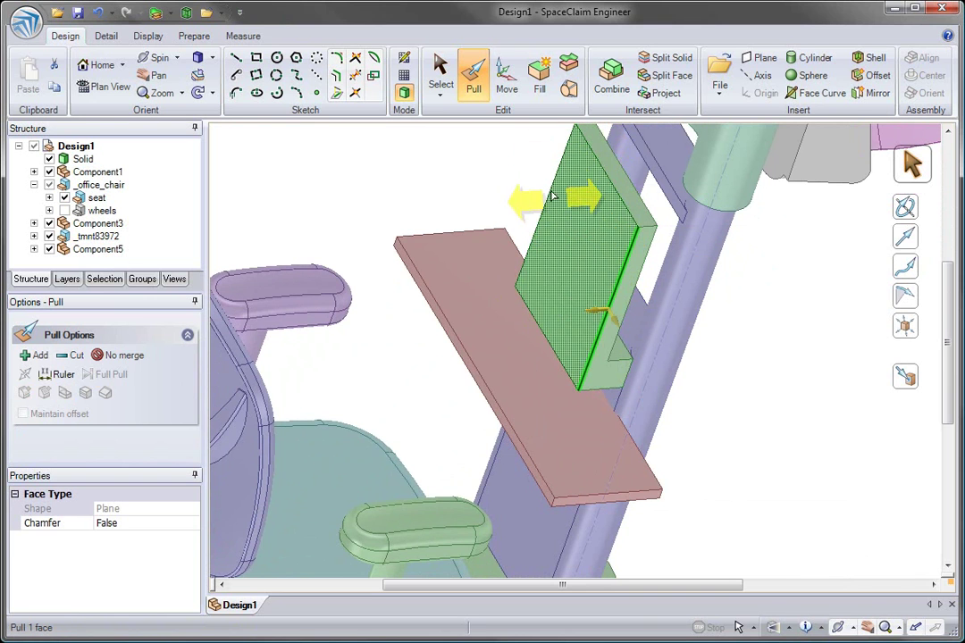
Step: Widen the upright plate on both sides by extruding its side edges and thickening the added surfaces into a monitor panel
left_click_drag(487, 177, 520, 273)
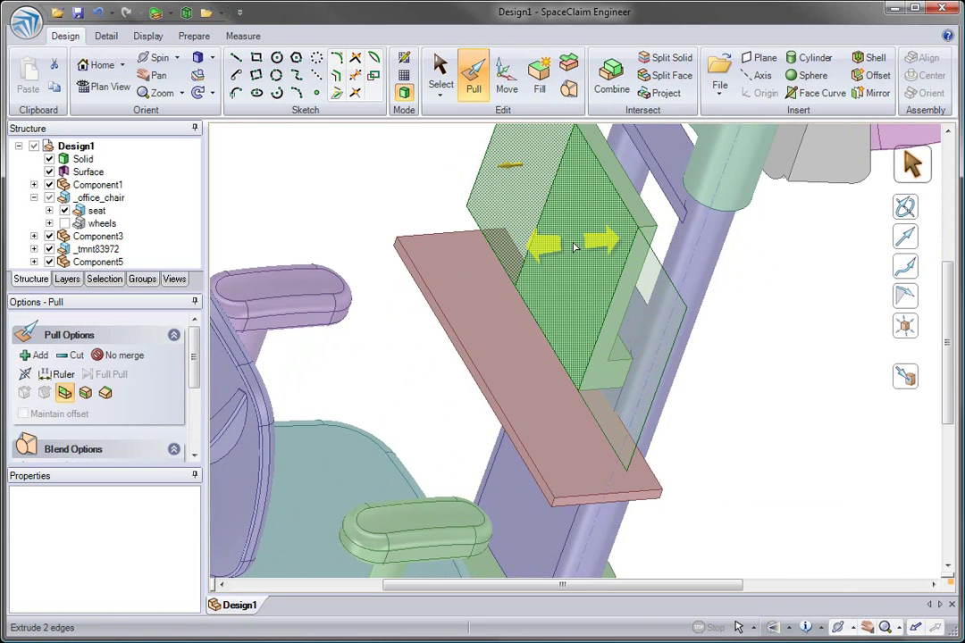
left_click(510, 194)
left_click(574, 247, "ctrl")
left_click(644, 310, "ctrl")
left_click_drag(640, 306, 618, 226)
double_click(618, 226)
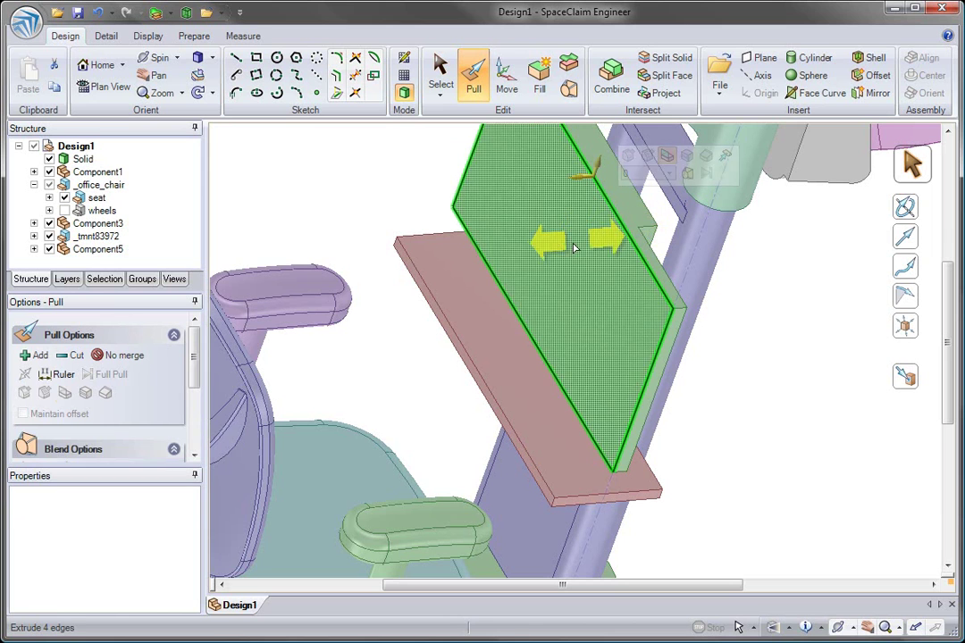
Step: Offset a border inside the monitor panel's front edges, recess the inner face about 12.7 mm and color it black
left_click_drag(569, 256, 487, 249)
left_click(565, 272)
left_click(172, 15)
left_click(183, 33)
left_click(376, 386)
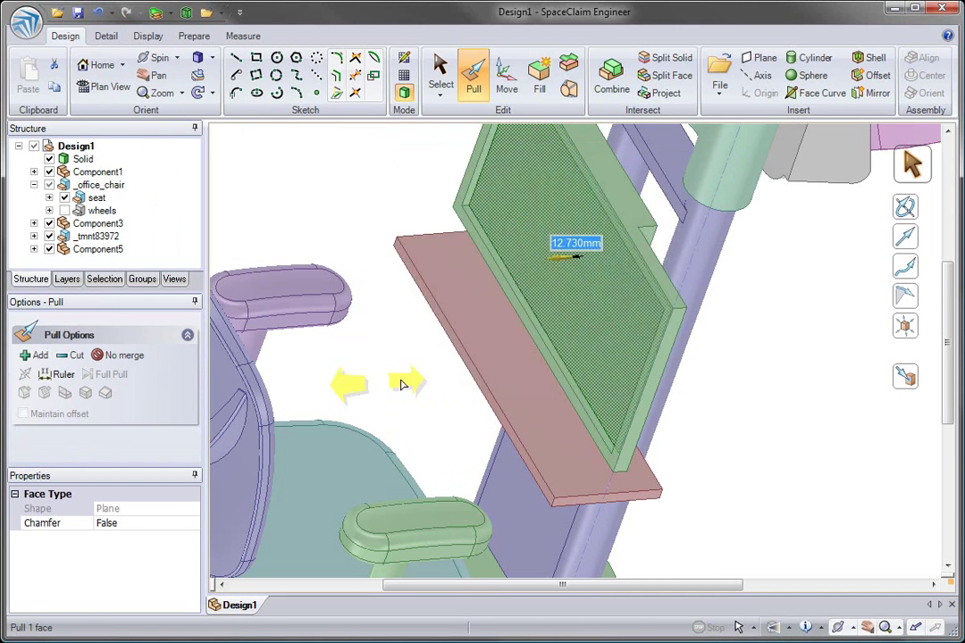
Step: Section the model at the tray's top face and pull the tray's front edge outward toward the chair
left_click(415, 362)
middle_click_drag(416, 362, 401, 322)
left_click(488, 322)
middle_click_drag(487, 322, 601, 334)
key("x")
left_click(573, 336)
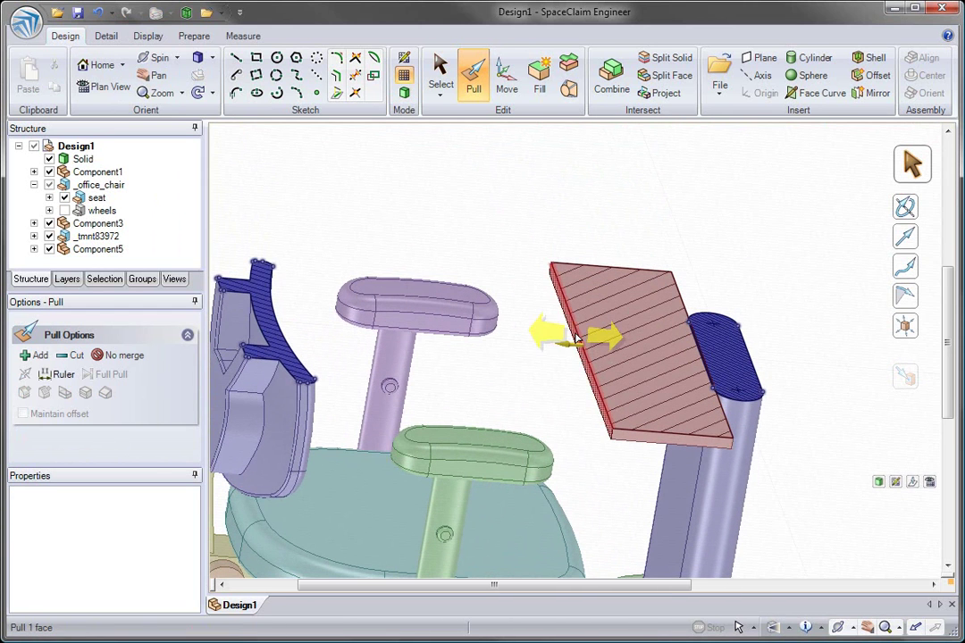
left_click_drag(573, 335, 556, 348)
Step: Round all four corners of the tray, using edges with the same length, to a radius of about 50.7 mm
left_click(577, 429)
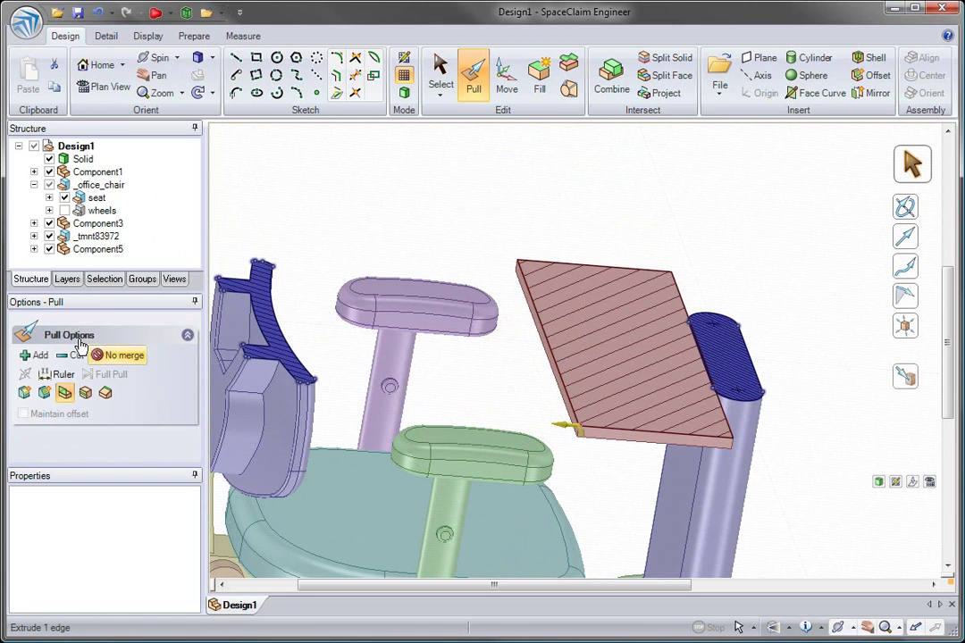
left_click(110, 280)
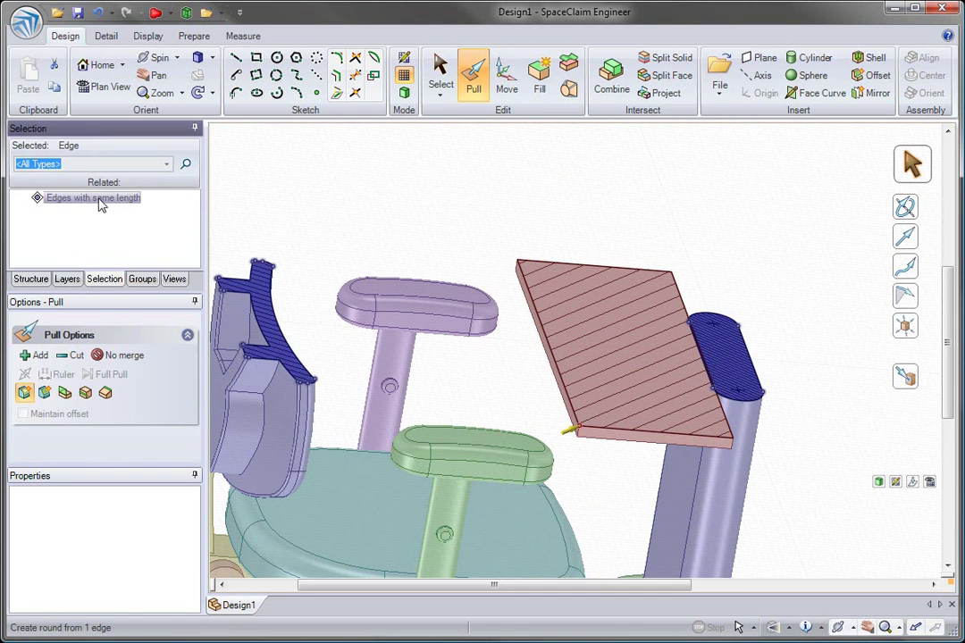
left_click(129, 202)
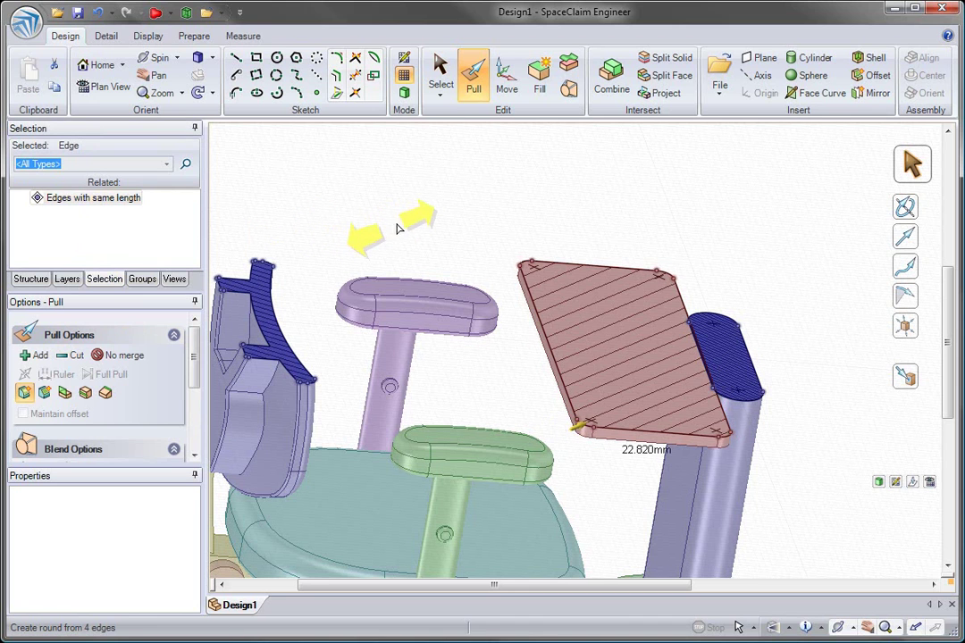
left_click_drag(417, 221, 420, 224)
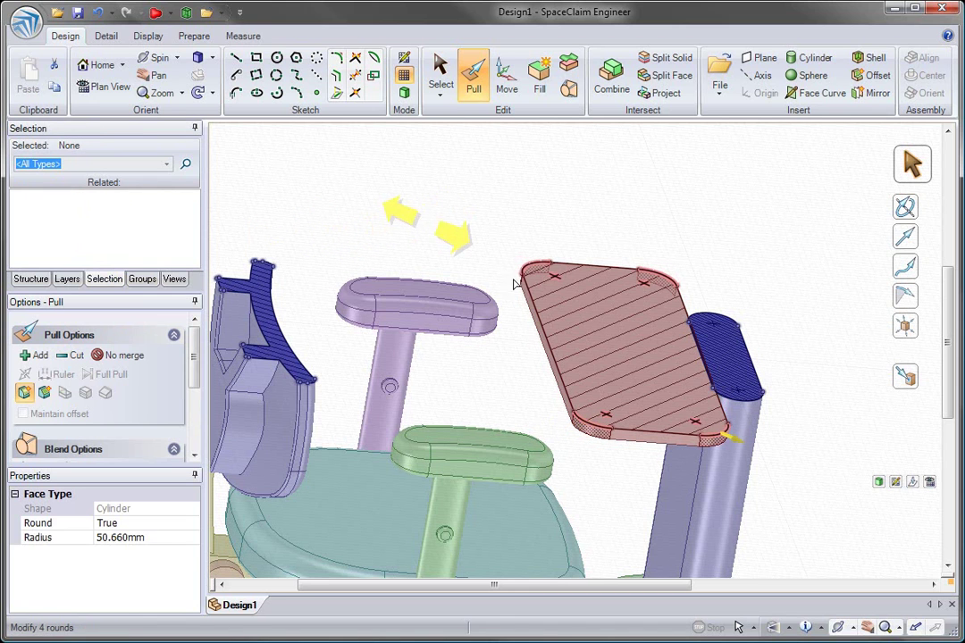
Step: Bend the tray's straight front edge outward into an arc with a radius of about 913 mm
key("b")
left_click(543, 320)
left_click_drag(533, 322, 520, 315)
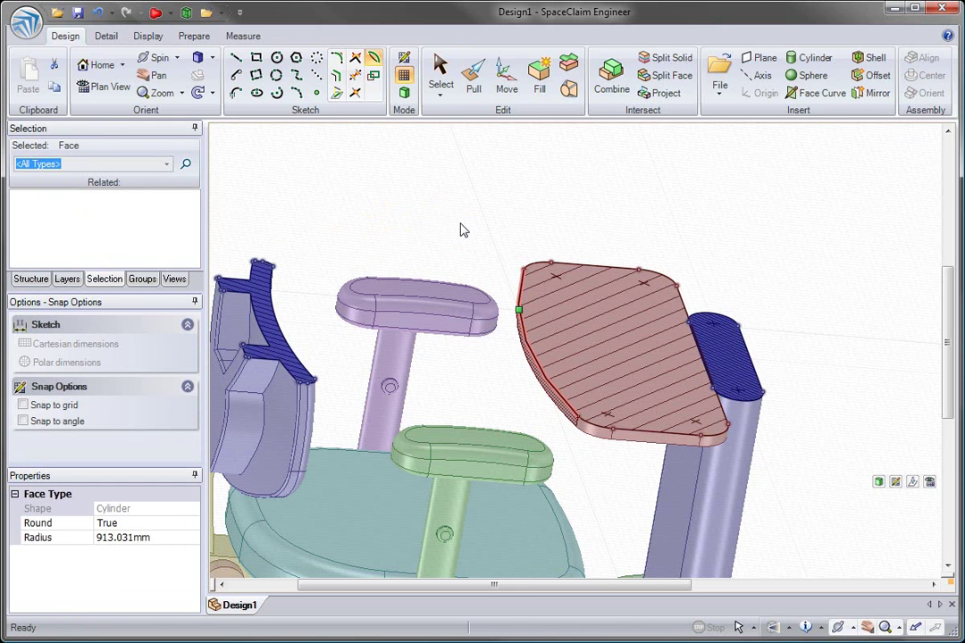
Step: Return to 3D and copy the tray's top edge loop inward to outline an inner face
key("p")
middle_click_drag(492, 261, 500, 271)
scroll(500, 273, "up", 1)
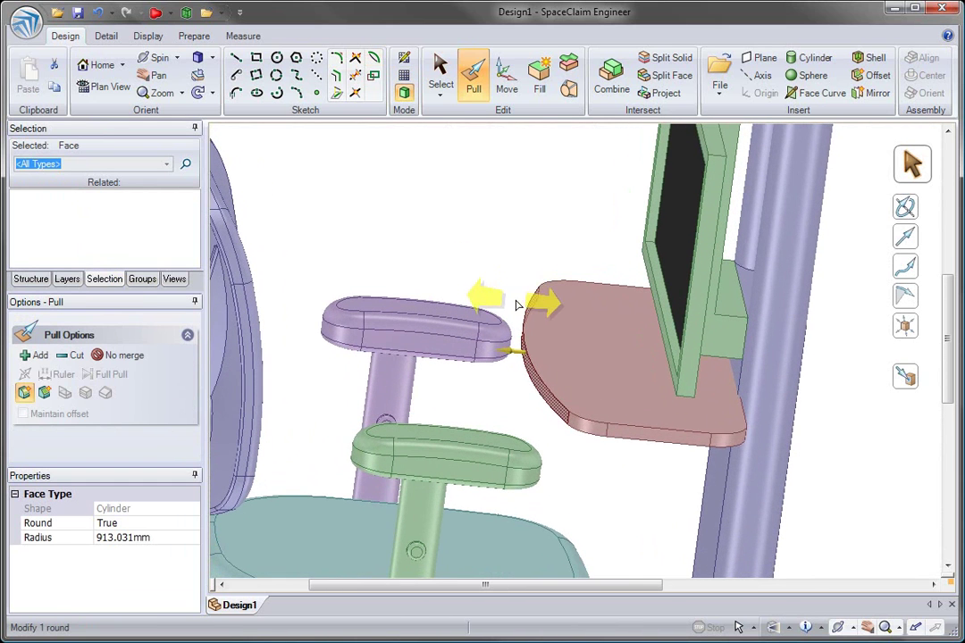
left_click(529, 307)
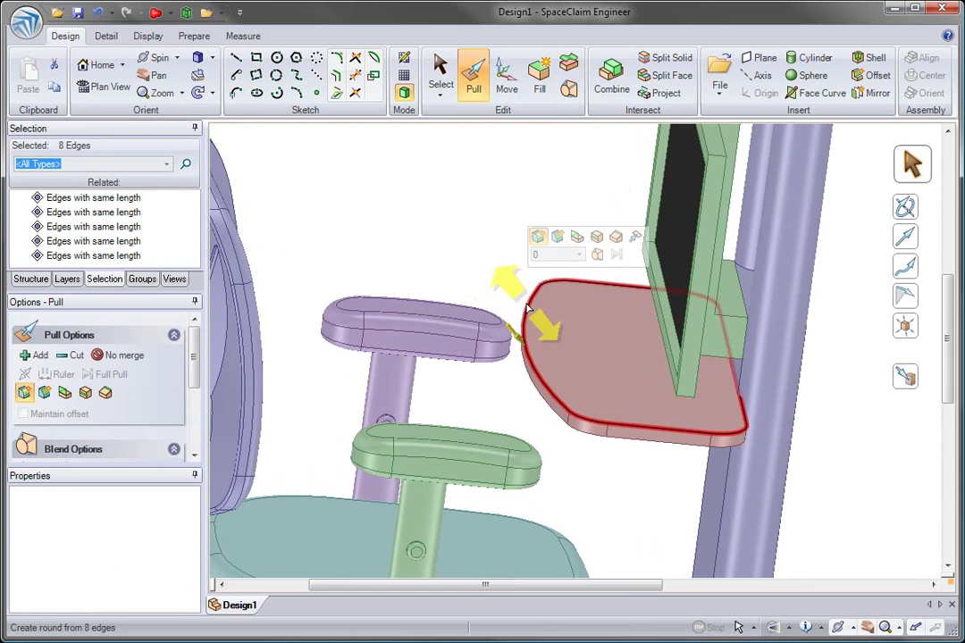
left_click(597, 238)
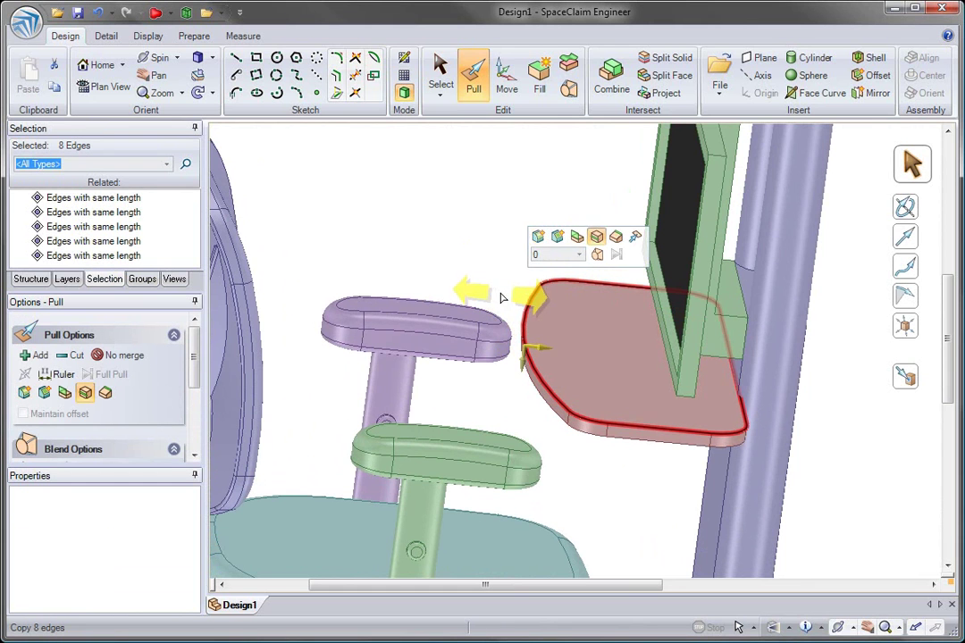
left_click_drag(512, 296, 510, 257)
Step: Raise the inner top face of the tray with the Move tool to slope its rim
left_click(507, 78)
mouse_move(916, 371)
left_mouse_down()
mouse_move(900, 388)
mouse_move(904, 374)
mouse_move(917, 384)
left_mouse_up()
left_click(450, 230)
Step: Round the inner and outer edge loops around the tray's raised top
left_click(468, 85)
double_click(542, 298)
double_click(543, 302)
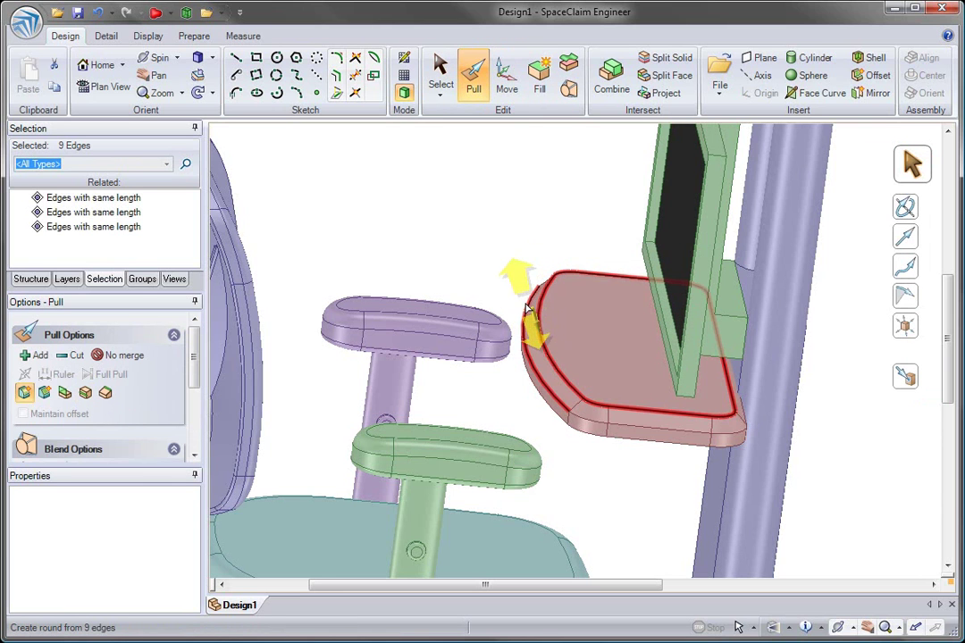
double_click(526, 306, "ctrl")
left_click_drag(480, 299, 485, 323)
left_click(475, 276)
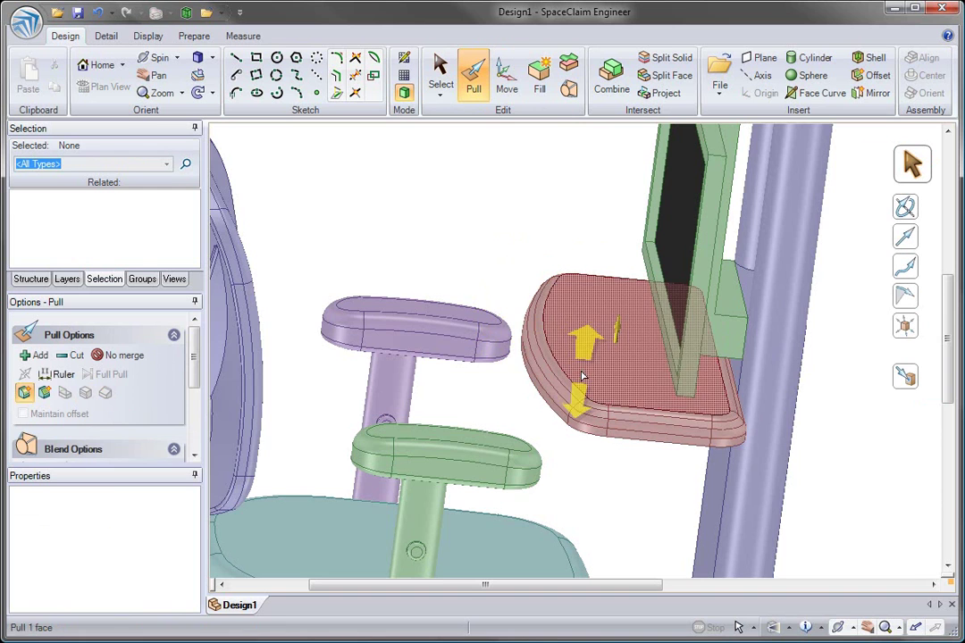
Step: Open the base component, Component1, in its own design window and display its structure tree
middle_click_drag(580, 373, 576, 326, "ctrl")
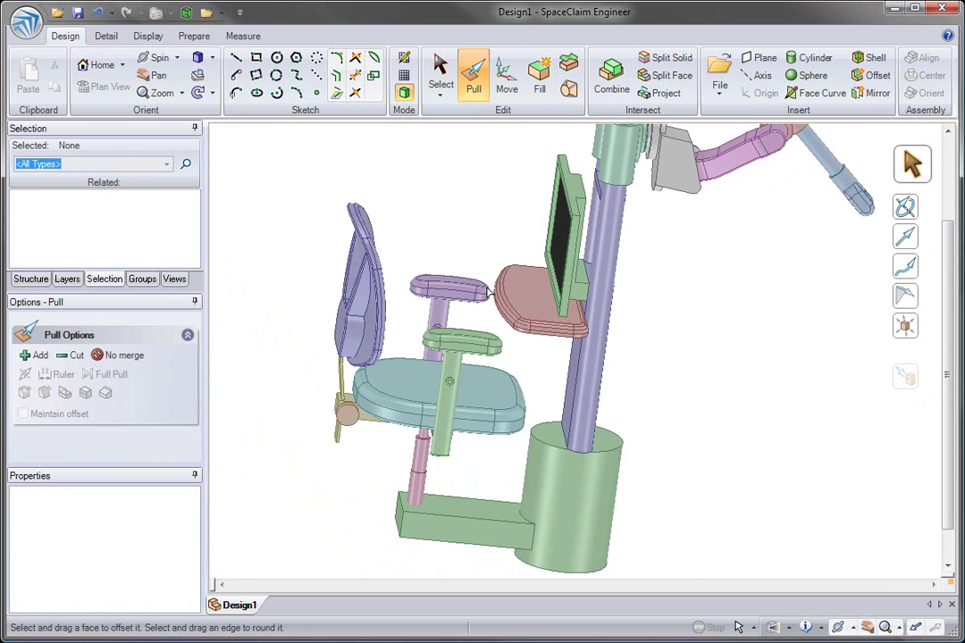
key("s")
left_click(566, 451)
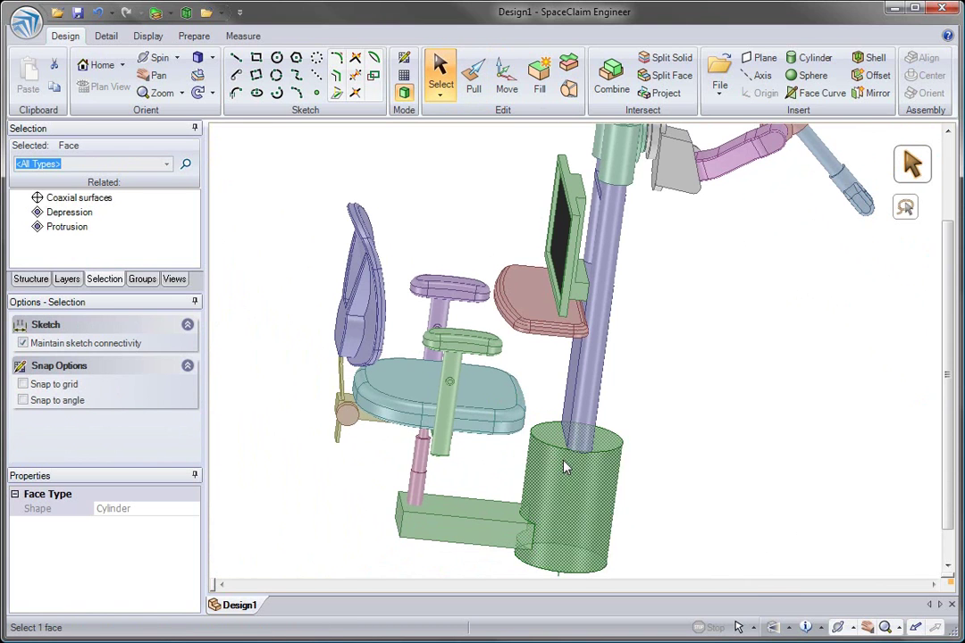
right_click(564, 453)
left_click(638, 545)
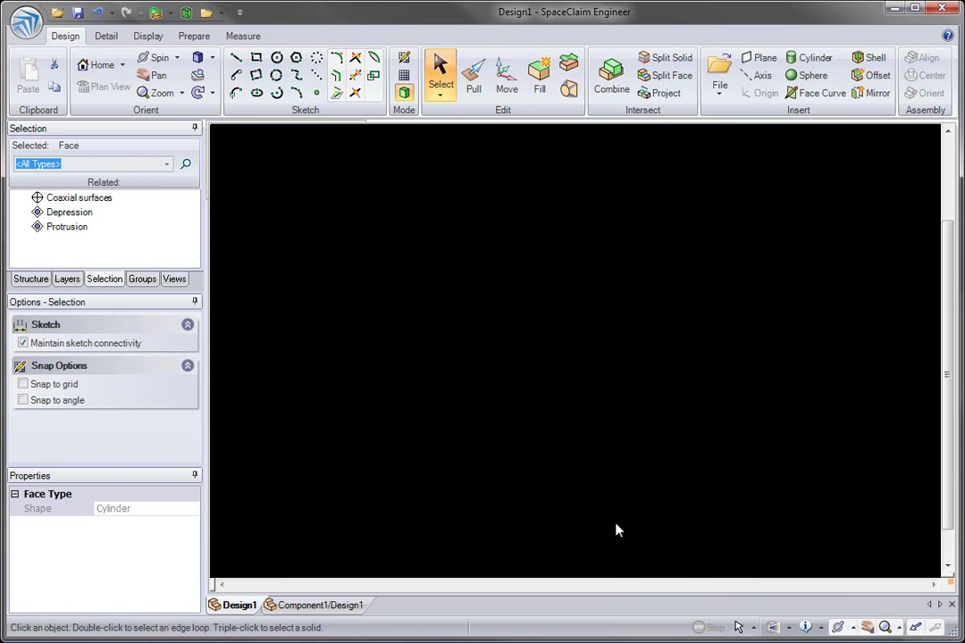
left_click(32, 280)
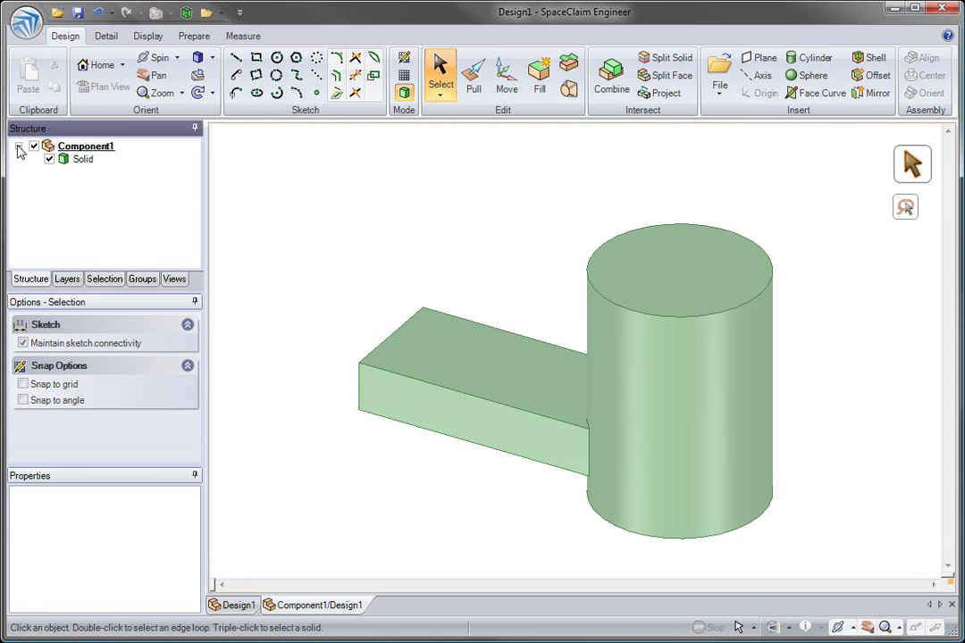
Step: Insert a plane through the base cylinder's axis, running lengthwise along the middle of the arm
left_click(405, 345)
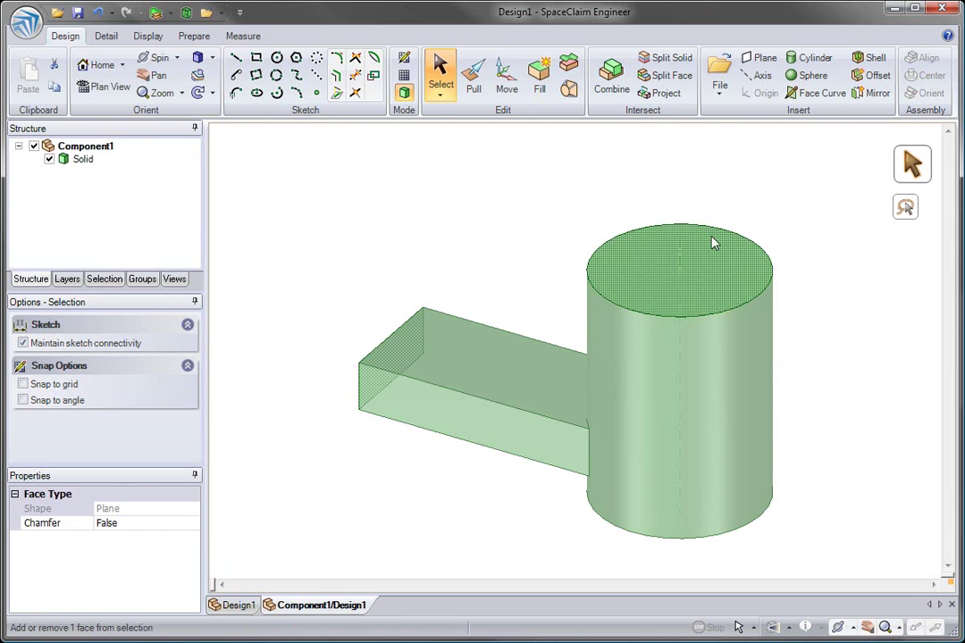
left_click(682, 249)
left_click(760, 57)
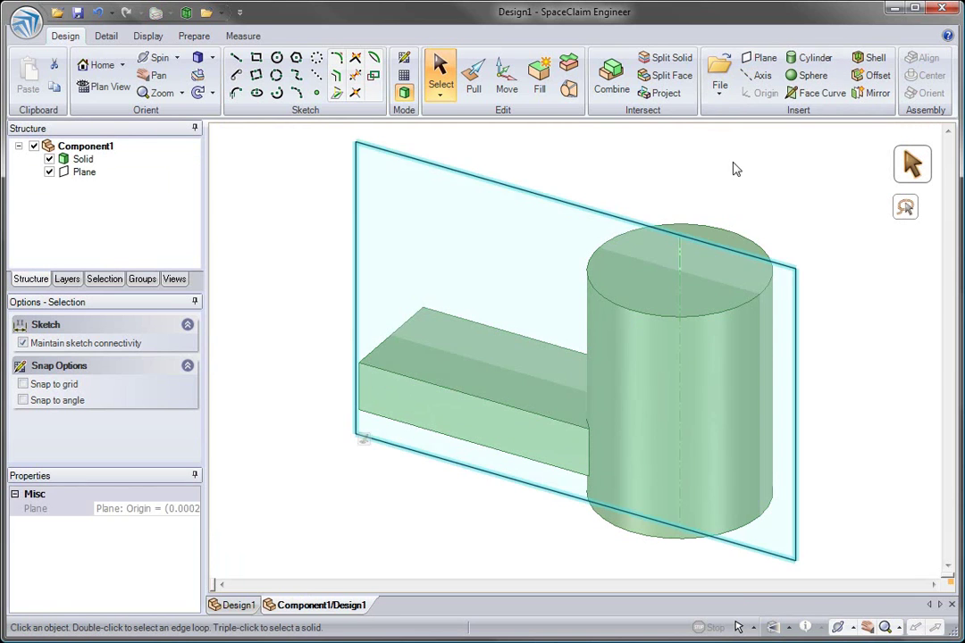
Step: Split the base solid in two with the plane and delete the plane
key("i")
left_click(704, 278)
left_click(719, 253)
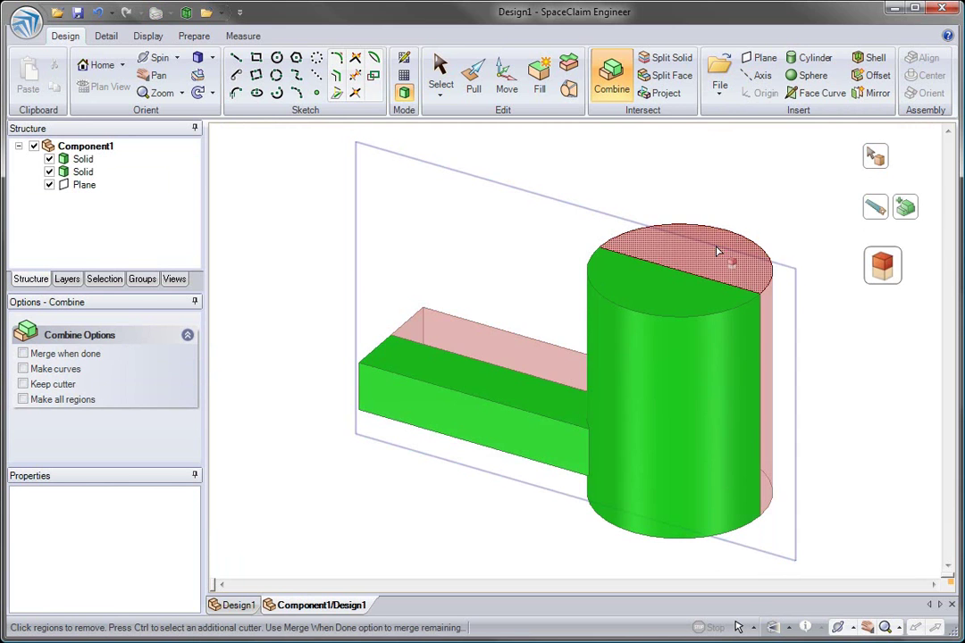
key("Escape")
left_click(615, 215)
key("Delete")
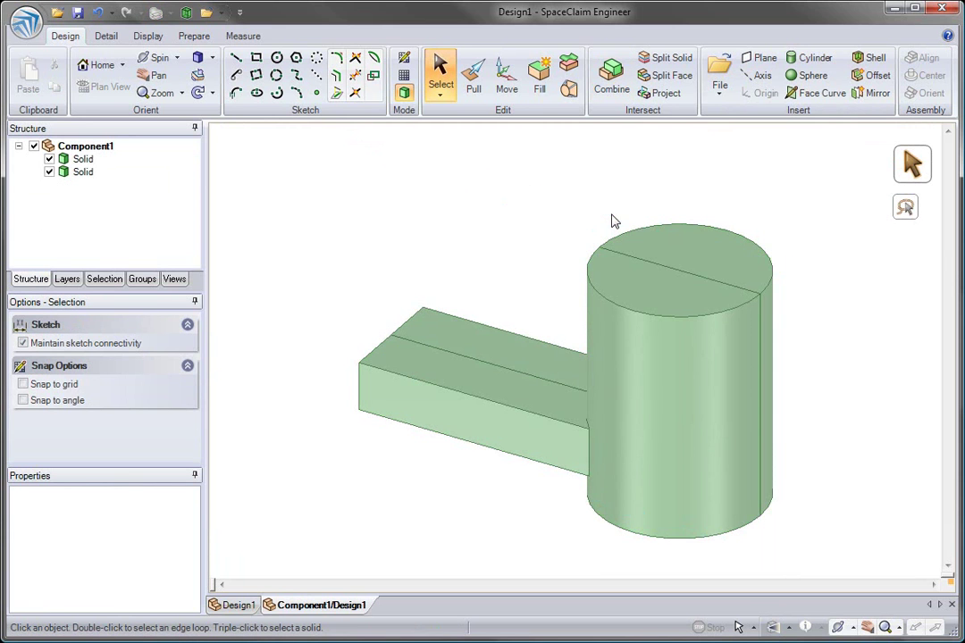
Step: Move the rear half of the base 300 mm backward, perpendicular to the cut
triple_click(683, 267)
key("m")
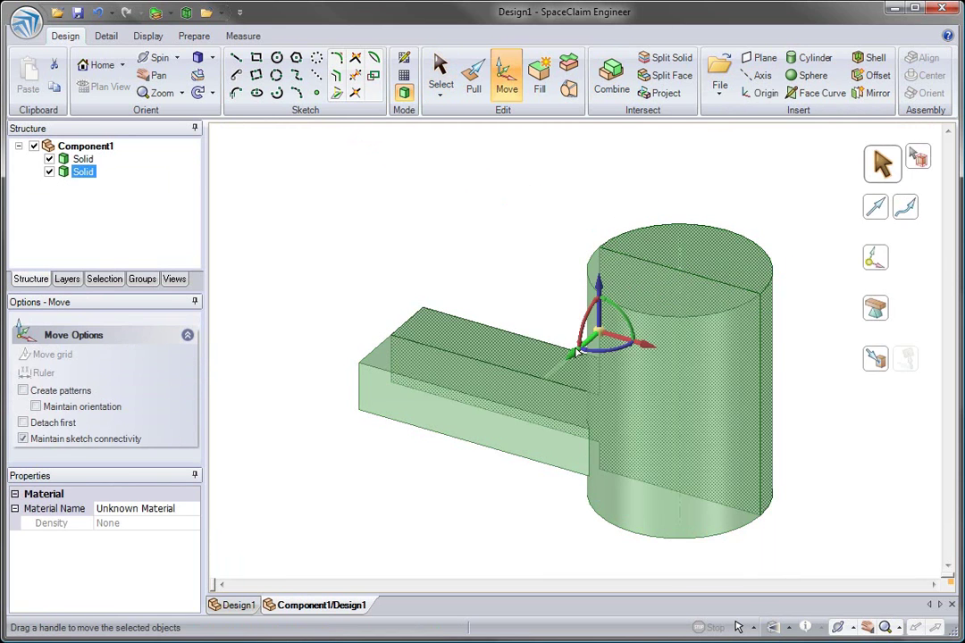
left_click_drag(576, 353, 649, 300)
type("300")
key("Return")
Step: Move the front half of the base 300 mm forward, perpendicular to the cut
triple_click(696, 301)
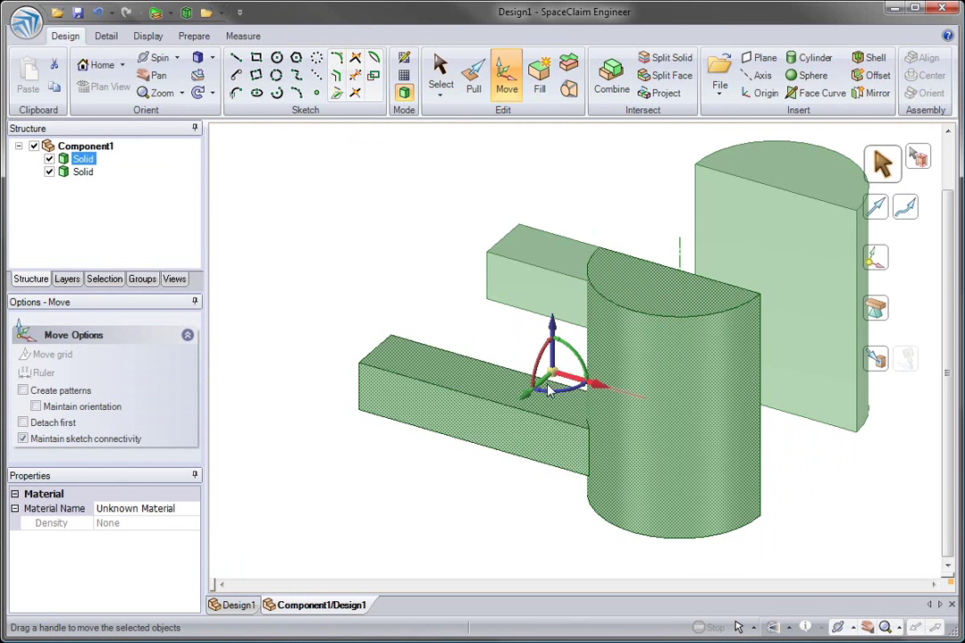
left_click_drag(528, 400, 497, 435)
type("300")
key("Return")
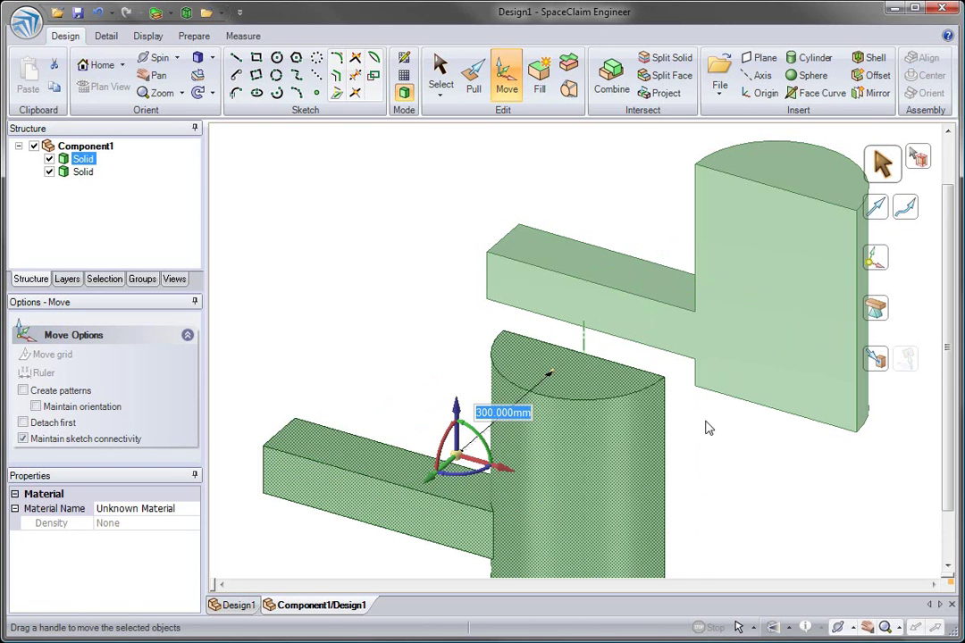
left_click(705, 428)
Step: Copy the rear half's cut face 300 mm forward as a surface midway between the two halves
middle_click_drag(726, 384, 748, 346)
left_click(748, 347)
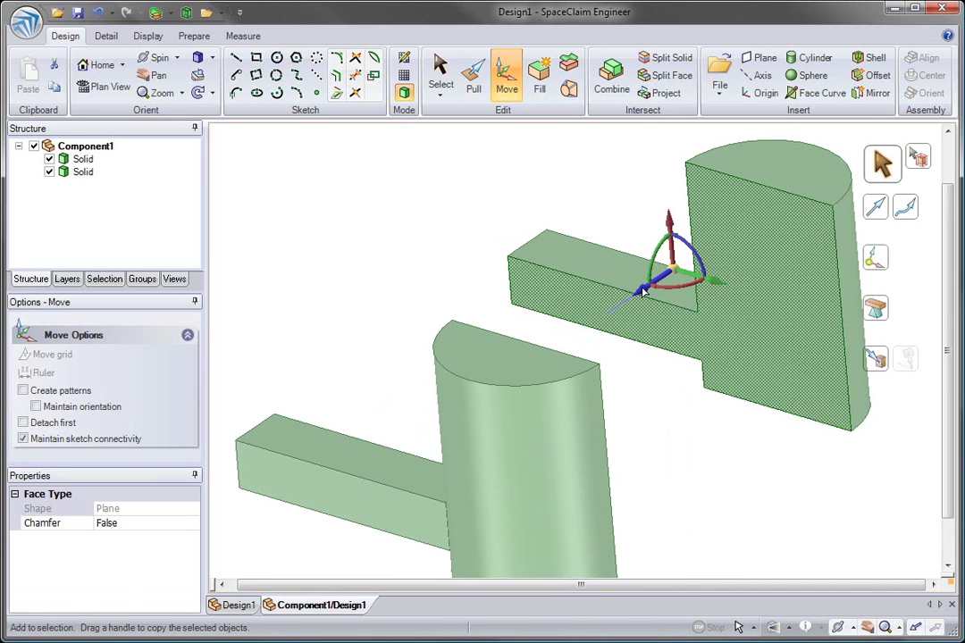
left_click_drag(643, 294, 580, 336, "ctrl")
type("3")
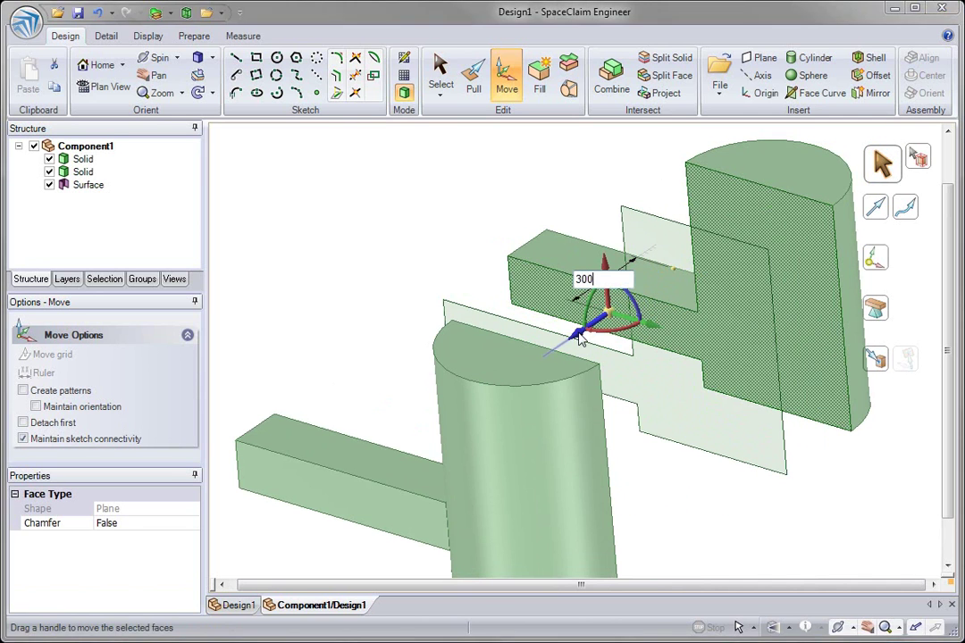
type("00")
key("Return")
left_click(431, 189)
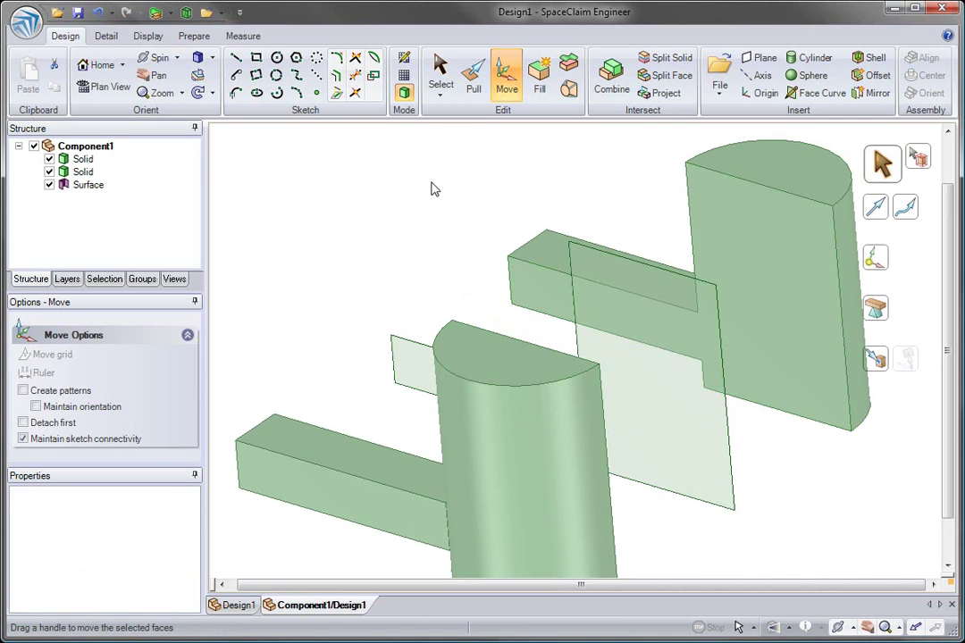
Step: Extend the middle surface's outer vertical edge about 223 mm away from the arm and shift its arm-side vertical edge in the same direction
left_click(471, 90)
left_click(681, 341)
left_click(724, 384)
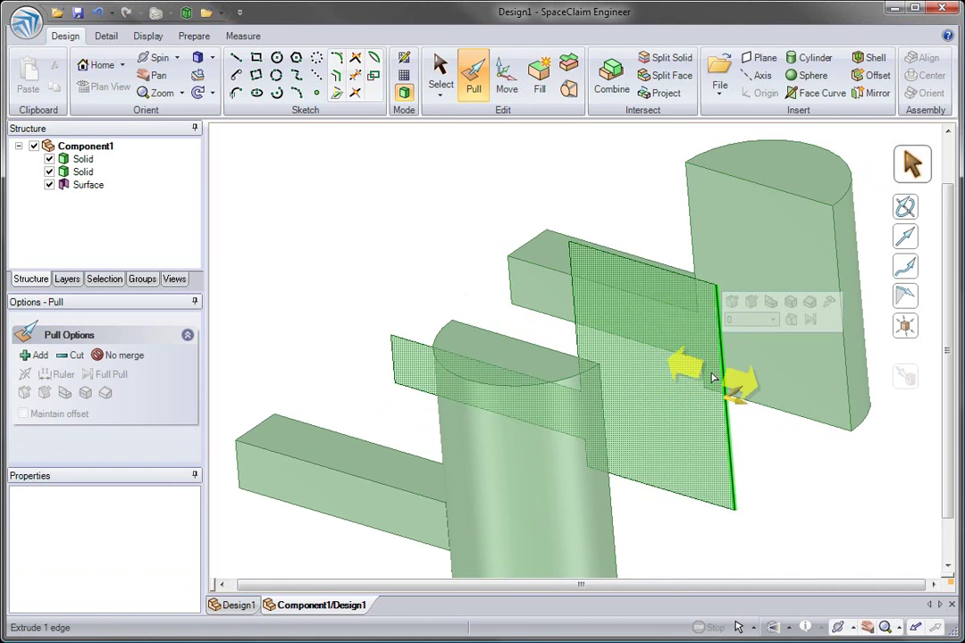
left_click_drag(713, 378, 838, 396)
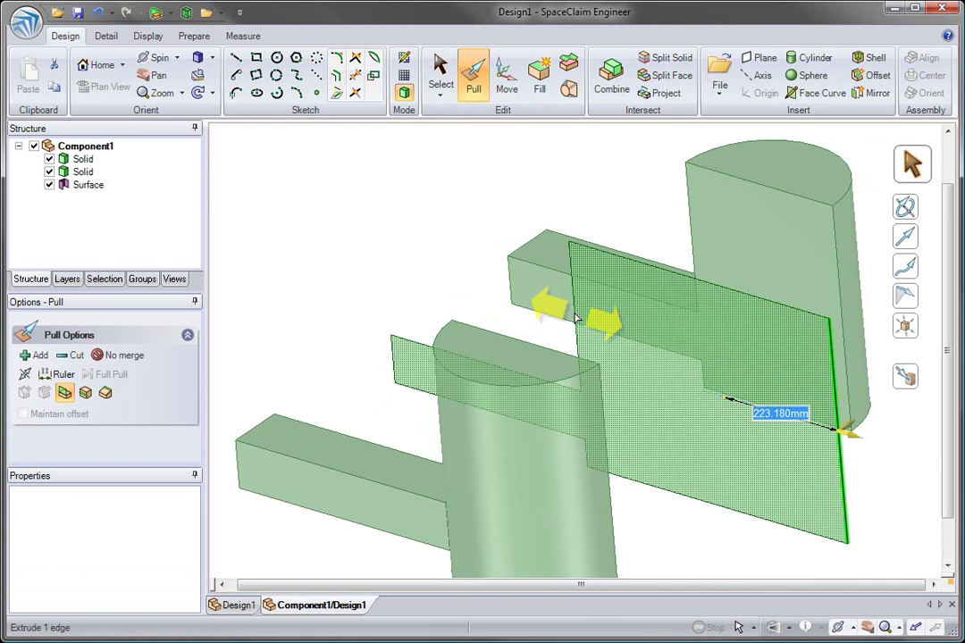
left_click_drag(577, 319, 665, 361)
Step: Blend the rear half's cut face, the middle surface and the front half's cut face into one continuous base solid
scroll(636, 358, "down", 4)
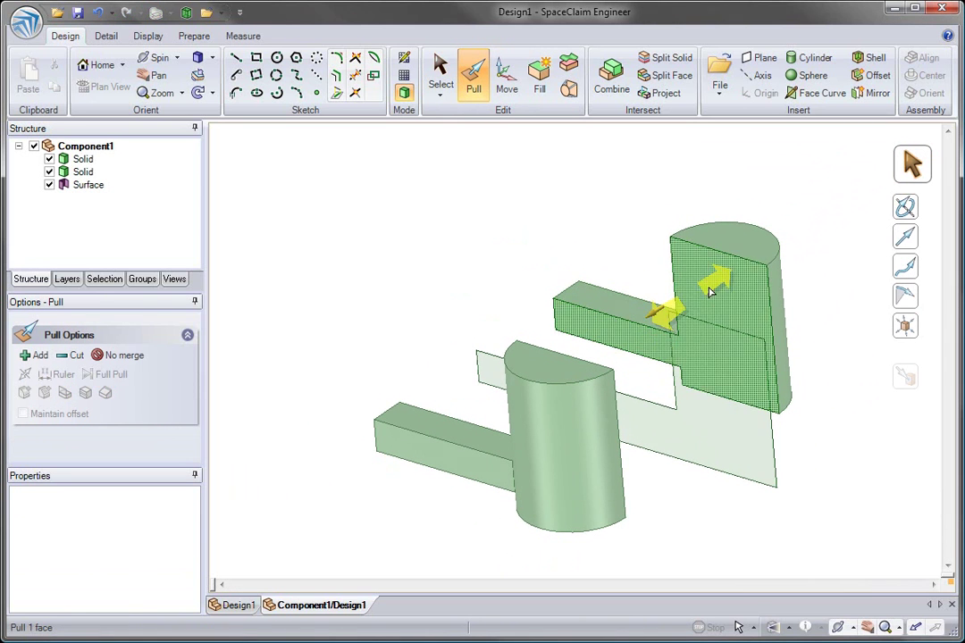
left_click(700, 352, "ctrl")
scroll(579, 420, "down", 1)
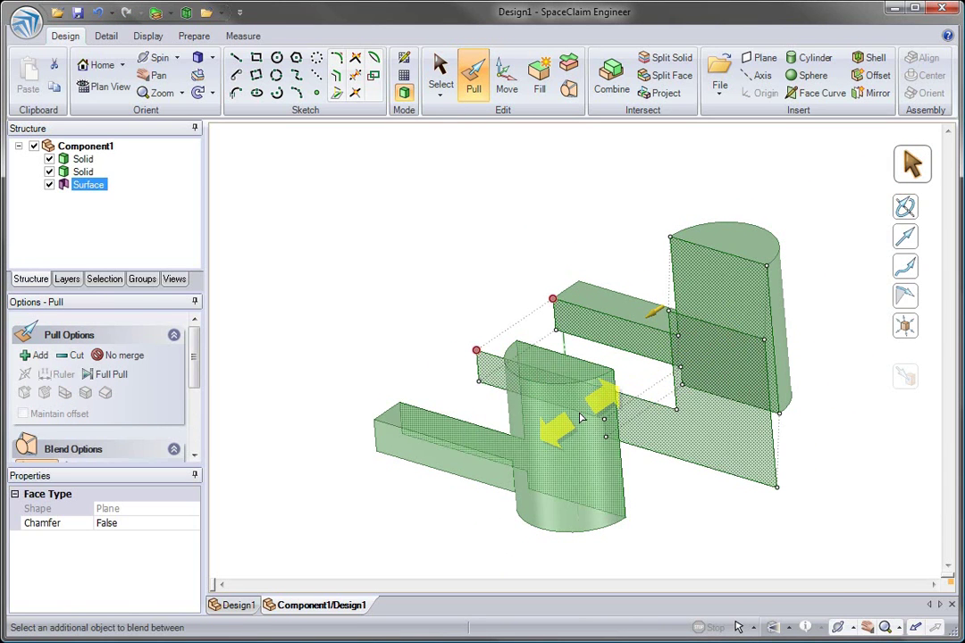
left_click(579, 420, "ctrl")
middle_click_drag(836, 431, 838, 443)
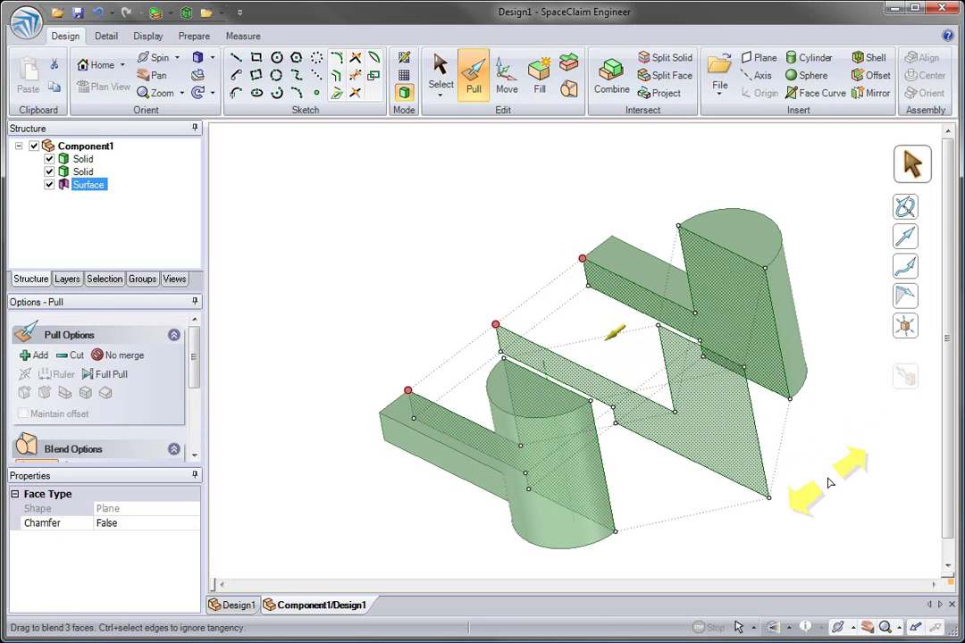
left_click(831, 483)
Step: Round the two vertical edges where the blended outer wall meets the end cylinders, with a radius of about 246 mm
left_click(784, 362)
left_click(597, 447, "ctrl")
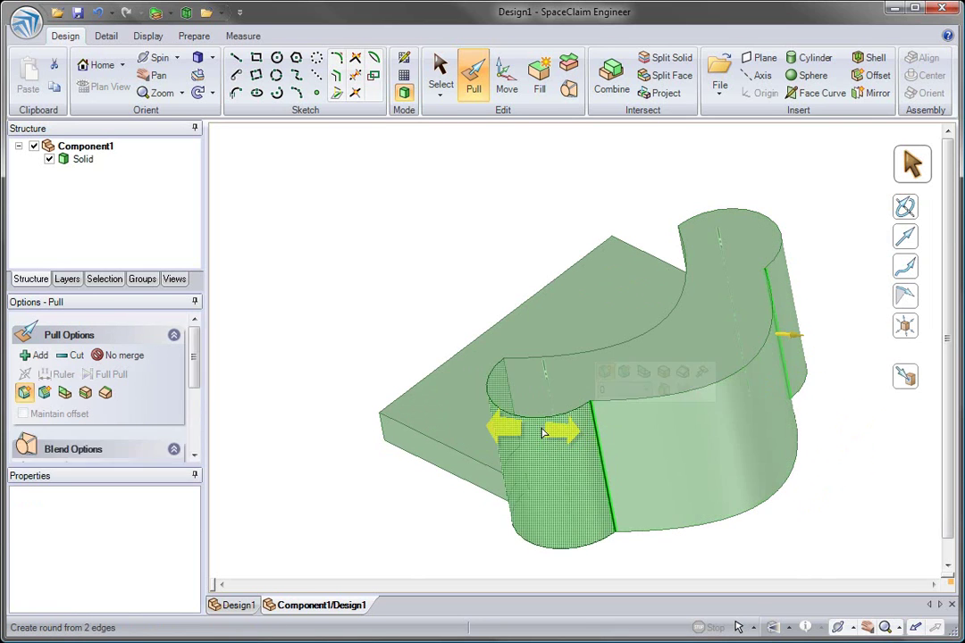
left_click_drag(696, 460, 827, 499)
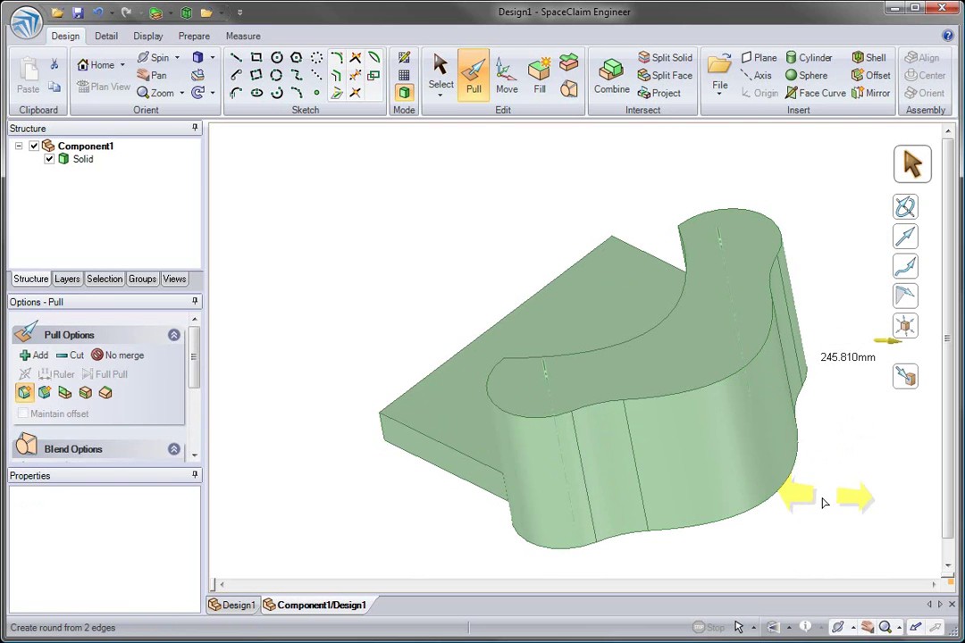
Step: Draft the six side faces of the base's column by 10 degrees about its top face, so the column widens downward
left_click(523, 505)
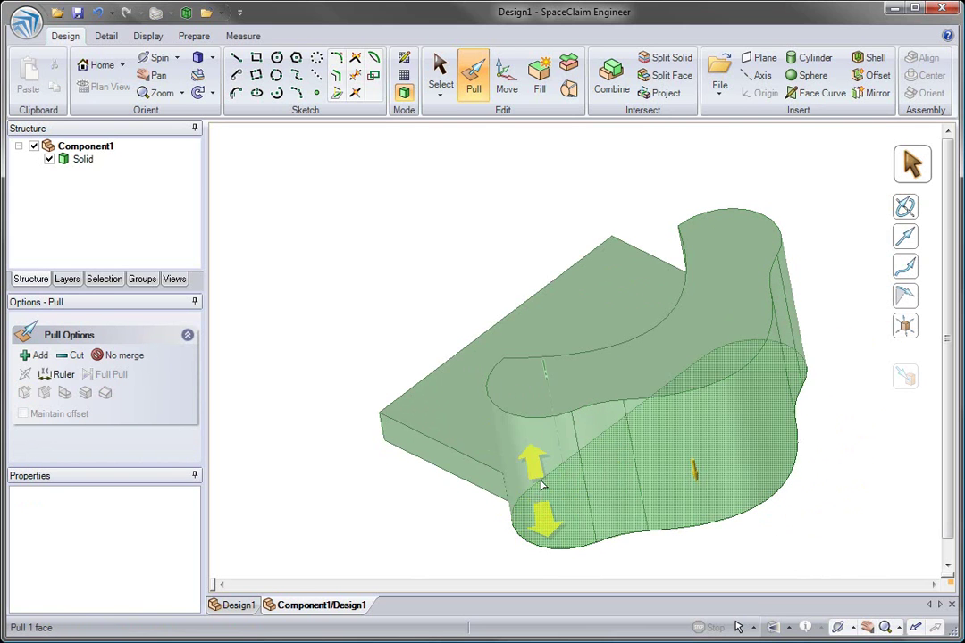
middle_click_drag(539, 485, 560, 455)
left_click(484, 494)
scroll(485, 497, "down", 5)
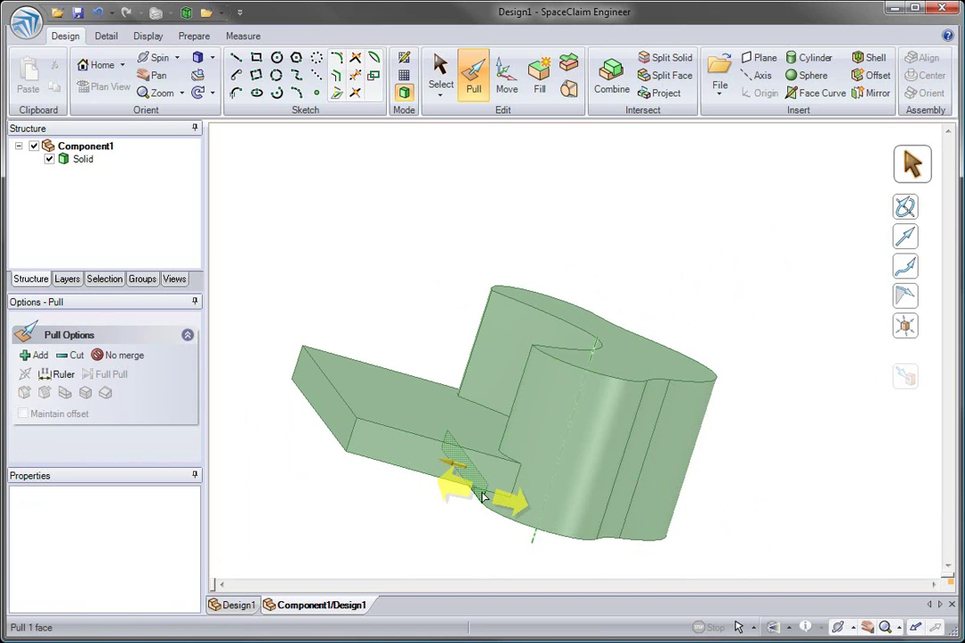
middle_click_drag(483, 497, 485, 510)
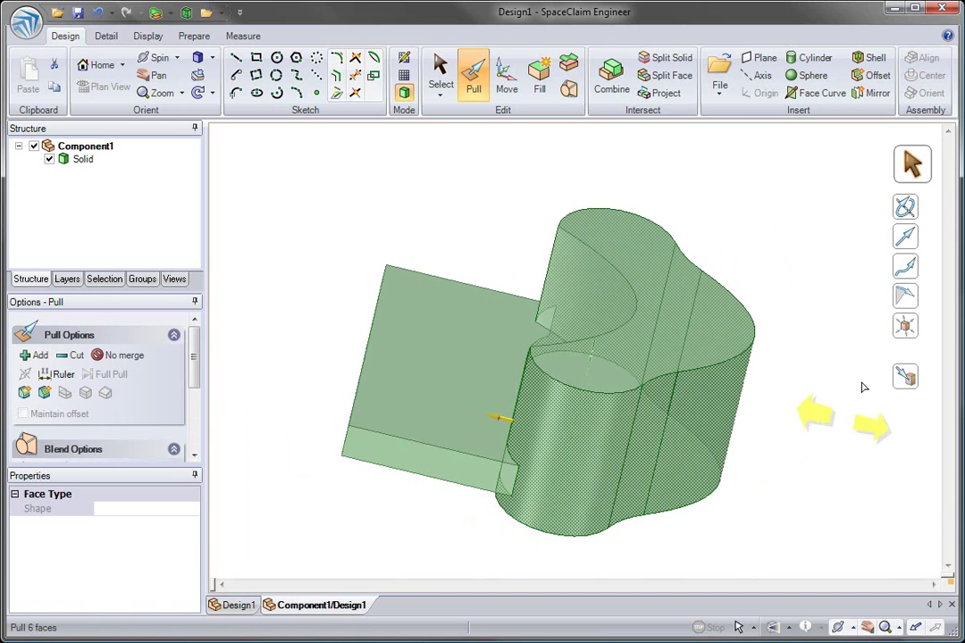
left_click(905, 296)
left_click(675, 299)
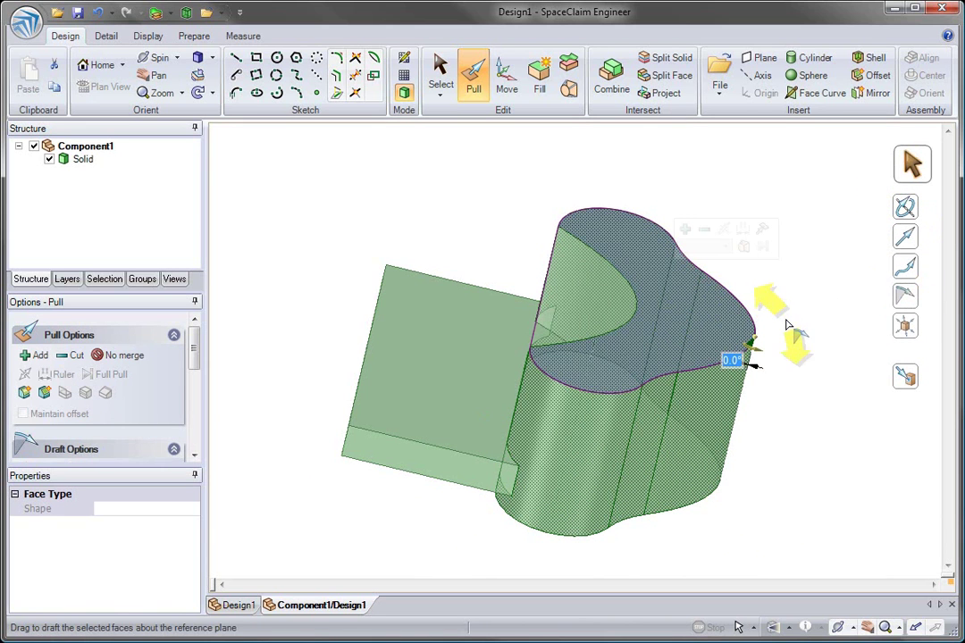
left_click_drag(811, 295, 827, 268)
type("10")
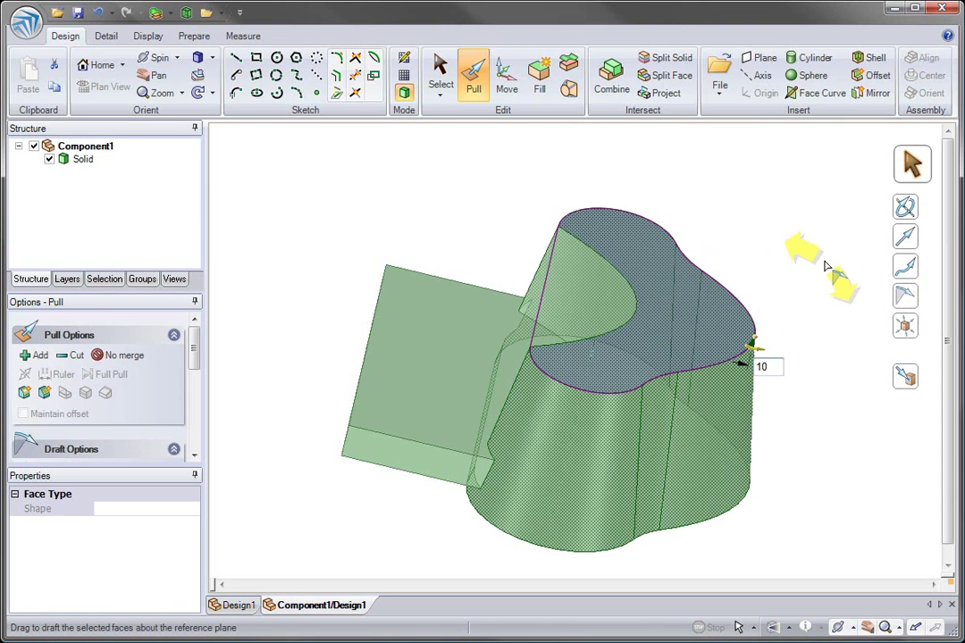
left_click(821, 266)
Step: Pivot the two vertical corner edges at the free end of the base's foot plate inward to taper the plate
left_click(394, 349)
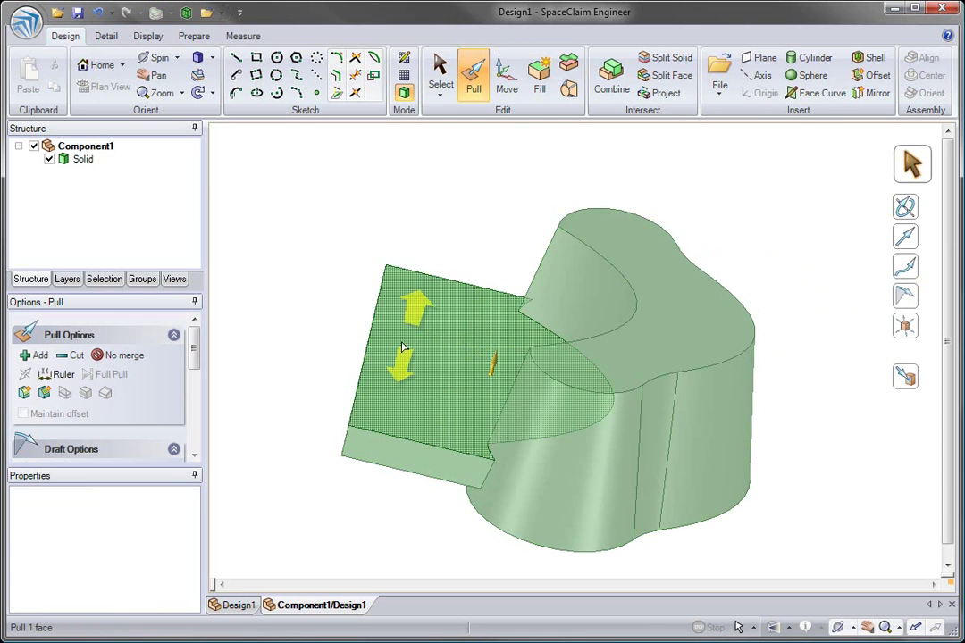
middle_click_drag(394, 350, 380, 361)
left_click(357, 360)
mouse_move(357, 362)
left_mouse_down()
mouse_move(319, 356)
mouse_move(362, 360)
left_mouse_up()
left_click(354, 435)
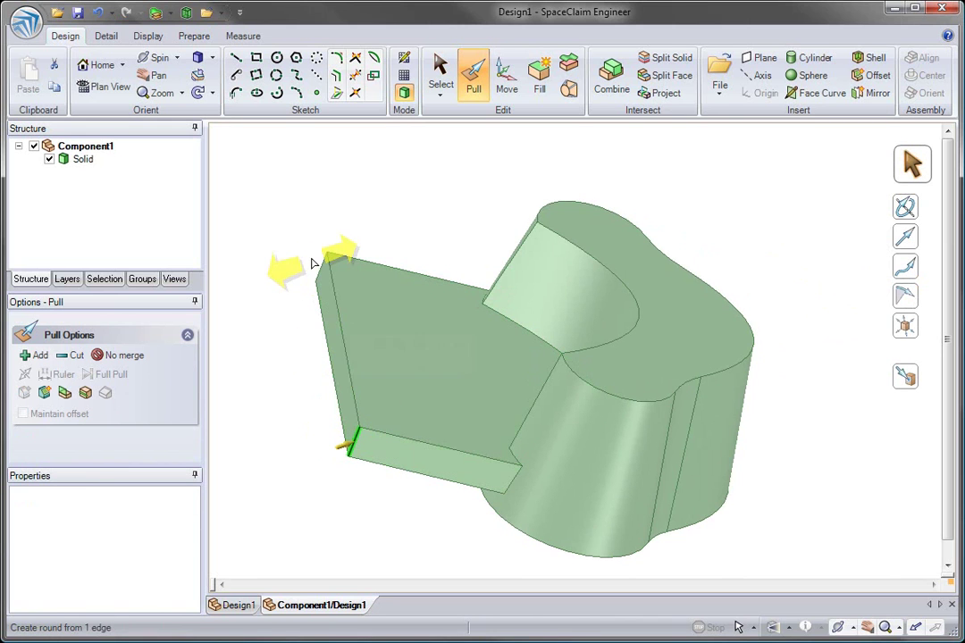
left_click(322, 268, "ctrl")
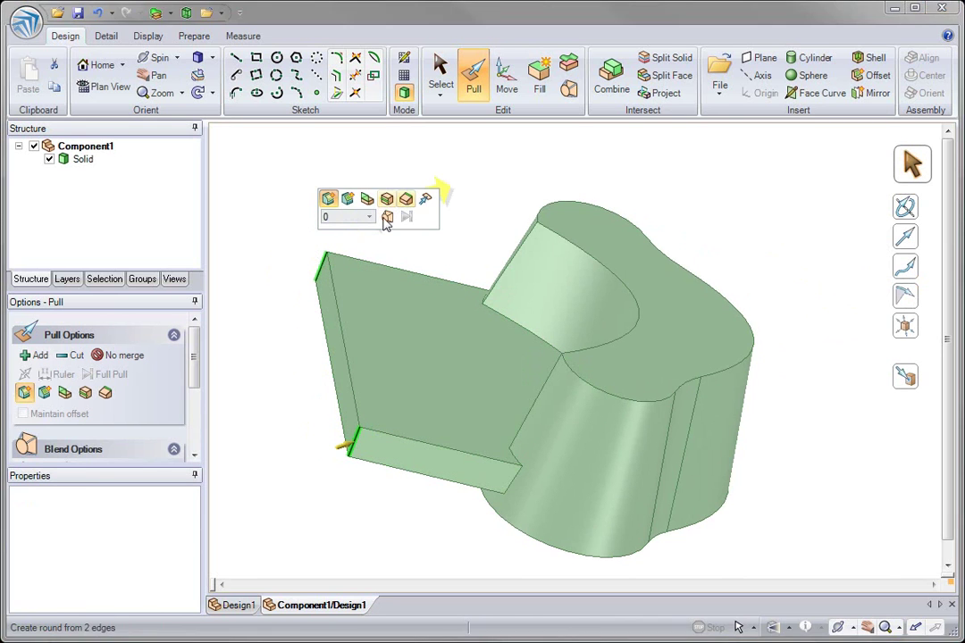
key("Tab")
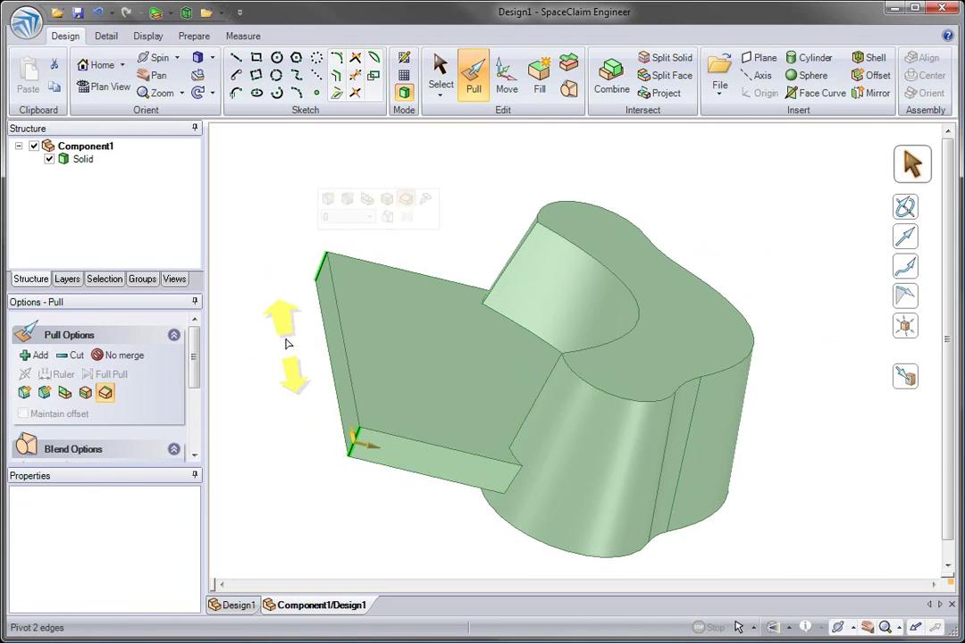
left_click_drag(287, 342, 287, 335)
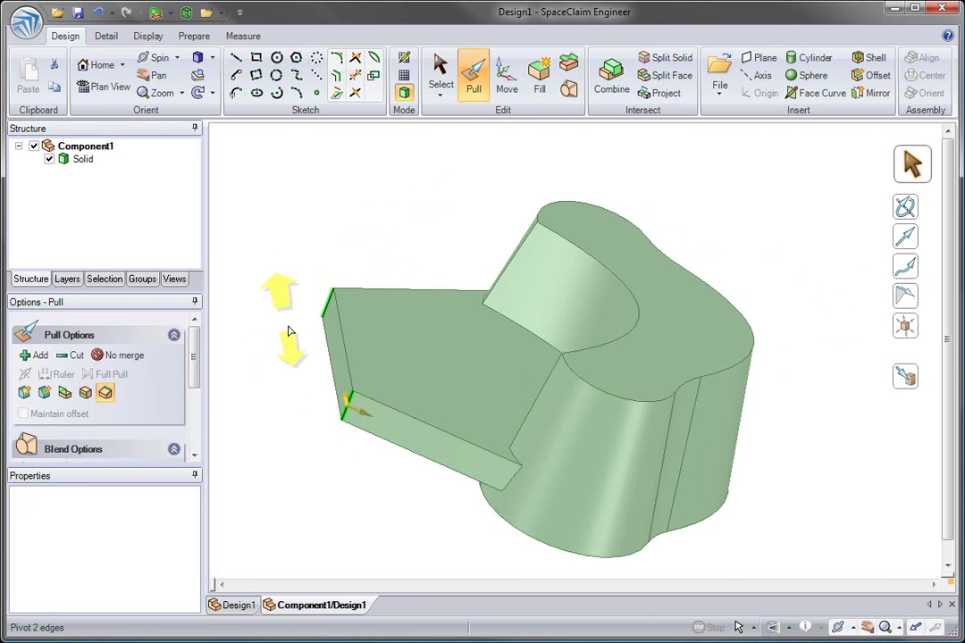
Step: Round the two vertical corner edges at the foot plate's free end into a broad curved outline
key("ctrl")
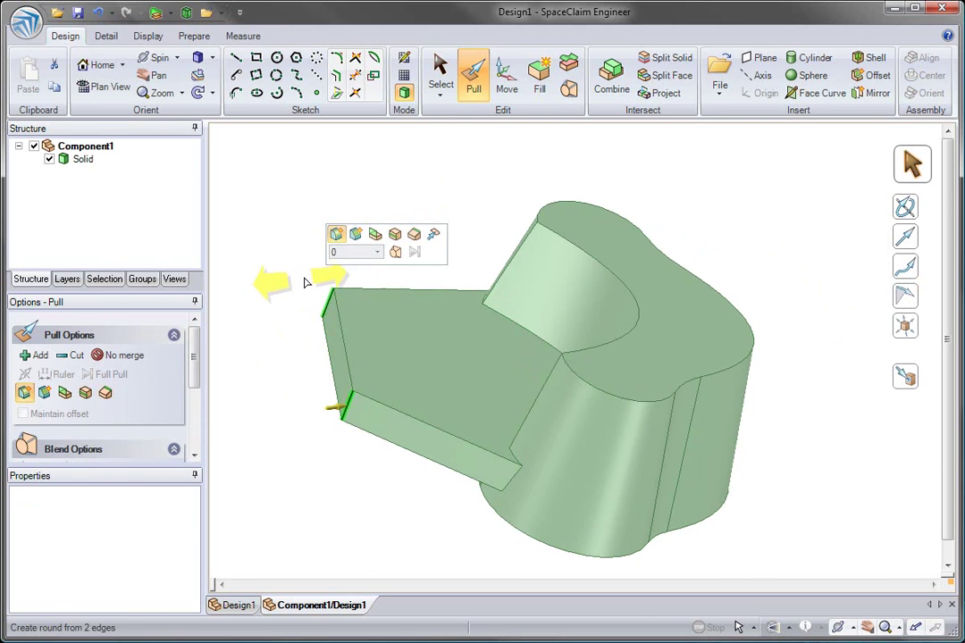
left_click_drag(310, 283, 312, 390)
middle_click_drag(311, 390, 276, 447)
Step: In the Design1 assembly, move _office_chair and the base Component1 together horizontally away from the mast
left_click(237, 607)
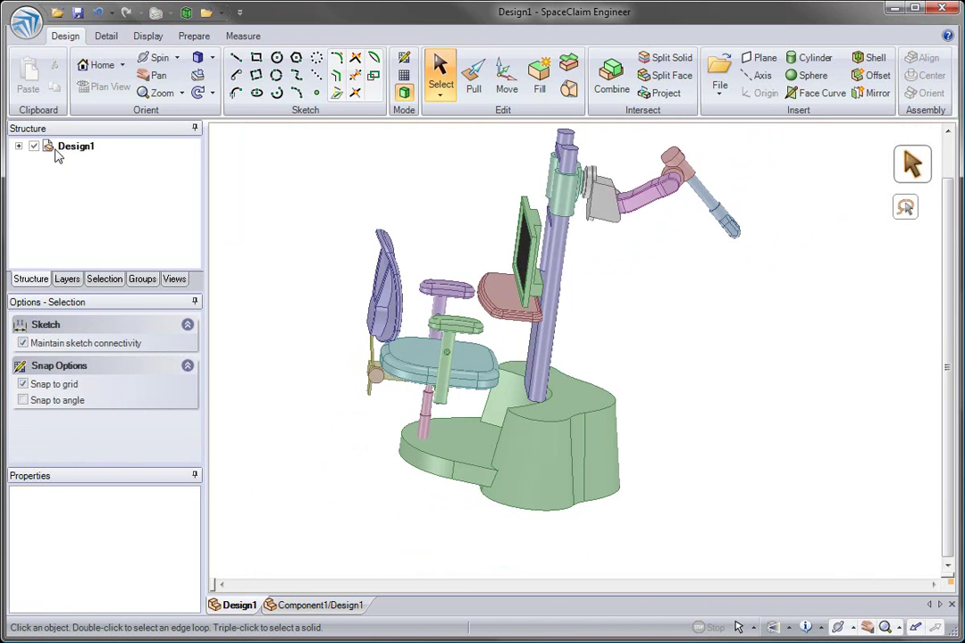
left_click(19, 147)
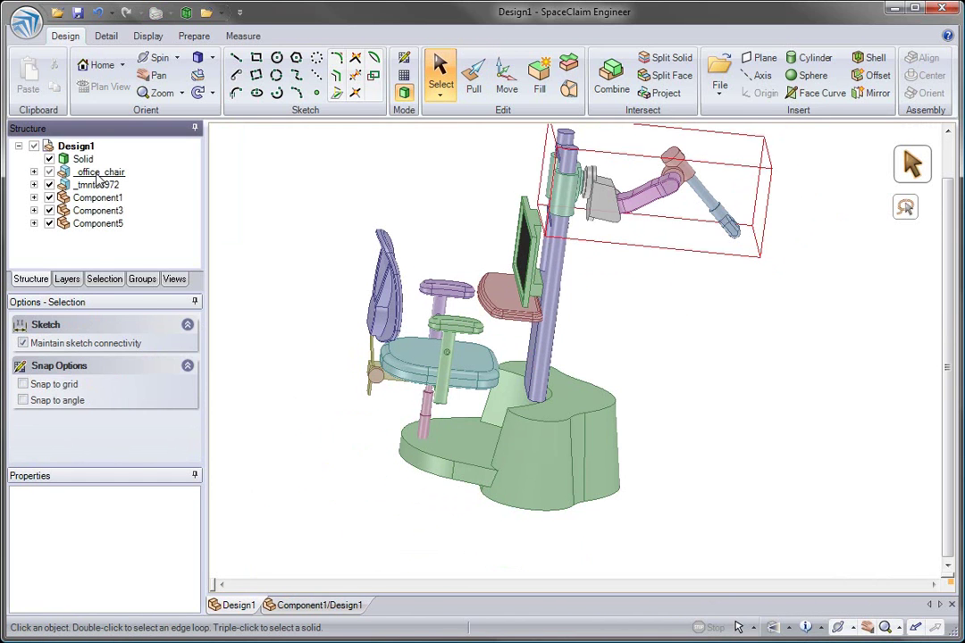
left_click(100, 172)
left_click(97, 198, "ctrl")
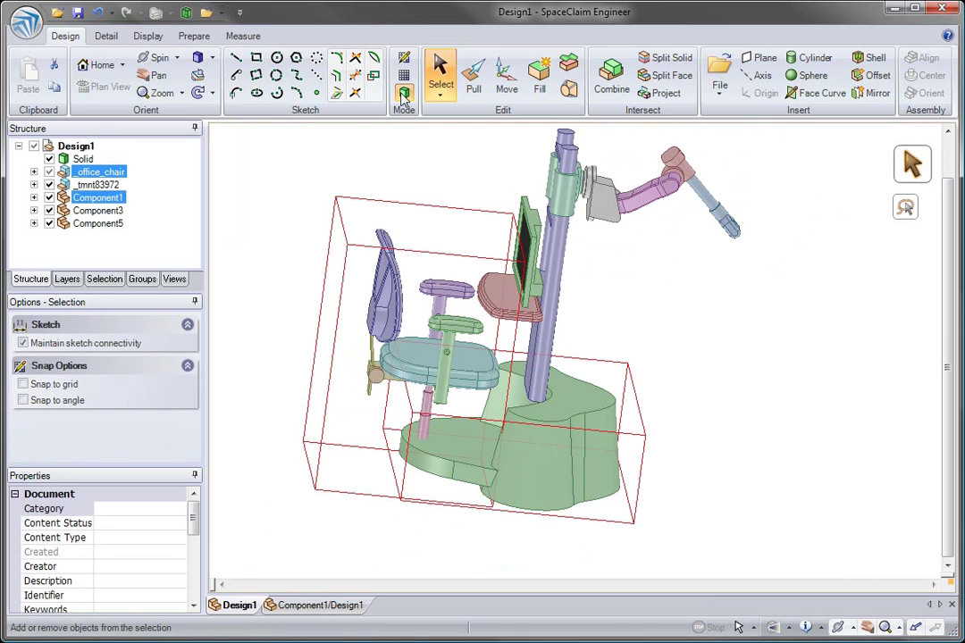
left_click(506, 76)
left_click_drag(450, 354, 411, 354)
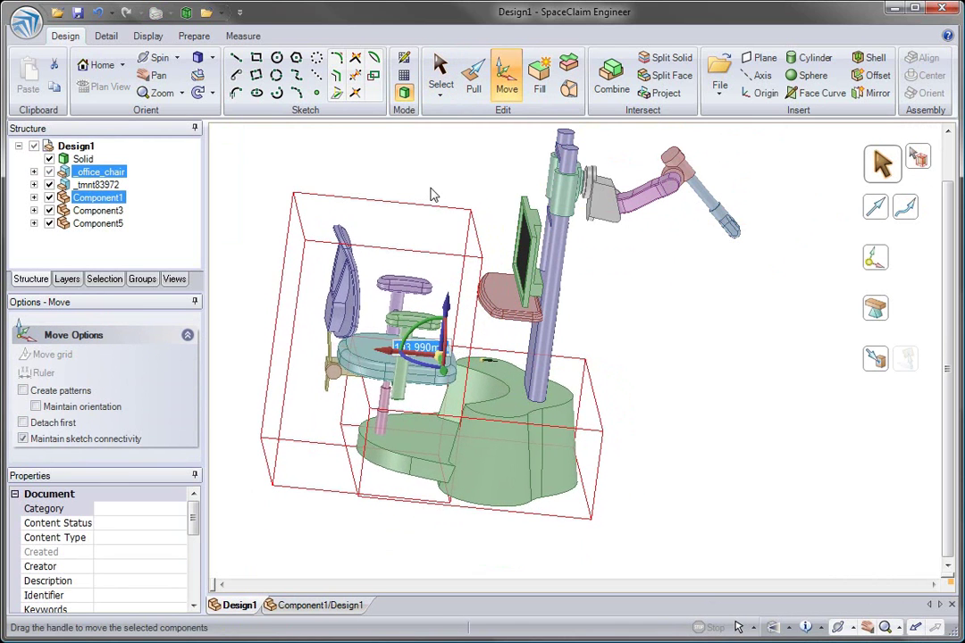
left_click(431, 188)
middle_click_drag(432, 191, 501, 222, "shift")
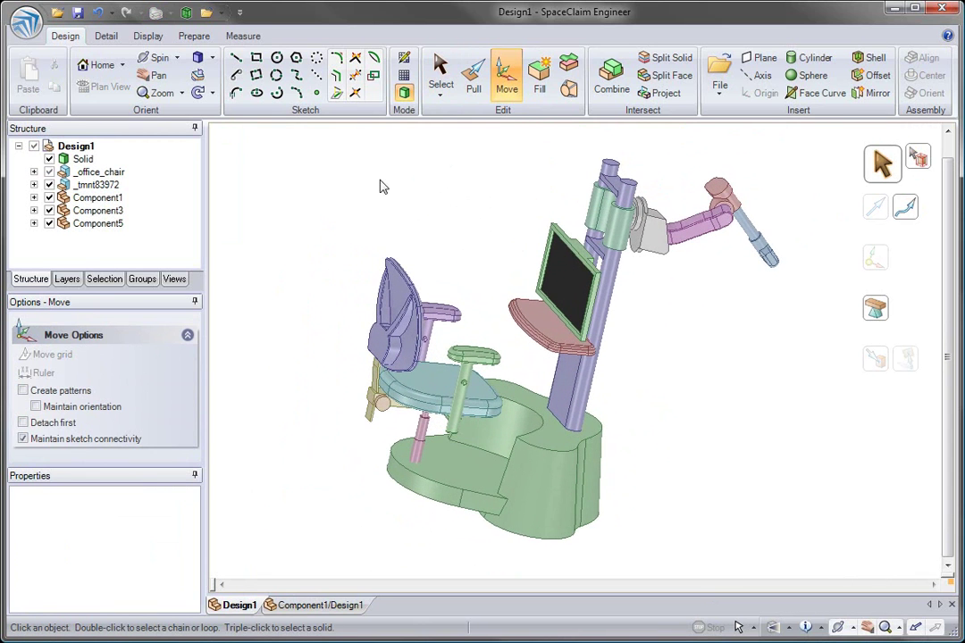
Step: Open the SpaceClaim file Final_dimensioned_cart.8.scdoc from the Final Files folder
left_click(58, 14)
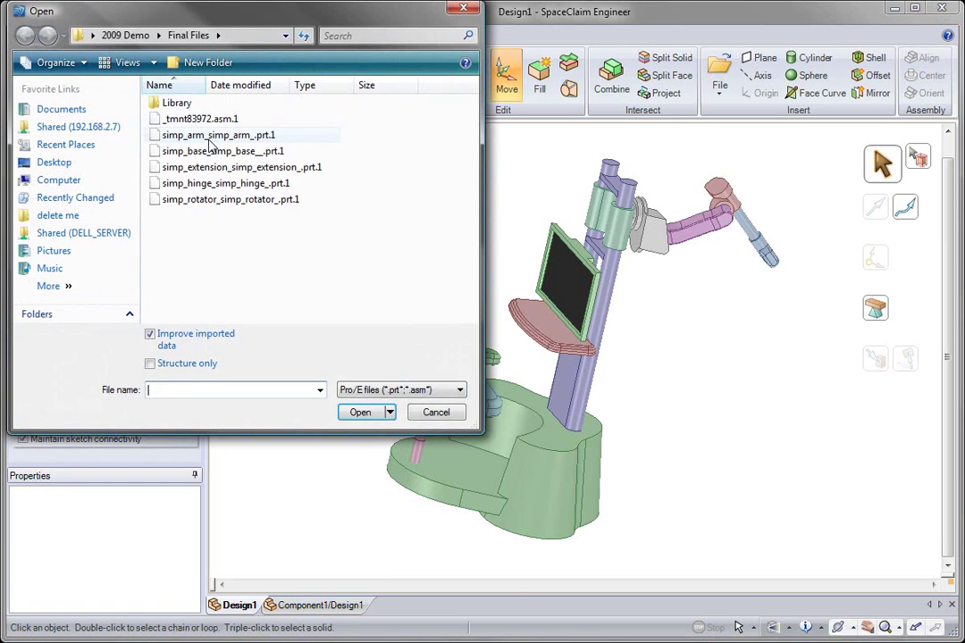
left_click(384, 398)
left_click(380, 401)
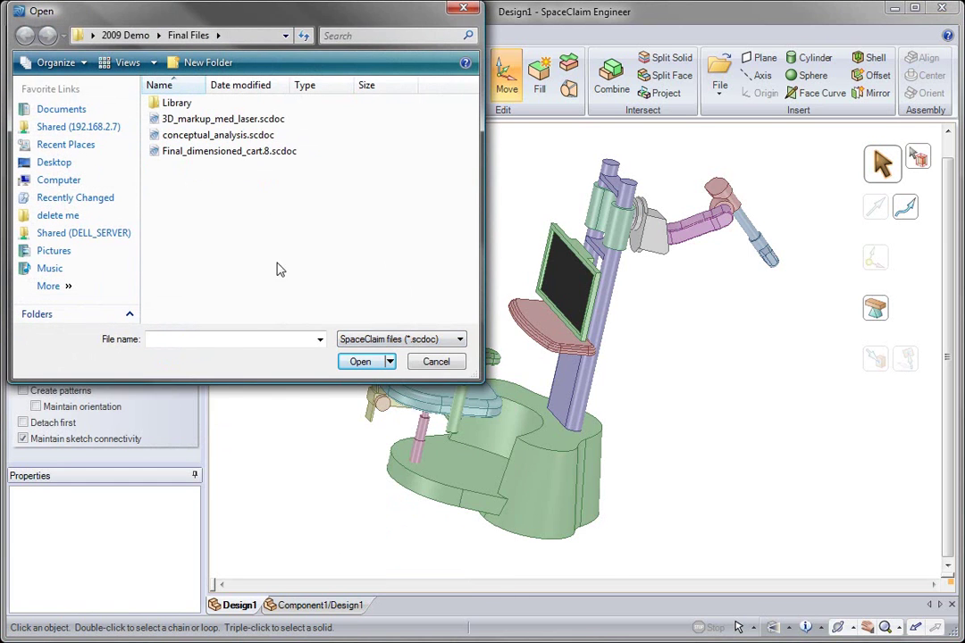
double_click(251, 153)
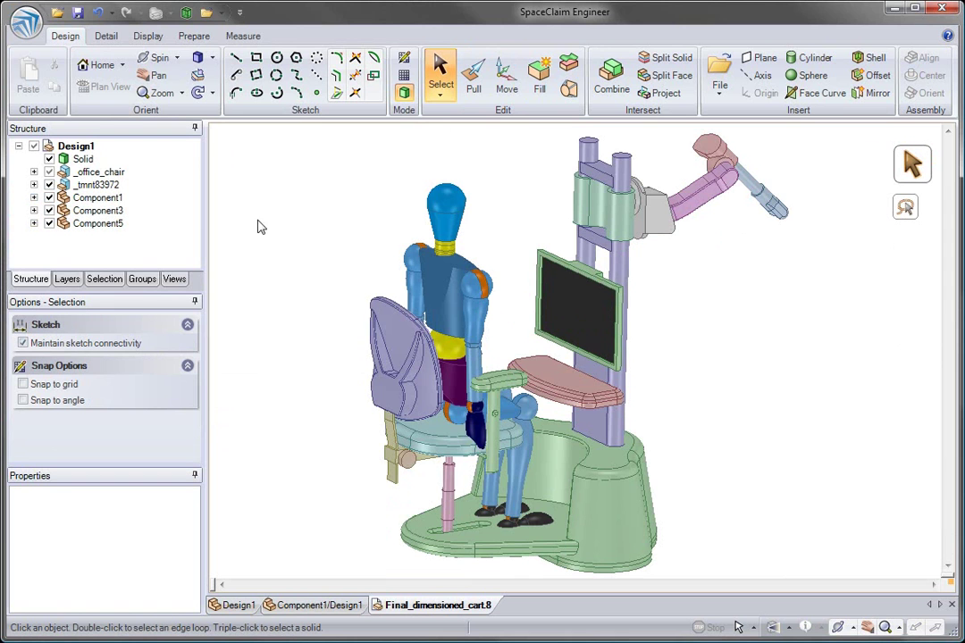
middle_click_drag(261, 226, 246, 217)
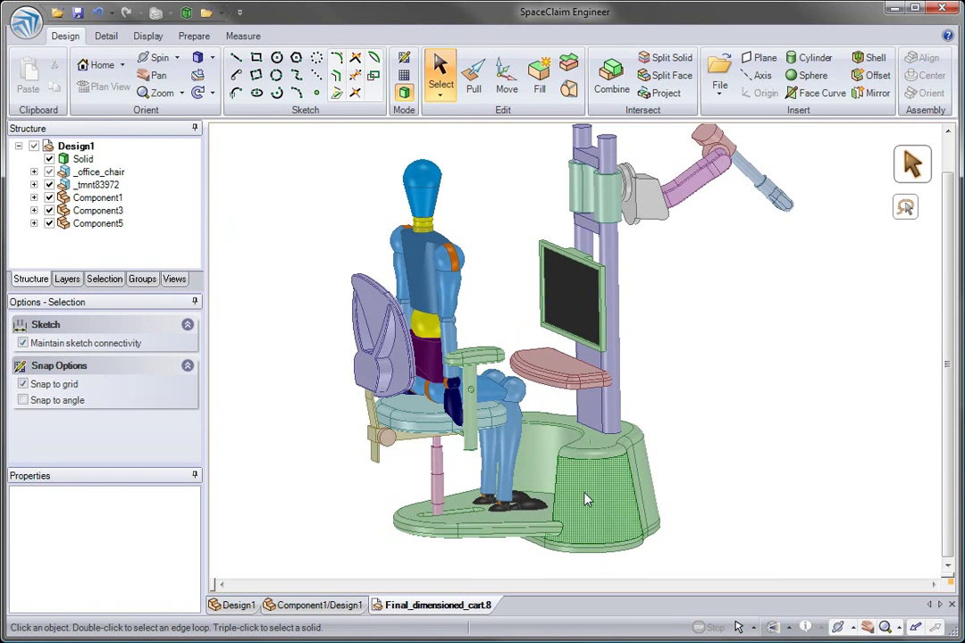
Step: Assign the local material Quadrant EPP HDPE - High Density Polyethylene to the cart's base solid
left_click(587, 499)
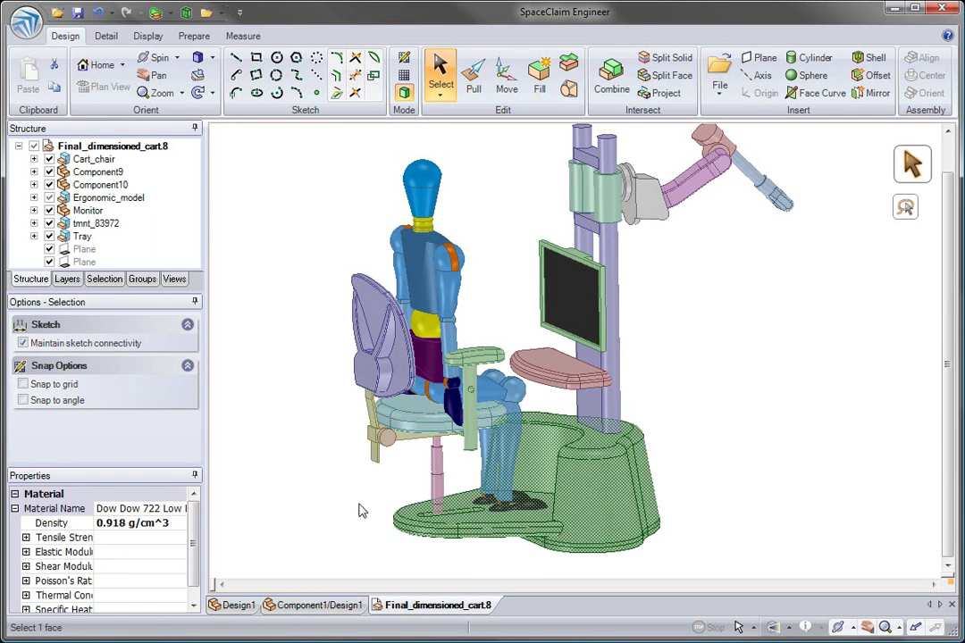
left_click(182, 510)
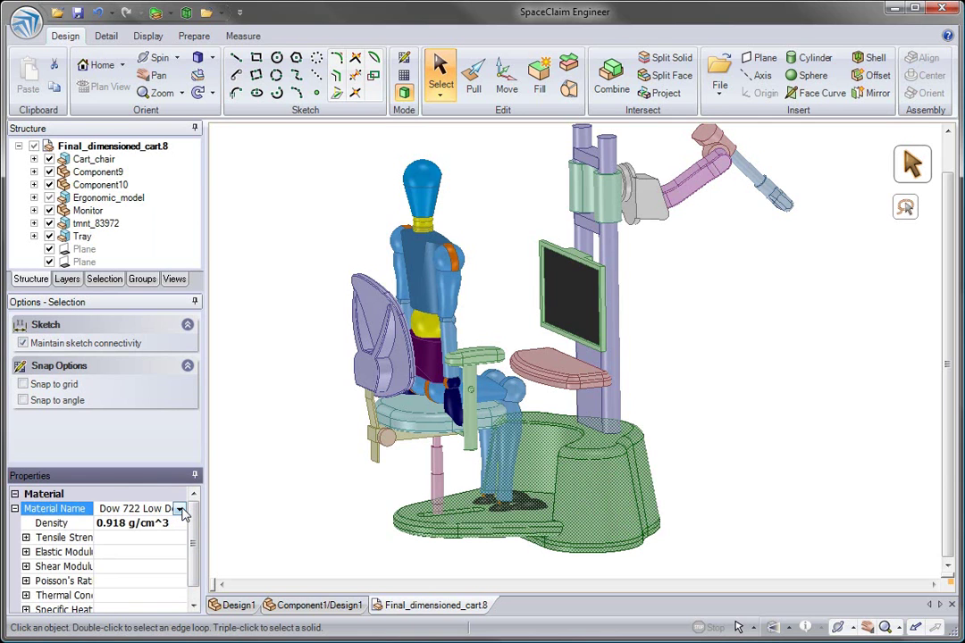
left_click(180, 510)
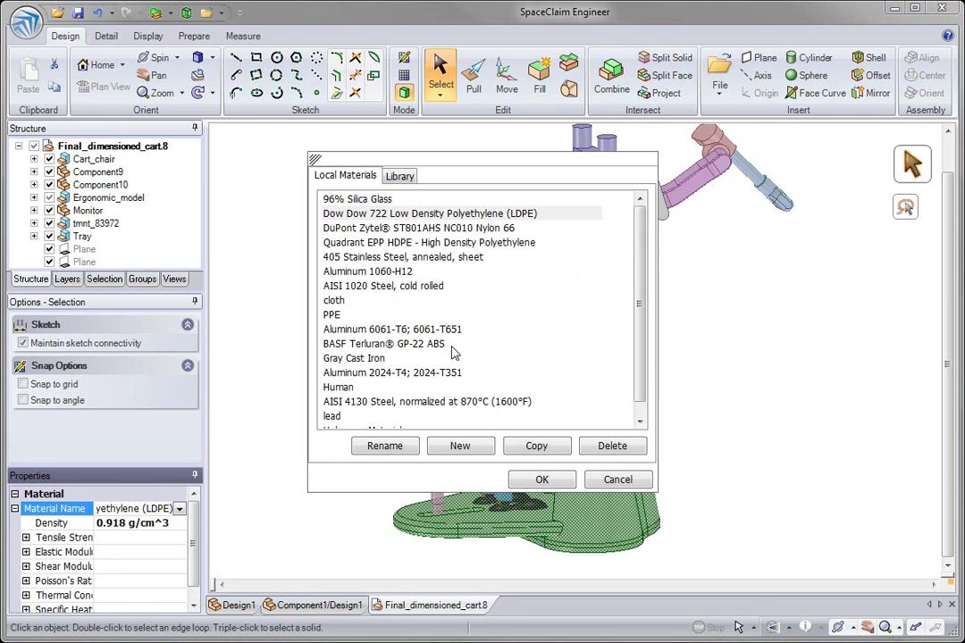
double_click(479, 243)
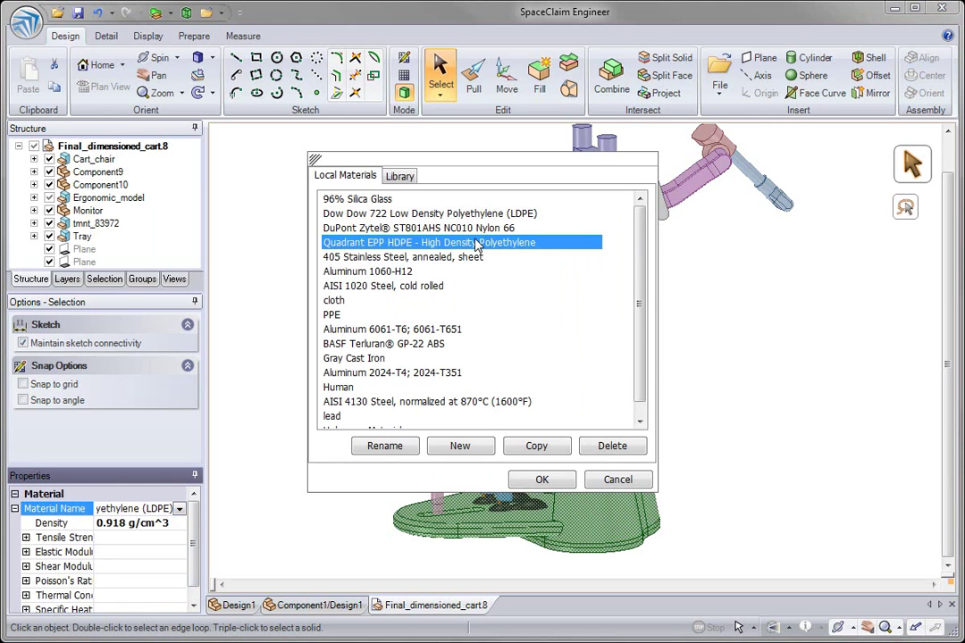
left_click(347, 226)
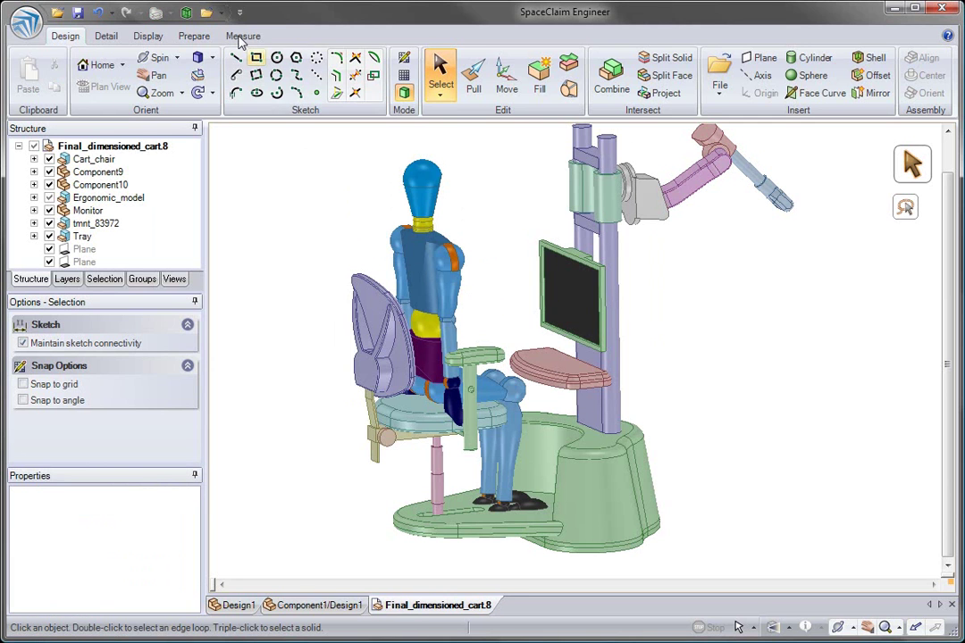
Step: Check the mass properties of the entire cart assembly, including the chair and the ergonomic model
left_click(242, 37)
left_click_drag(813, 554, 249, 134)
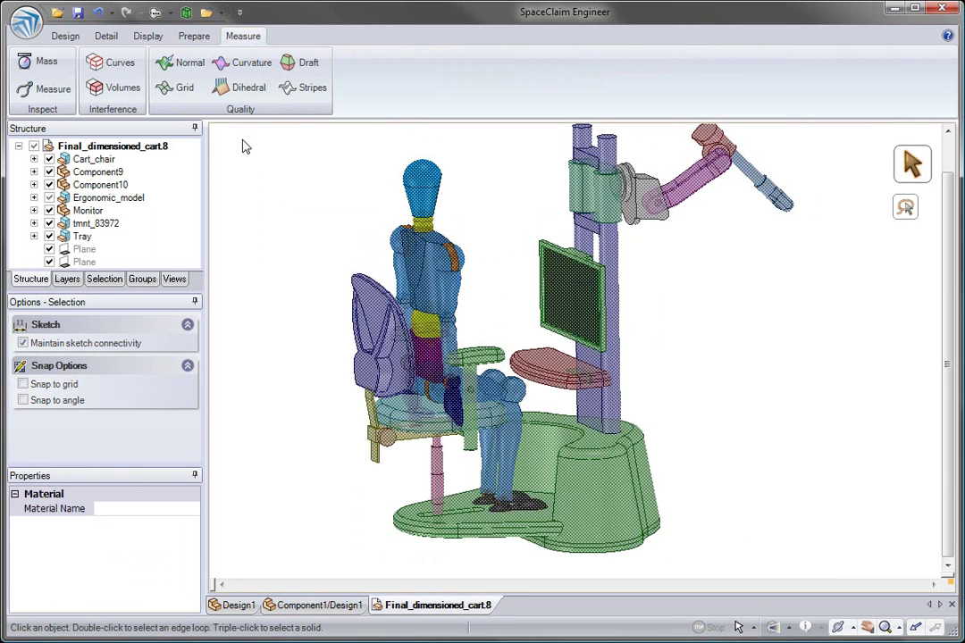
left_click(59, 64)
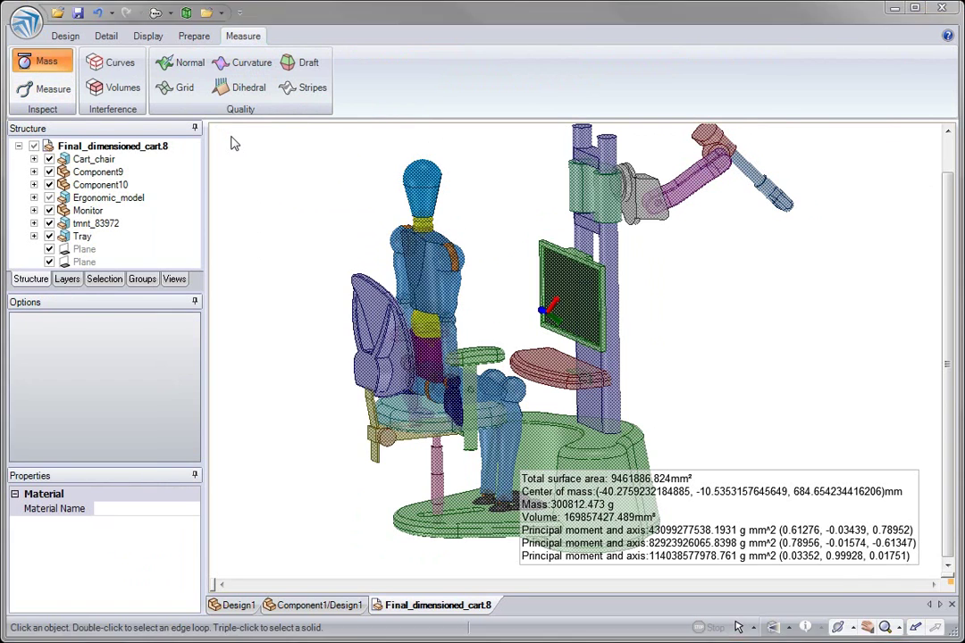
middle_click_drag(284, 177, 313, 221)
key("Escape")
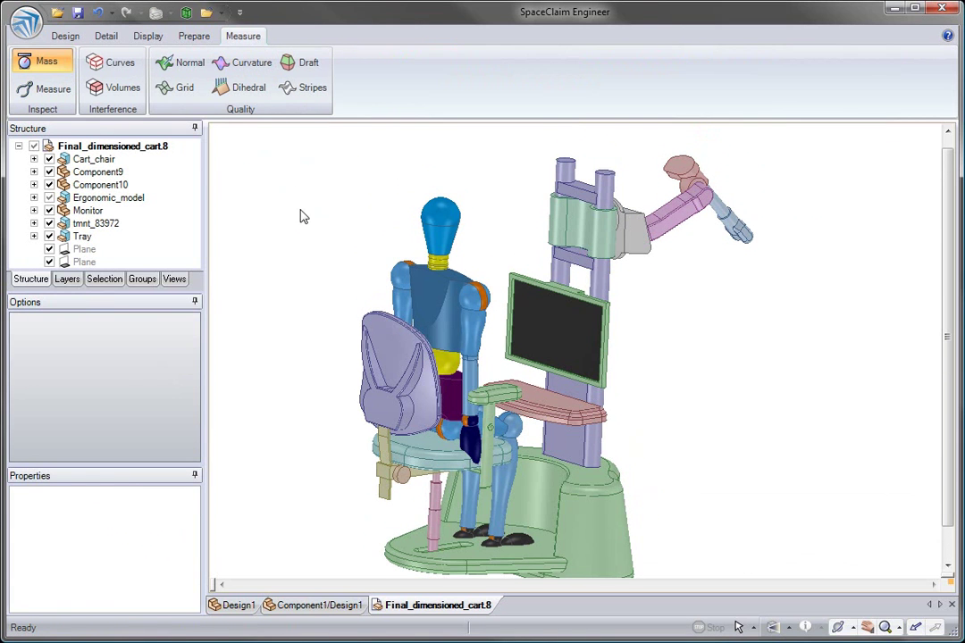
Step: Turn on the visibility of the construction layer
left_click(70, 278)
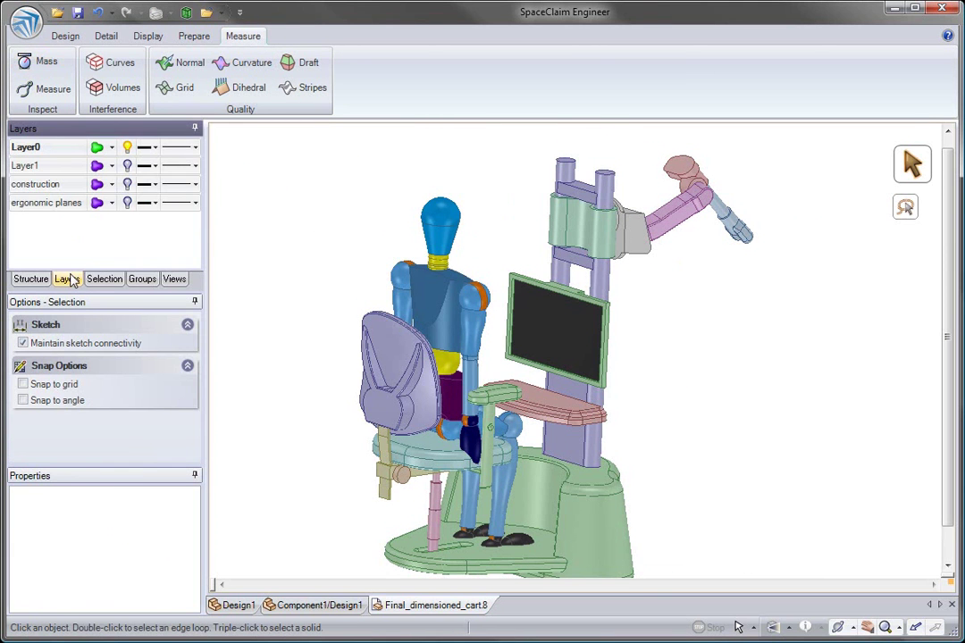
left_click(127, 185)
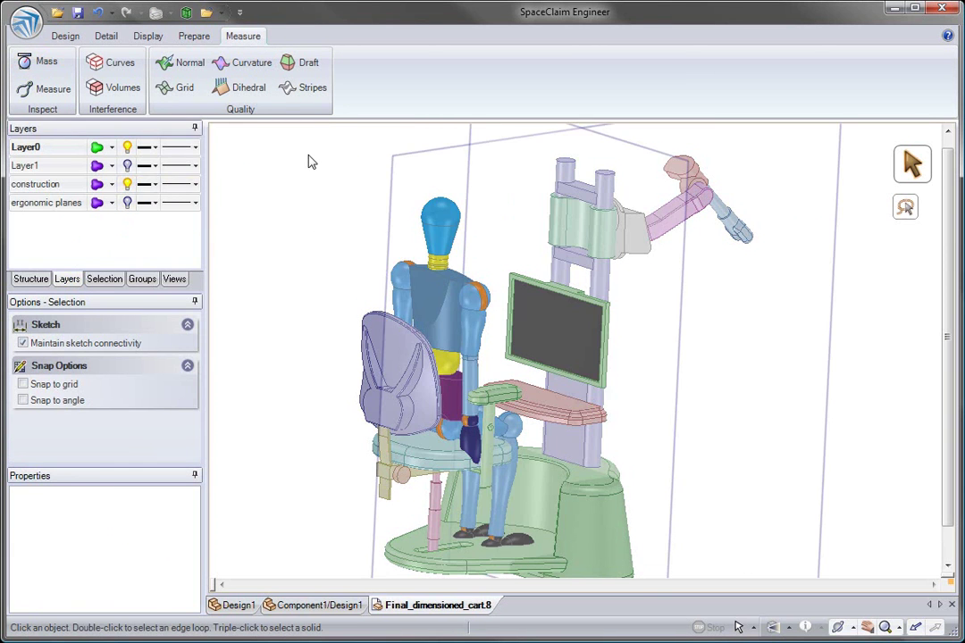
Step: Dimension the heights of the arm mount and the monitor's top edge above the underside of the cart base
left_click(106, 36)
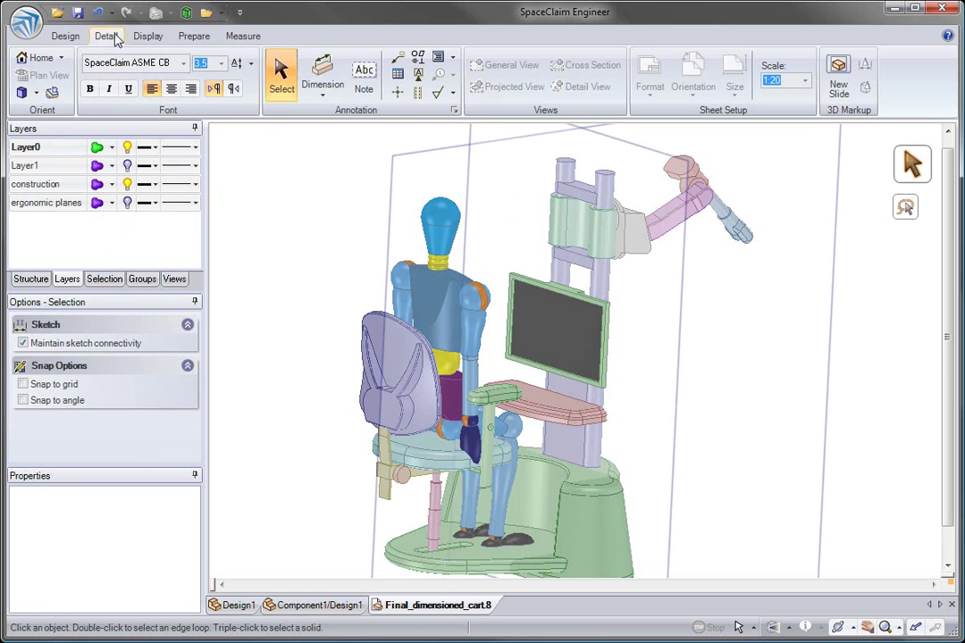
left_click(323, 78)
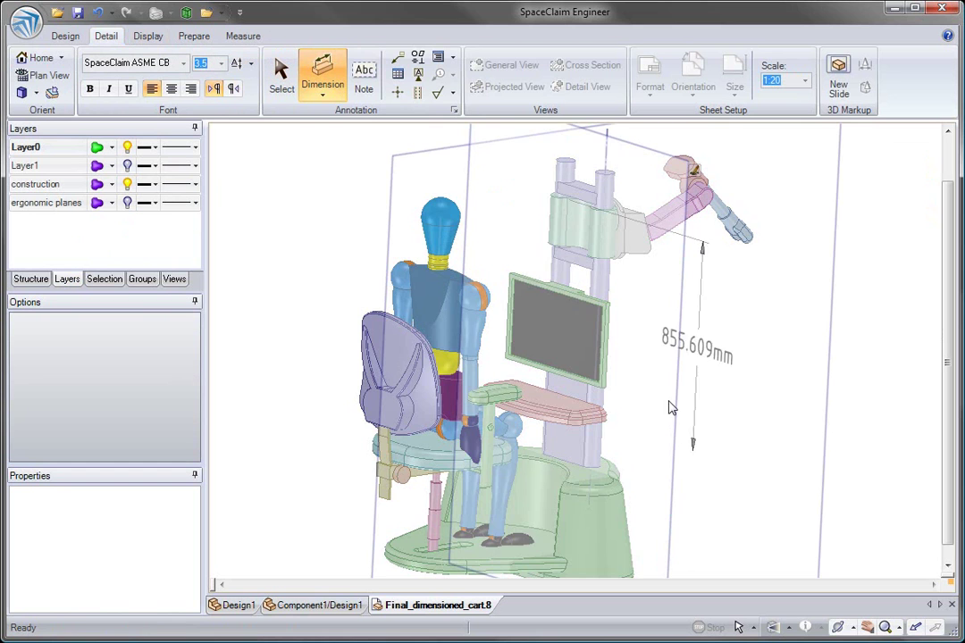
middle_click_drag(690, 444, 670, 402, "ctrl")
scroll(672, 402, "down", 1)
left_click(601, 536)
left_click(757, 365)
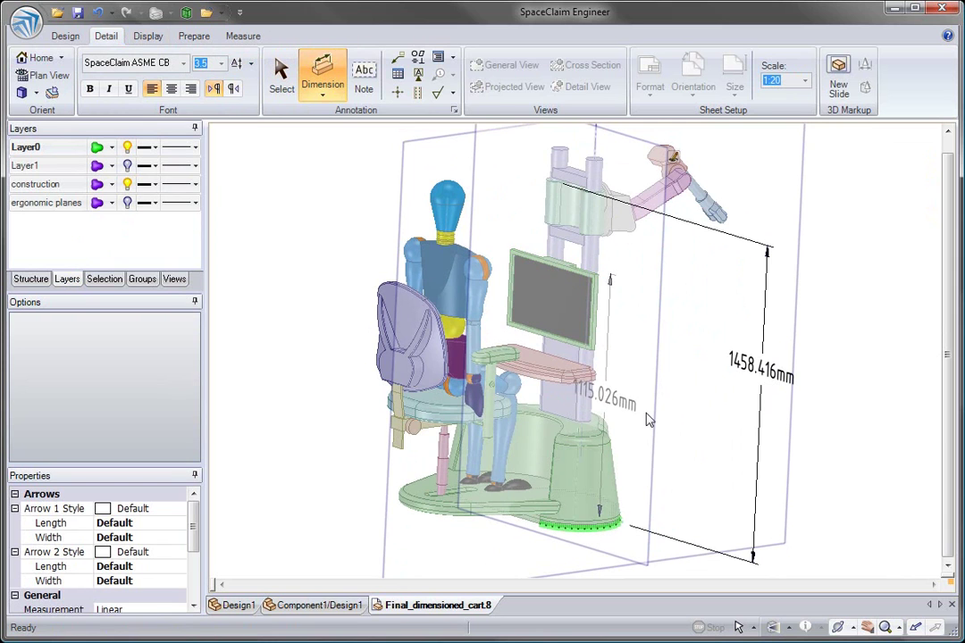
left_click(712, 378)
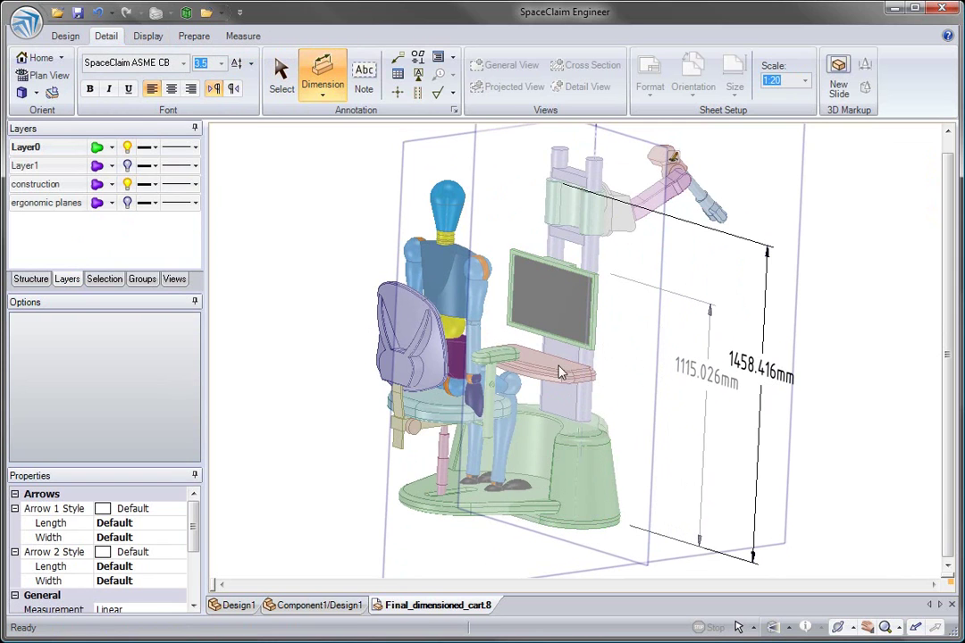
Step: Dimension the tray's height above the base's underside and its gap to the monitor, and hide the construction layer
left_click(595, 534)
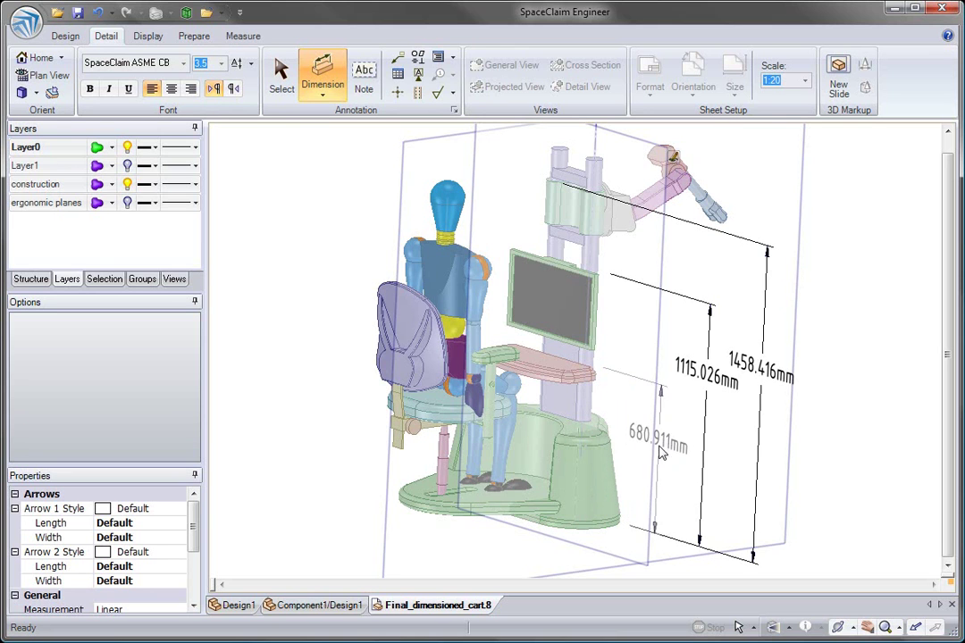
left_click(665, 476)
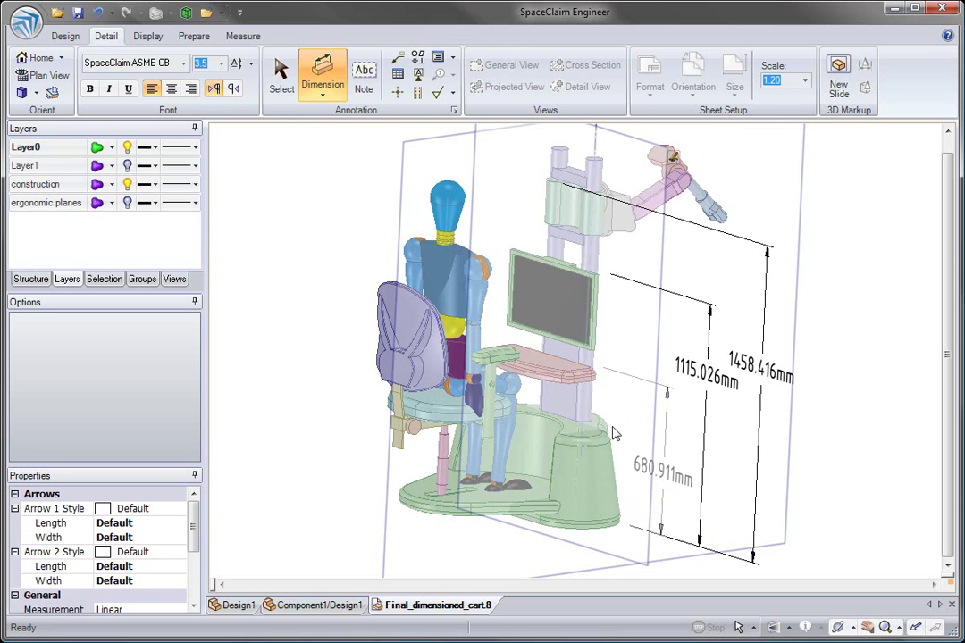
left_click(566, 355)
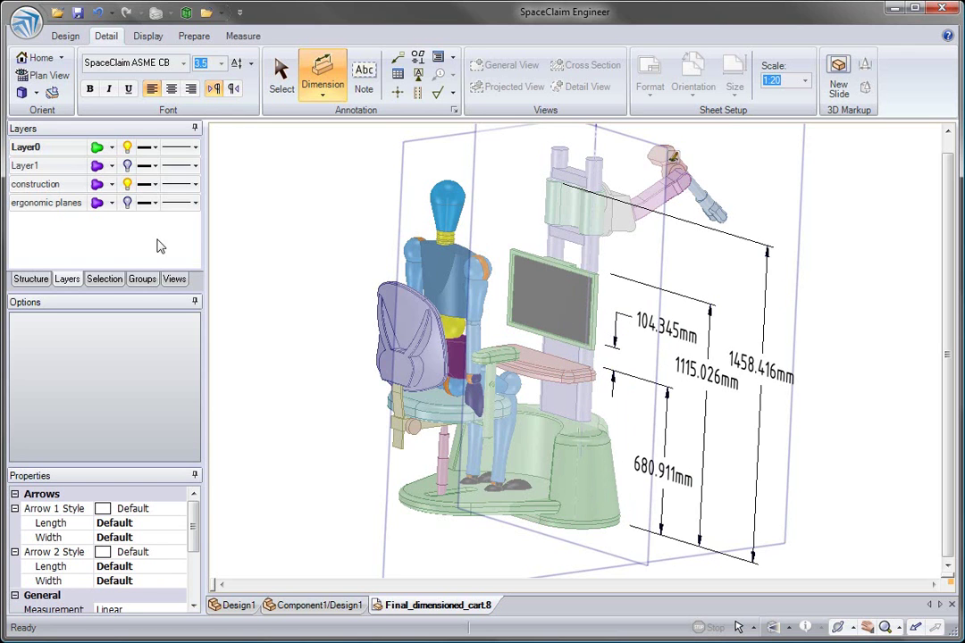
left_click(127, 184)
Step: Move the monitor and tray up together along the stand, setting the monitor's height dimension to 1450 mm
left_click(31, 280)
left_click(63, 35)
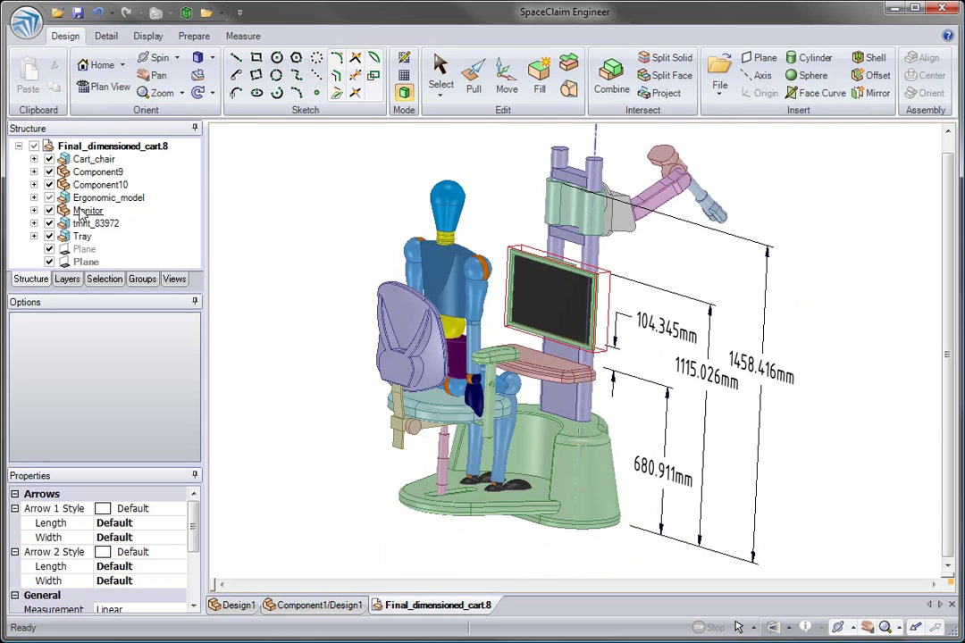
left_click(506, 79)
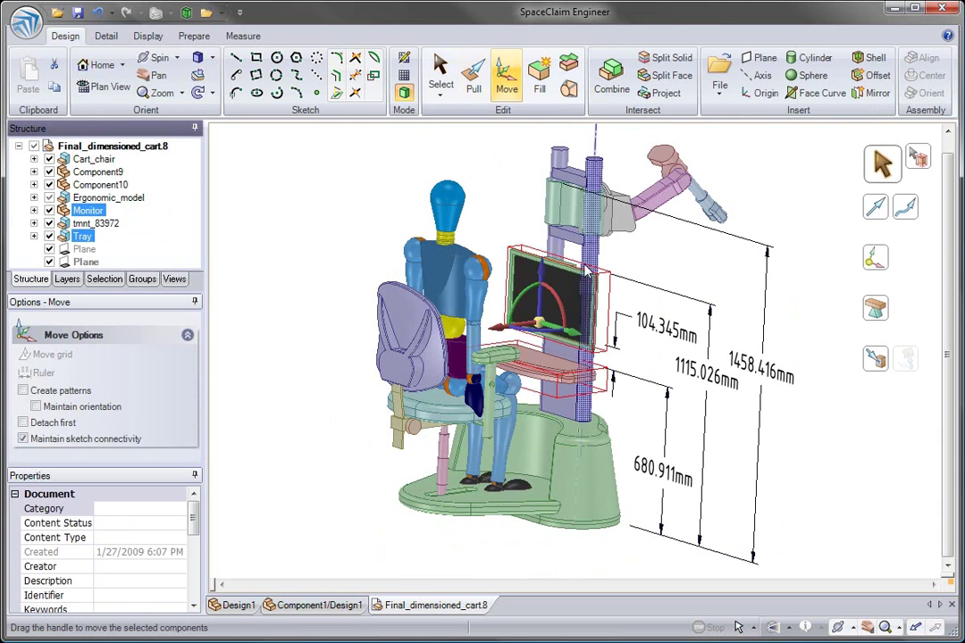
left_click_drag(542, 265, 545, 218)
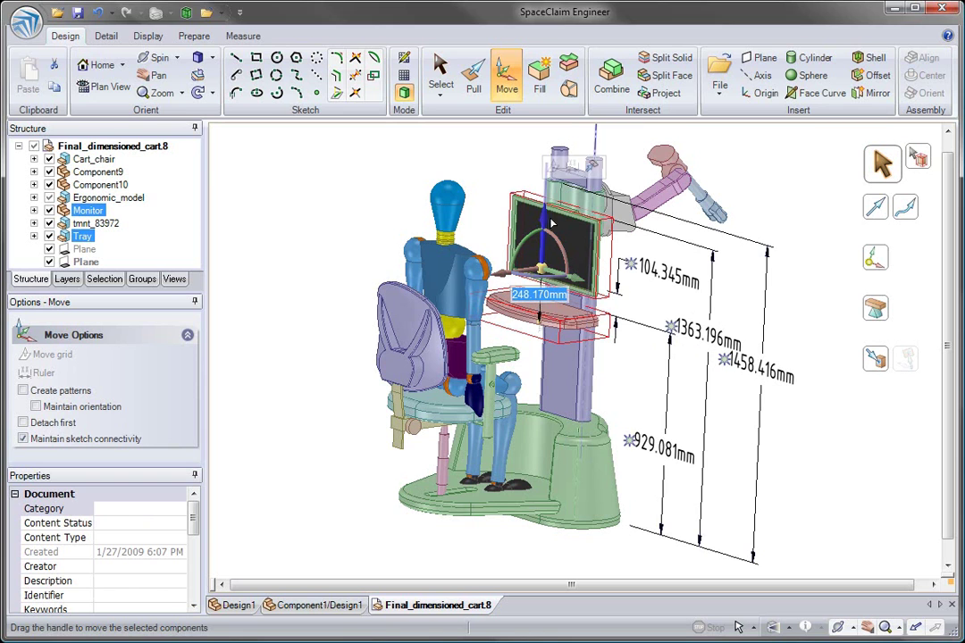
left_click(671, 331)
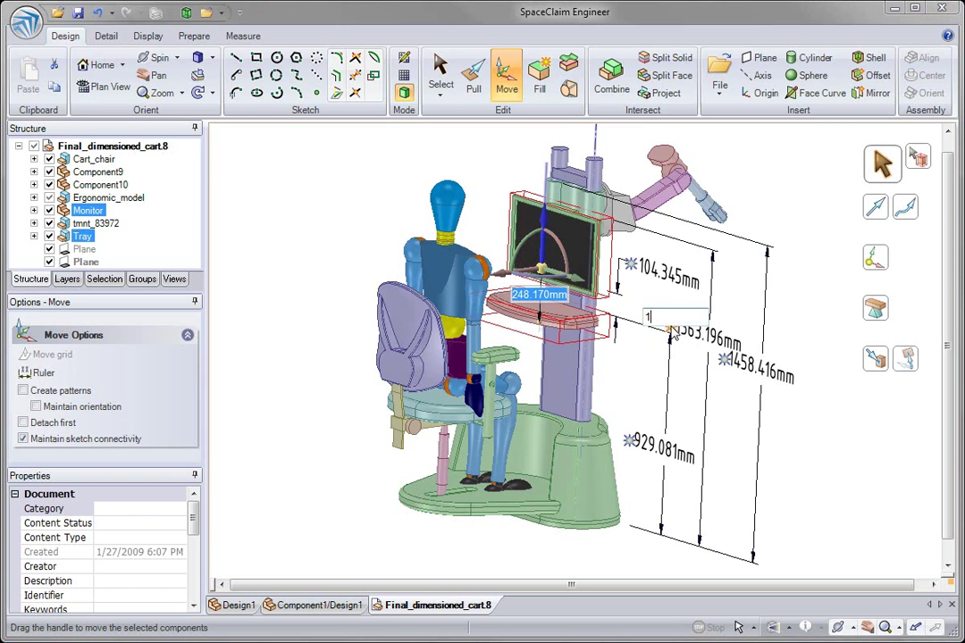
type("1450")
key("Return")
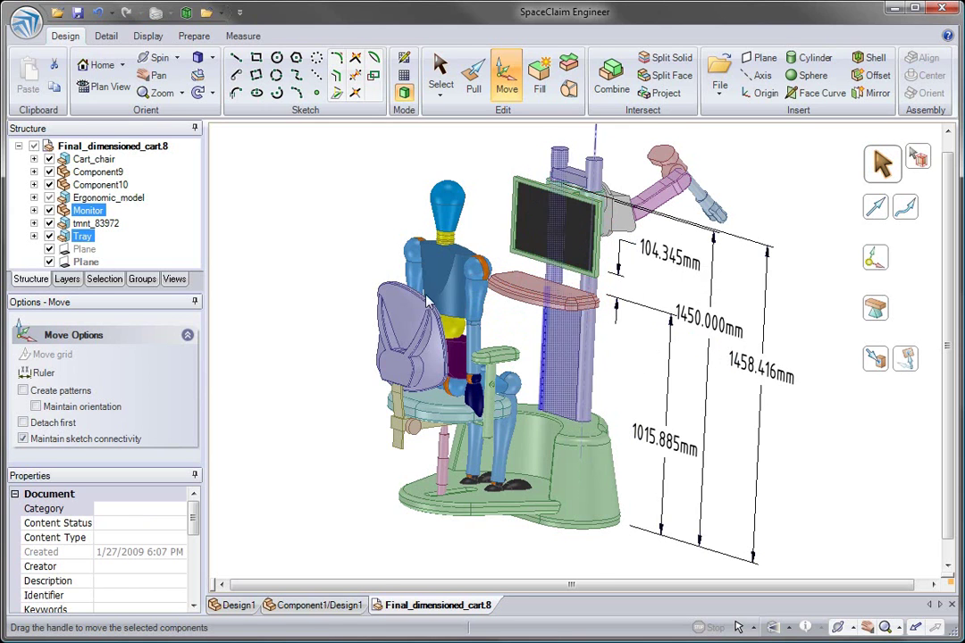
Step: Move only the tray down along the stand, setting the gap between monitor and tray to 250 mm
left_click(89, 237)
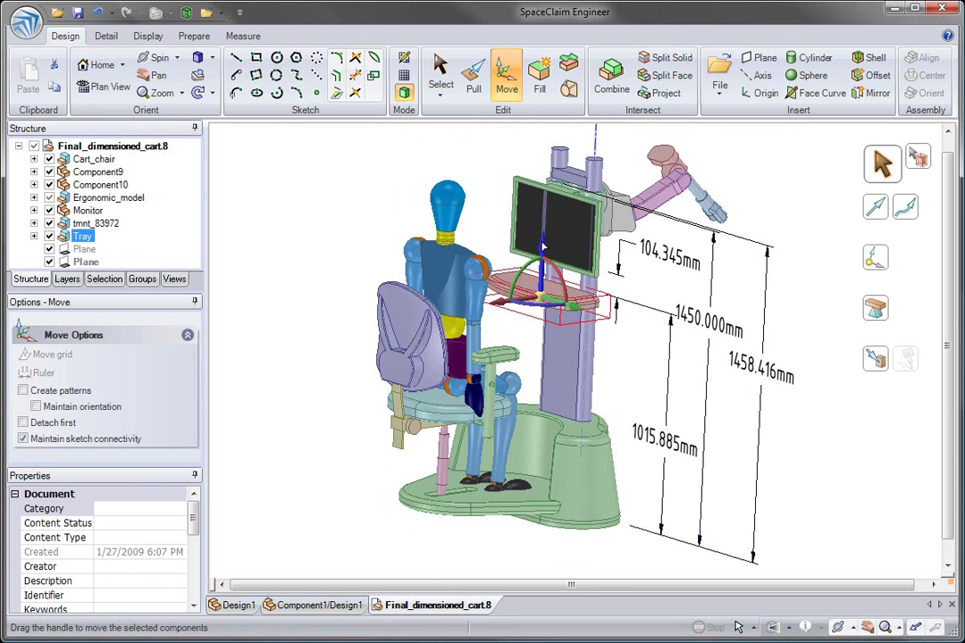
left_click_drag(539, 244, 541, 295)
key("Tab")
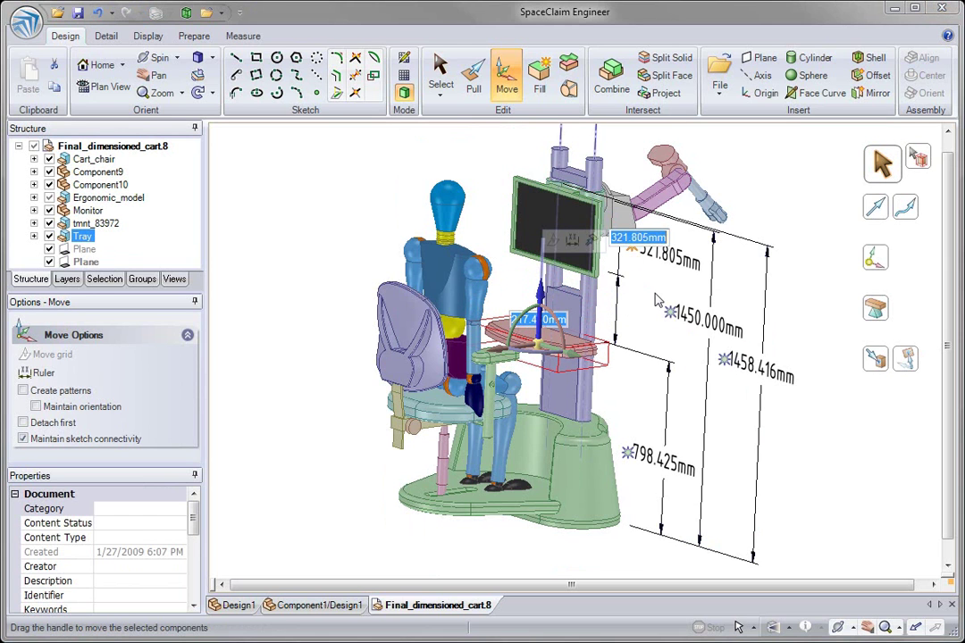
type("250")
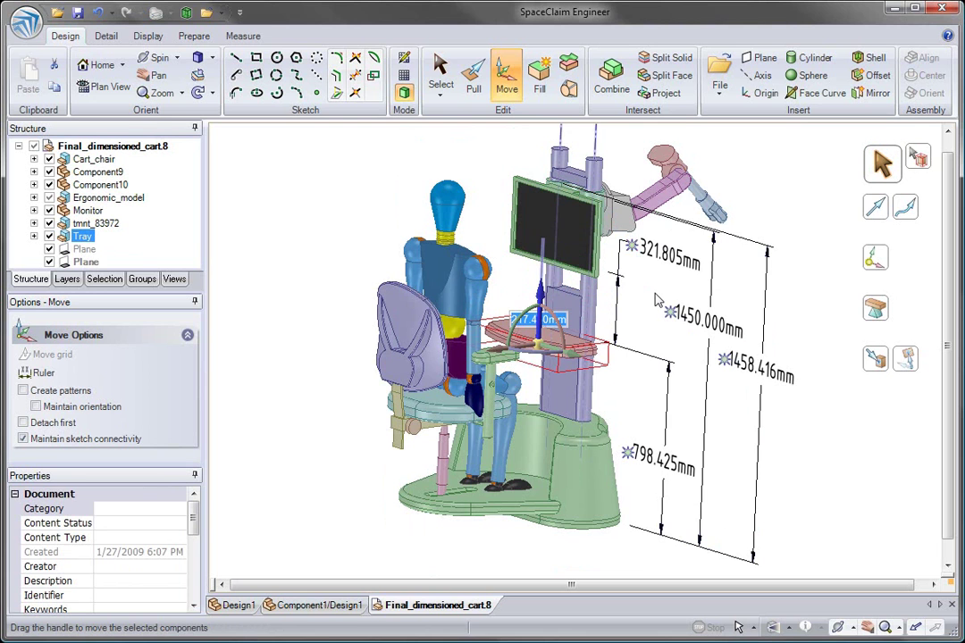
key("Return")
middle_click_drag(646, 294, 644, 297)
key("s")
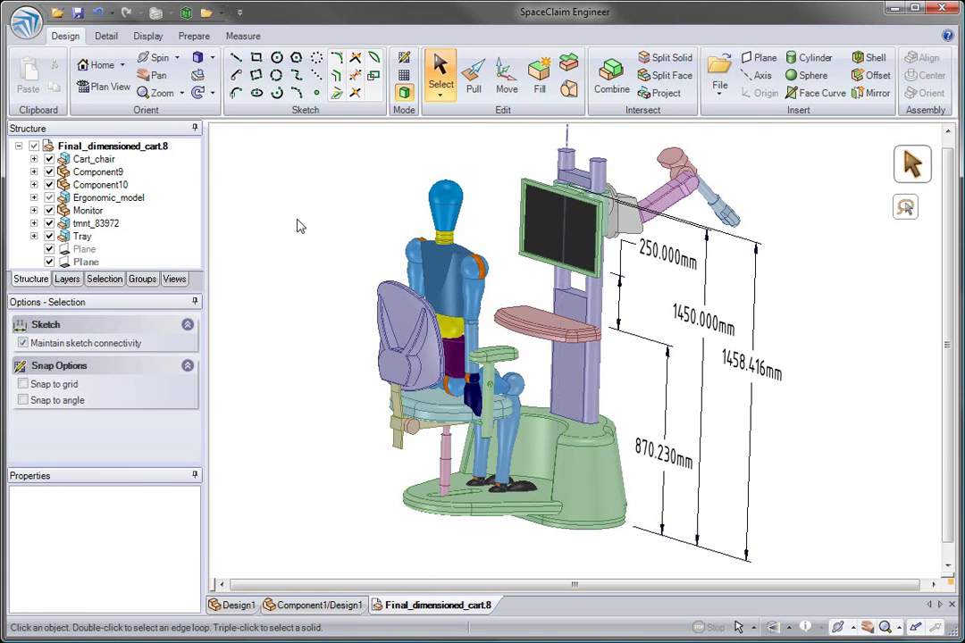
Step: Create a drawing sheet of the cart and reposition its views, bringing the side view closer to the front view
left_click(27, 22)
mouse_move(54, 55)
left_click(176, 108)
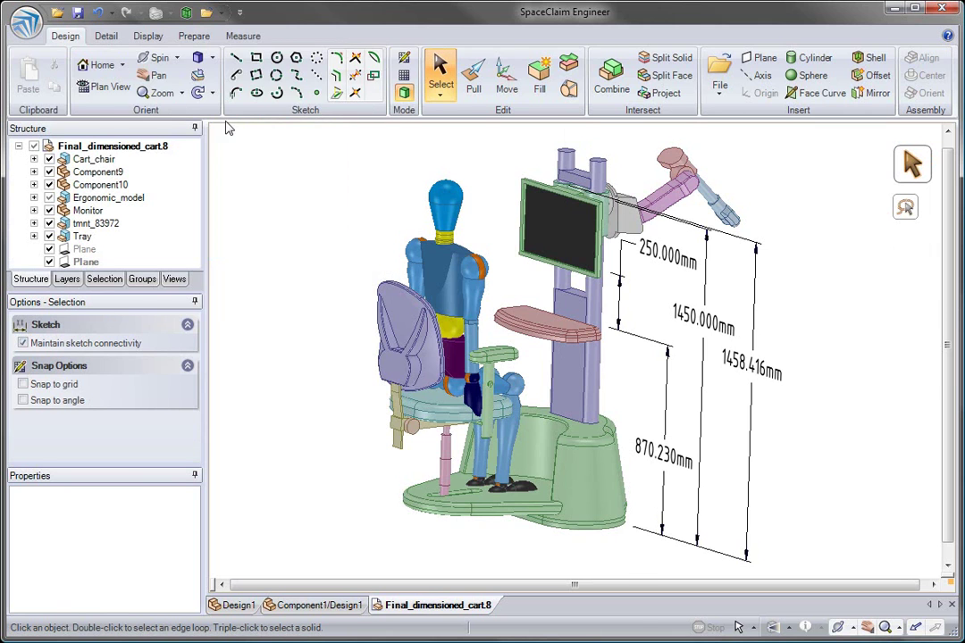
left_click_drag(344, 329, 280, 432)
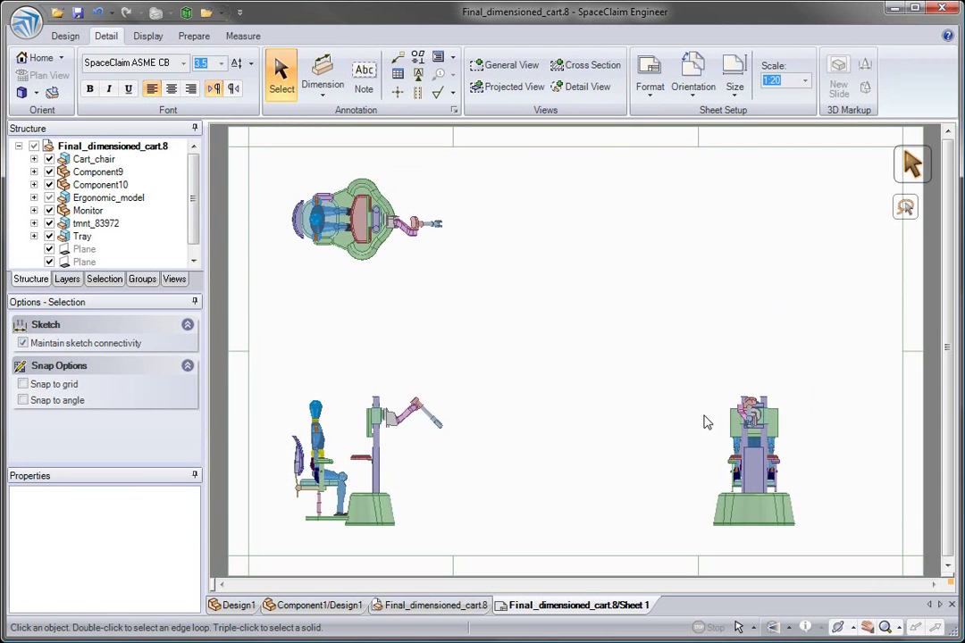
left_click_drag(688, 423, 548, 409)
Step: Add an isometric general view of the cart above the side view on the sheet
left_click(507, 70)
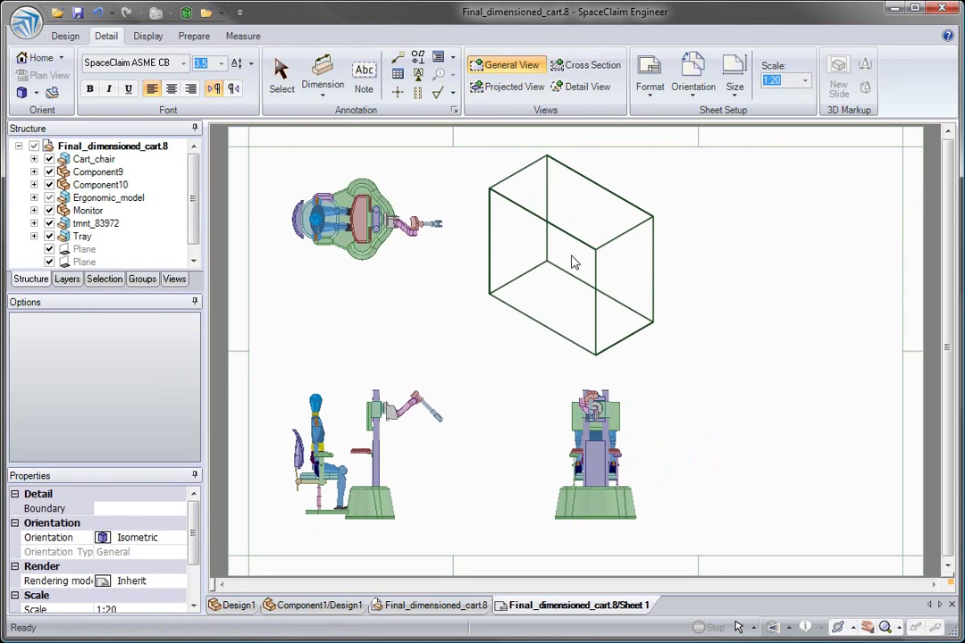
left_click(573, 263)
left_click(471, 188)
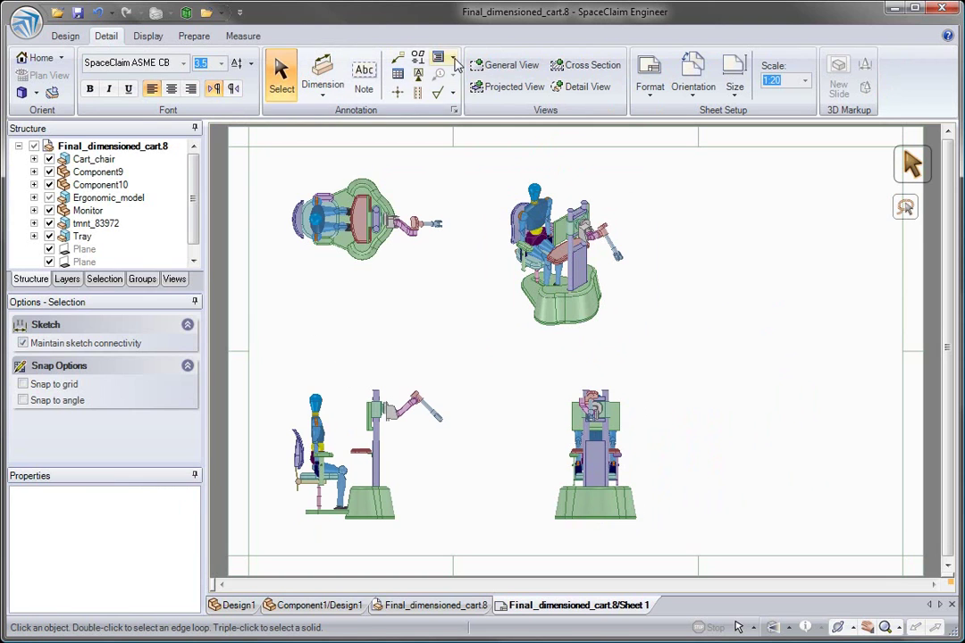
Step: Insert a bill of materials beside the isometric view, and rename Component9 to Stand and Component10 to base
left_click(453, 58)
left_click(473, 77)
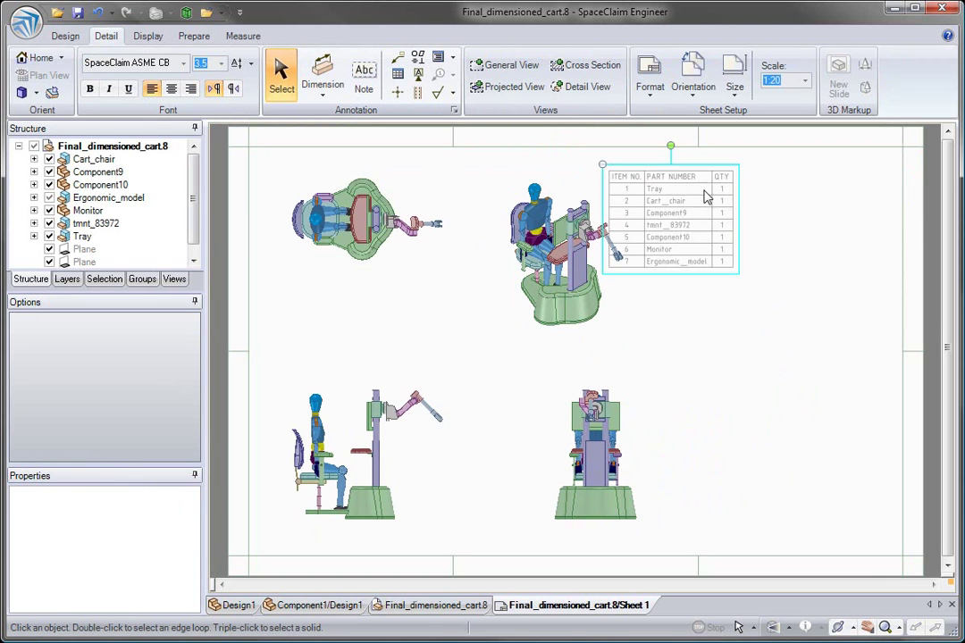
left_click(740, 179)
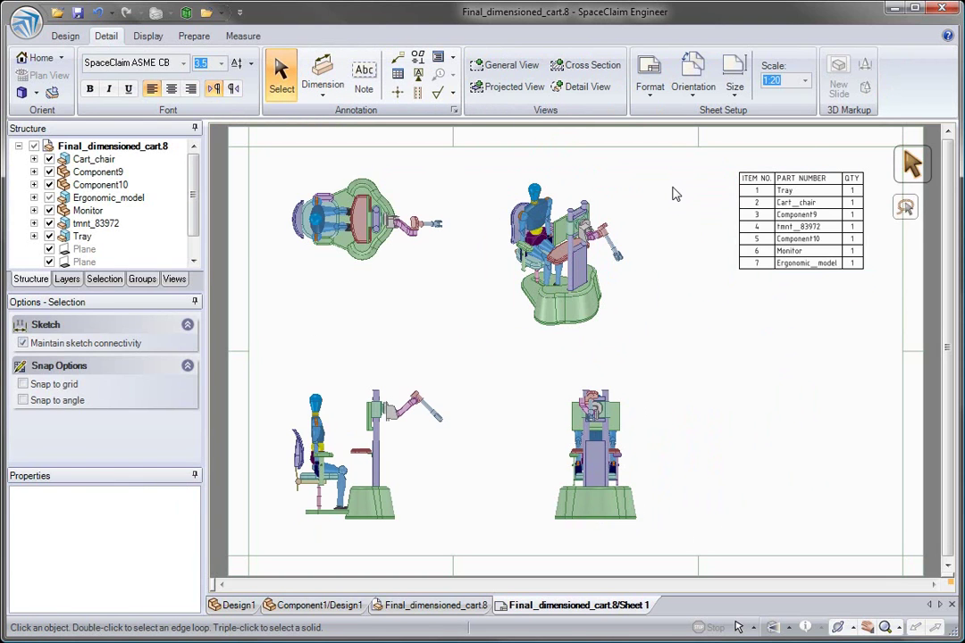
left_click(103, 175)
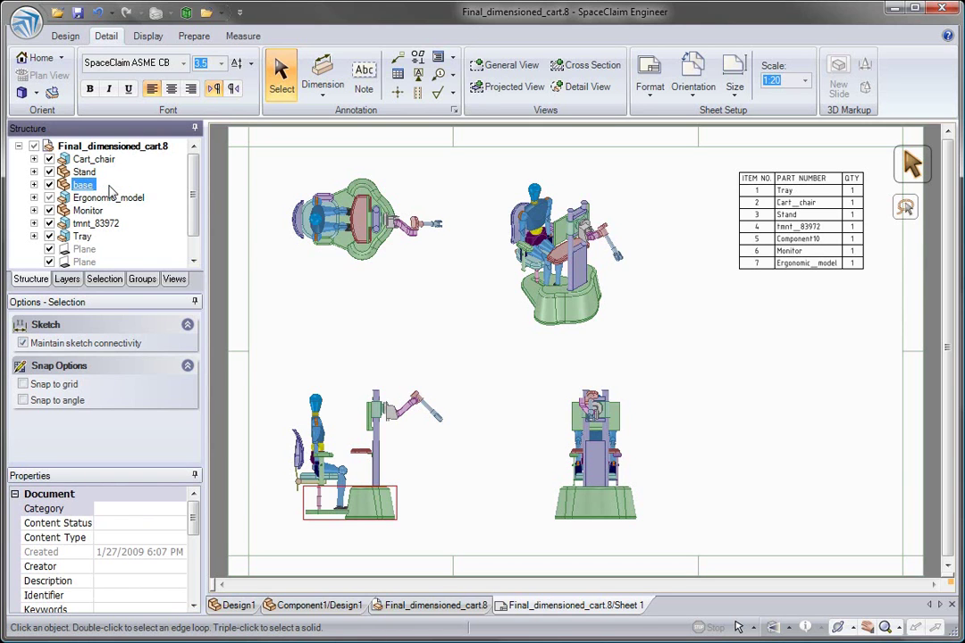
left_click(300, 319)
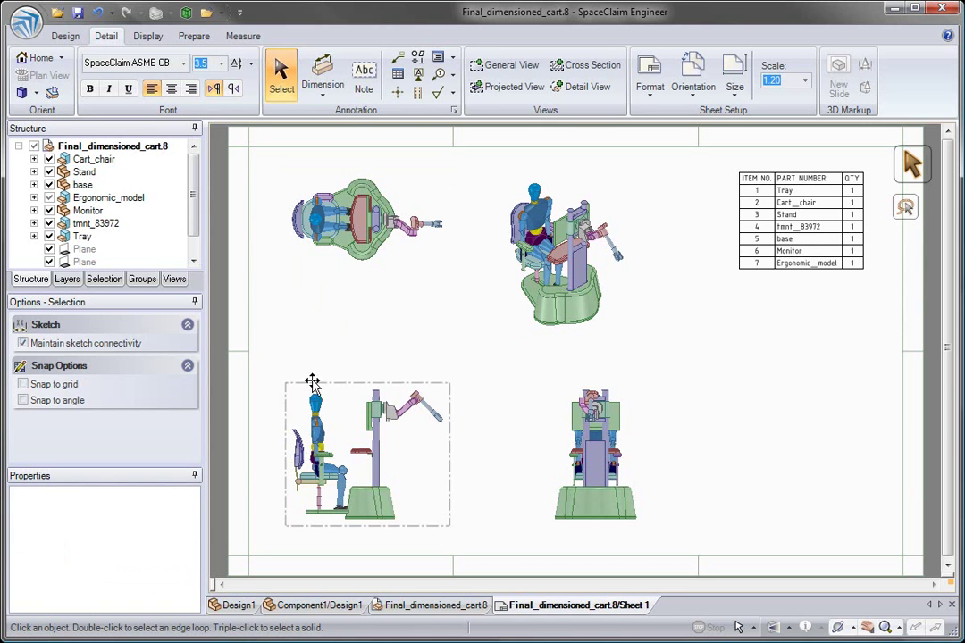
Step: Autoballoon the components in the front view
right_click(341, 399)
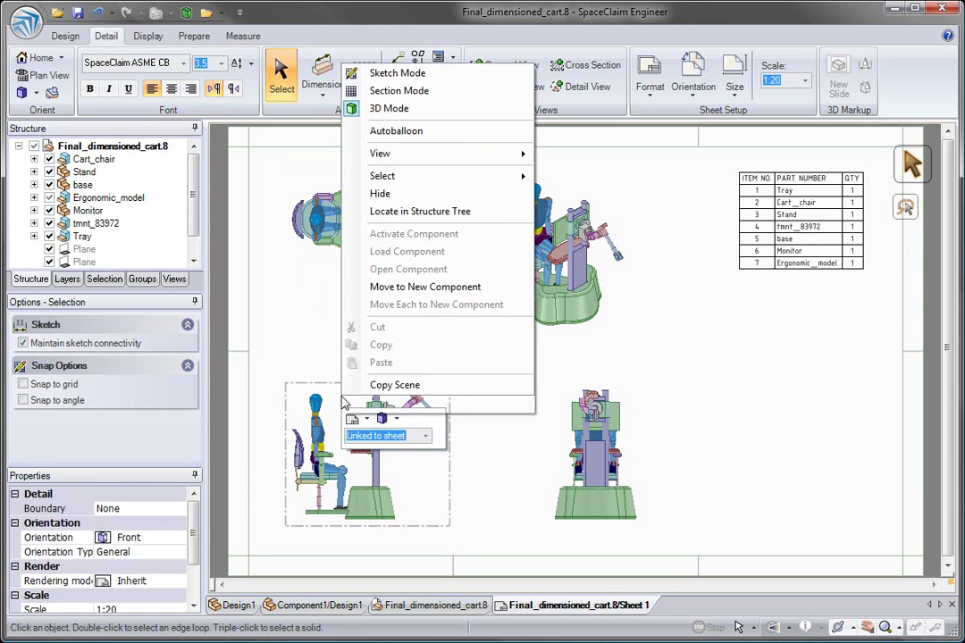
left_click(422, 137)
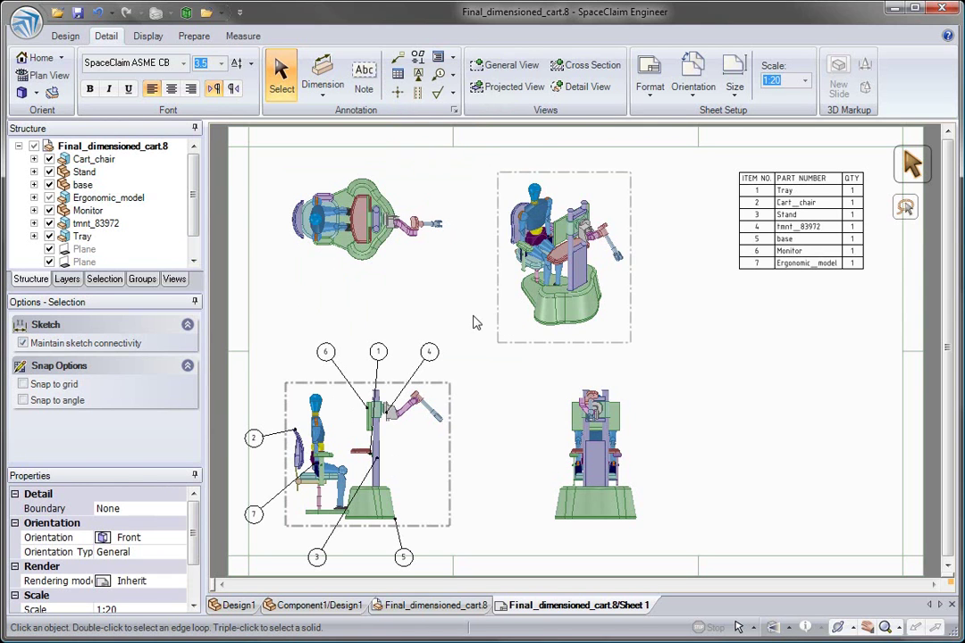
left_click(476, 323)
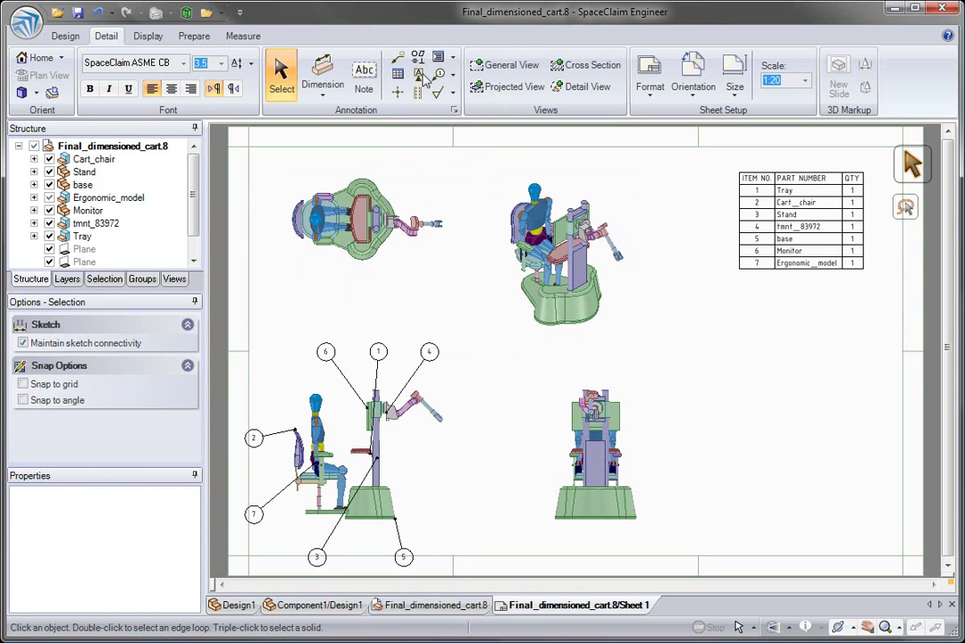
Step: Insert the image medical_cart.jpg on the sheet below the bill of materials
left_click(210, 14)
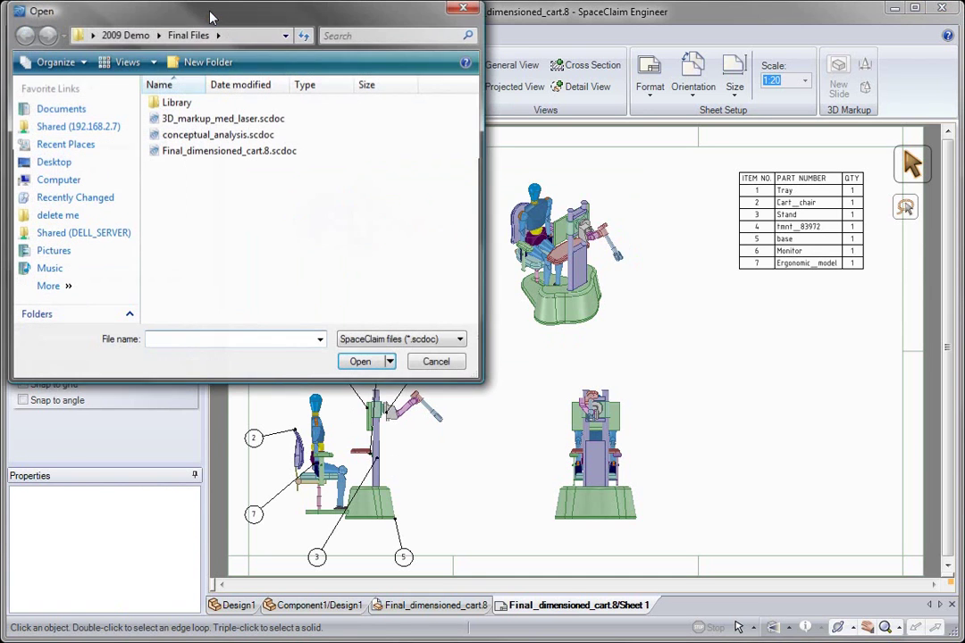
left_click(393, 339)
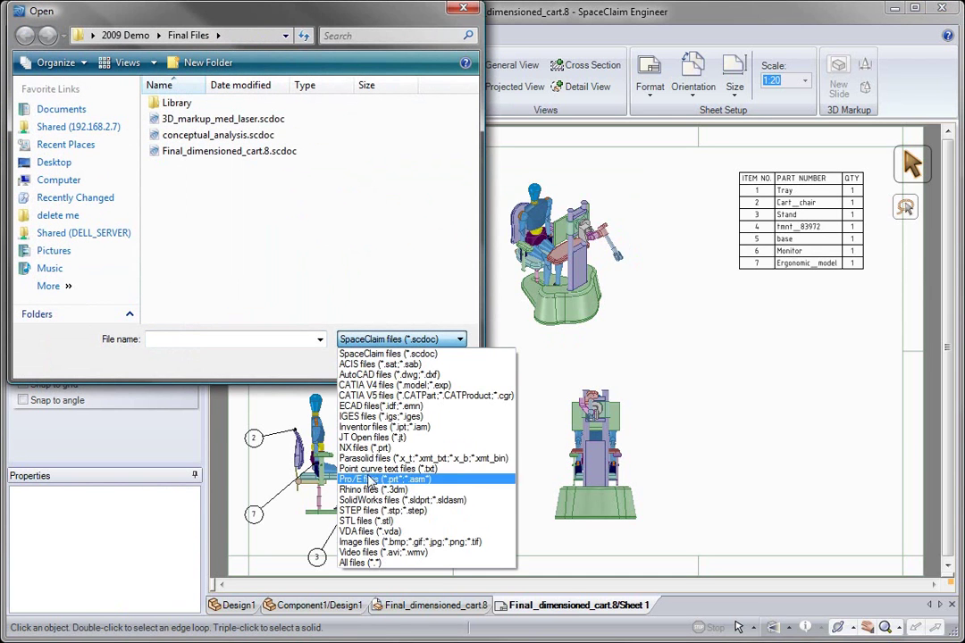
left_click(378, 542)
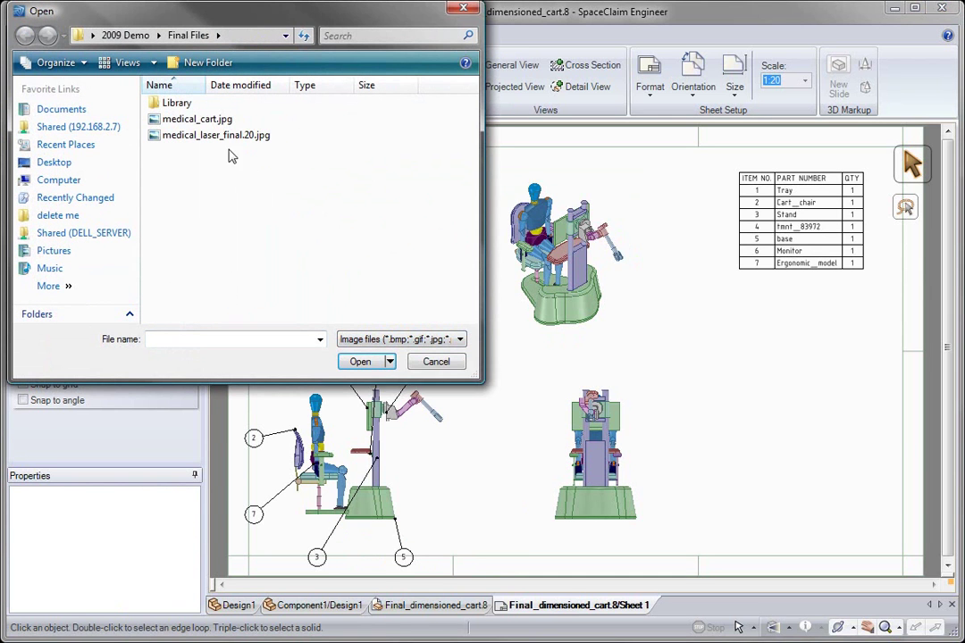
double_click(197, 118)
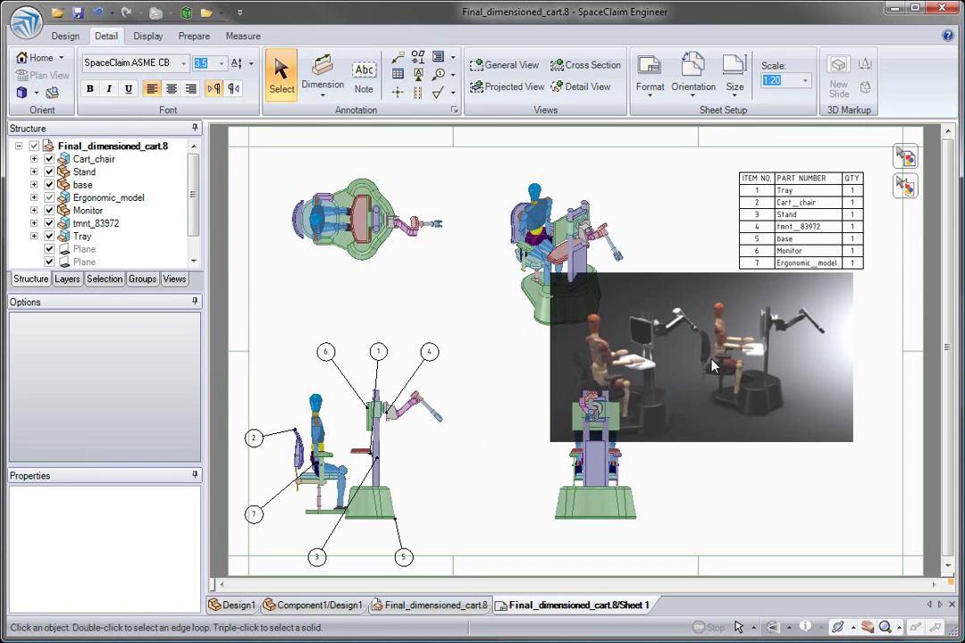
left_click(769, 351)
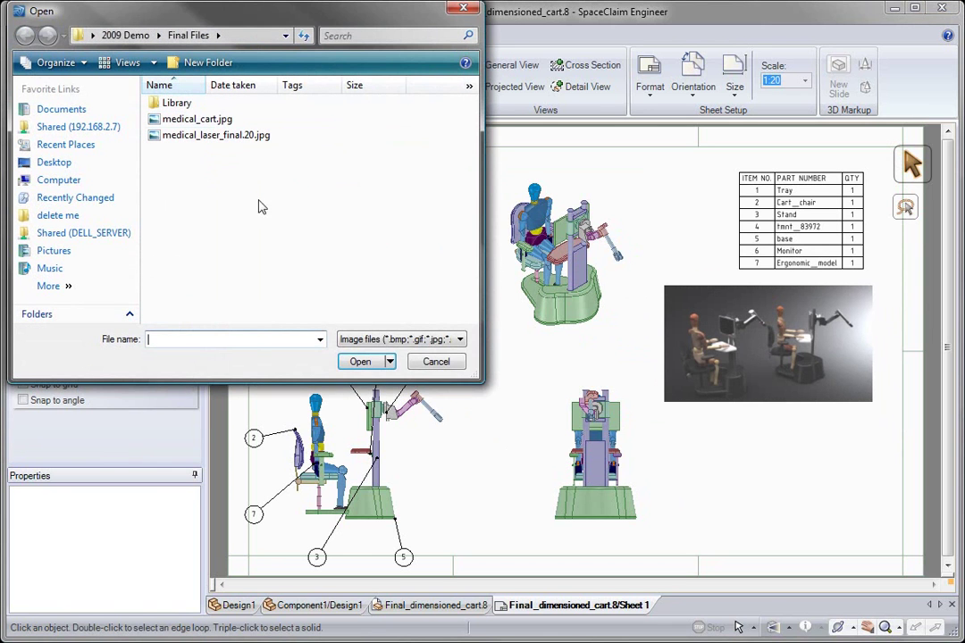
Step: Insert a video on the sheet below the cart image and start its playback
left_click(403, 339)
left_click(375, 551)
double_click(231, 122)
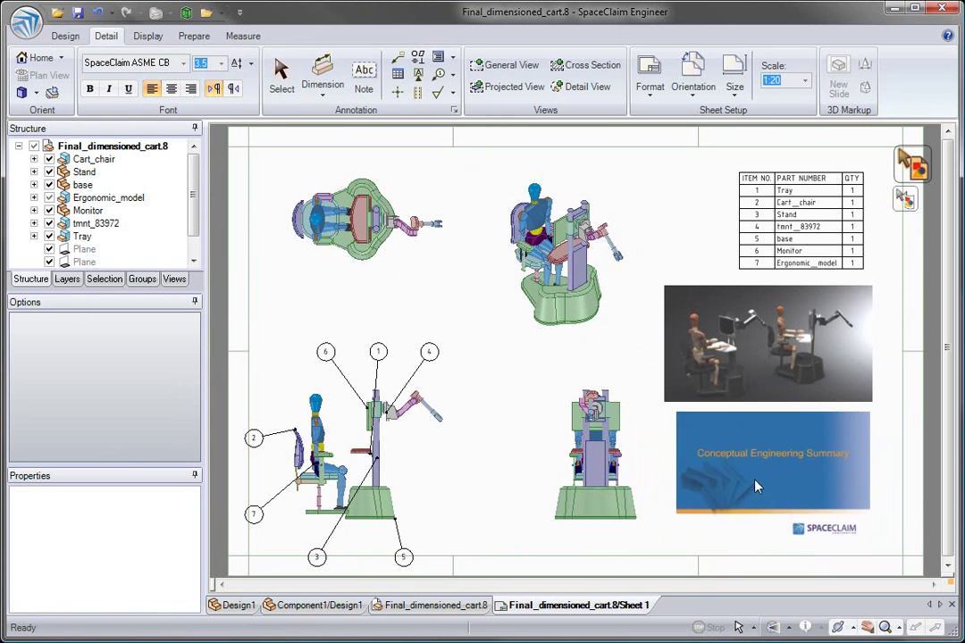
left_click(722, 496)
right_click(723, 492)
left_click(760, 367)
left_click(663, 476)
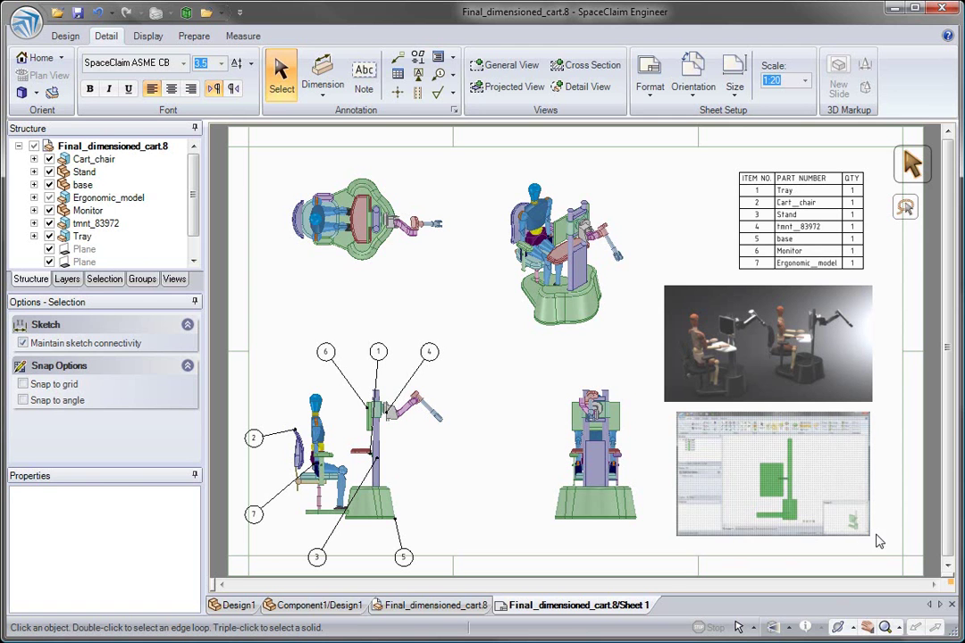
Step: Examine the playing video and the cart image up close and the drawing views in 3D, ending with the home view
middle_click_drag(894, 533, 894, 541, "ctrl")
scroll(894, 541, "up", 4, "ctrl")
scroll(888, 591, "up", 4, "ctrl")
middle_click_drag(880, 630, 868, 642, "ctrl")
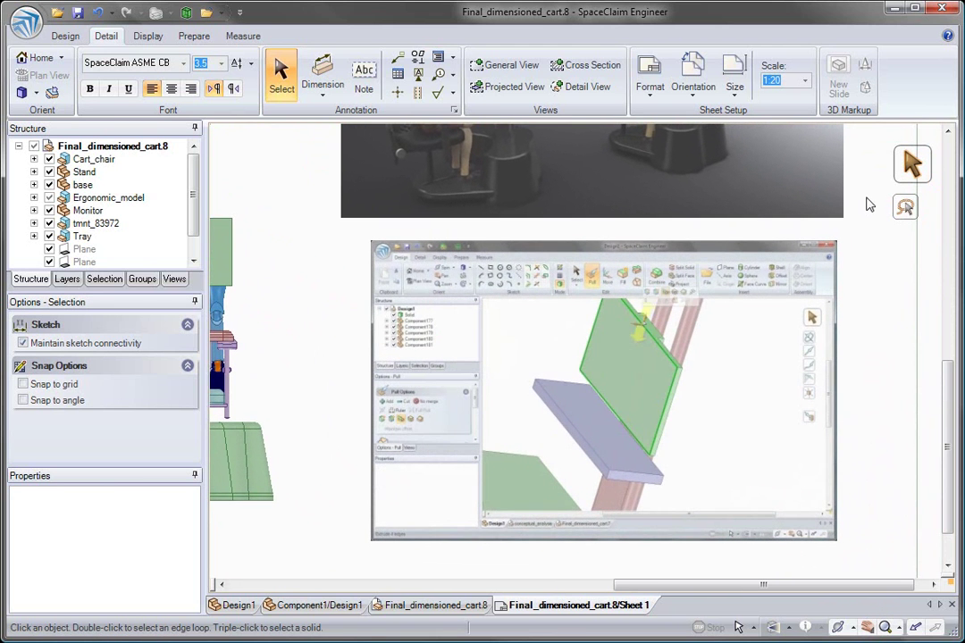
middle_click_drag(866, 195, 880, 315, "shift")
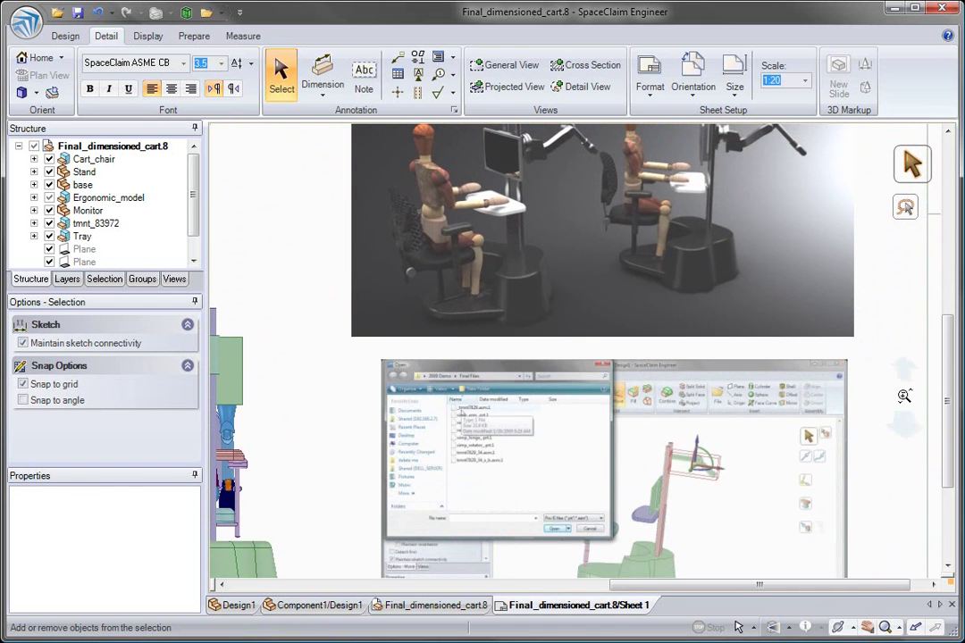
scroll(893, 350, "down", 4, "ctrl")
scroll(894, 347, "down", 5, "ctrl")
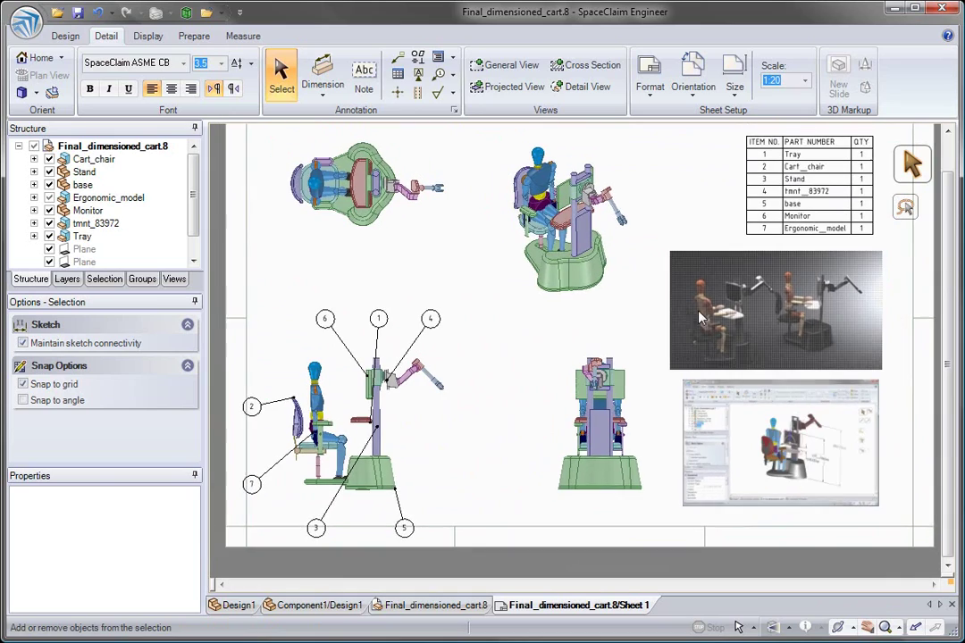
middle_click_drag(635, 300, 613, 311)
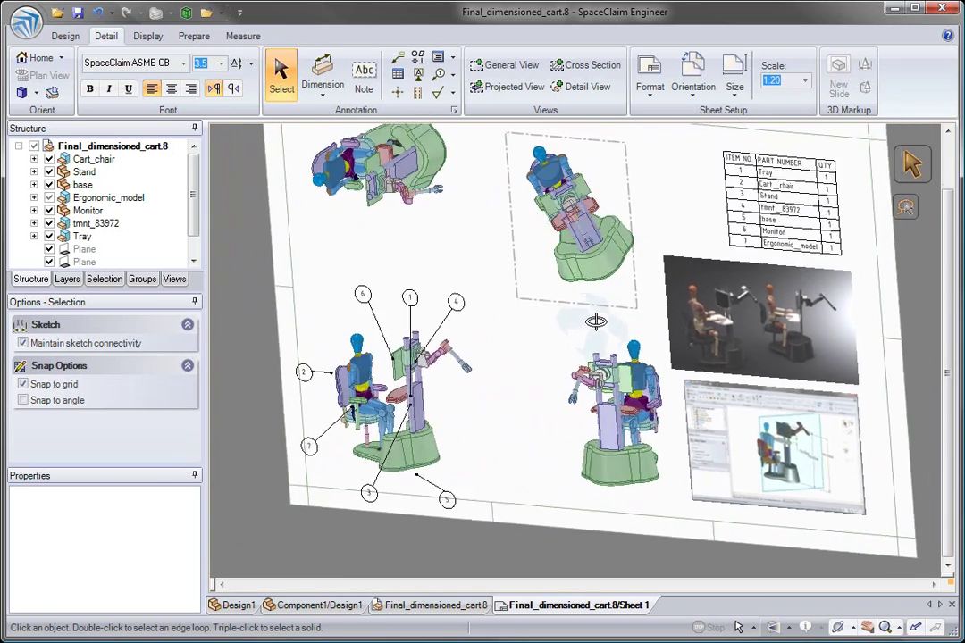
mouse_move(591, 324)
middle_mouse_down()
mouse_move(556, 330)
mouse_move(685, 271)
mouse_move(659, 314)
middle_mouse_up()
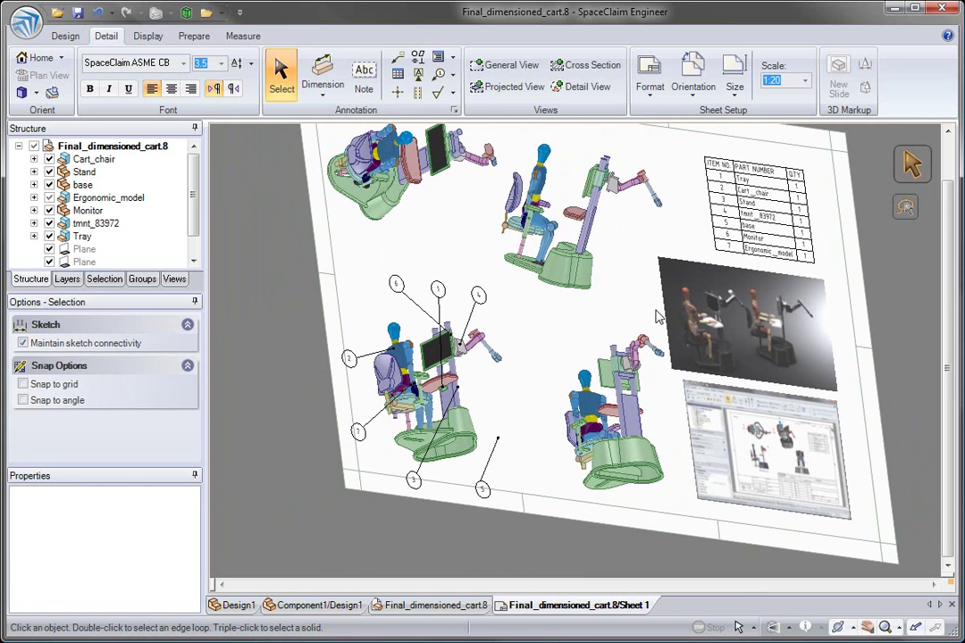
key("h")
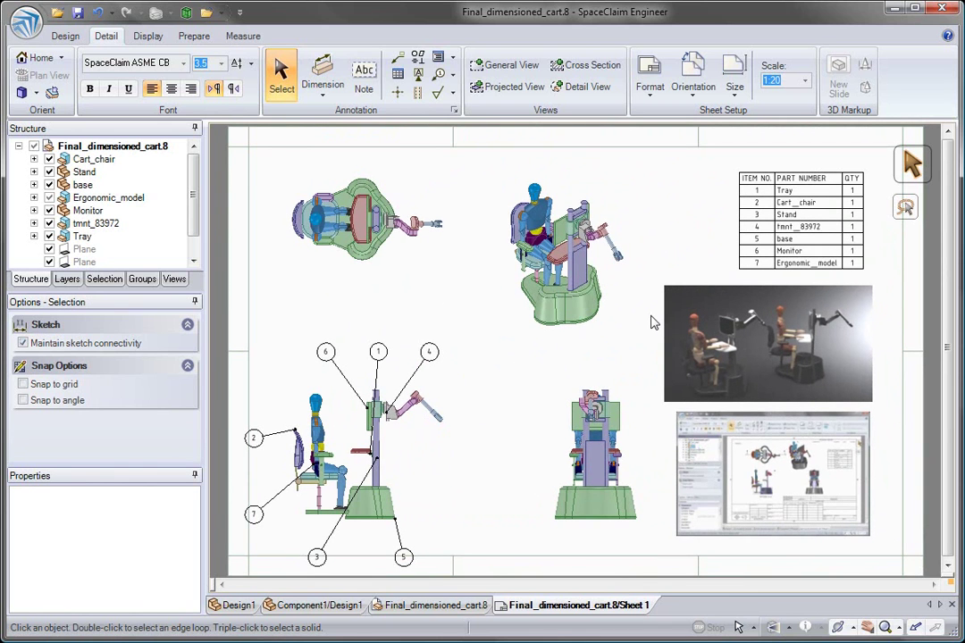